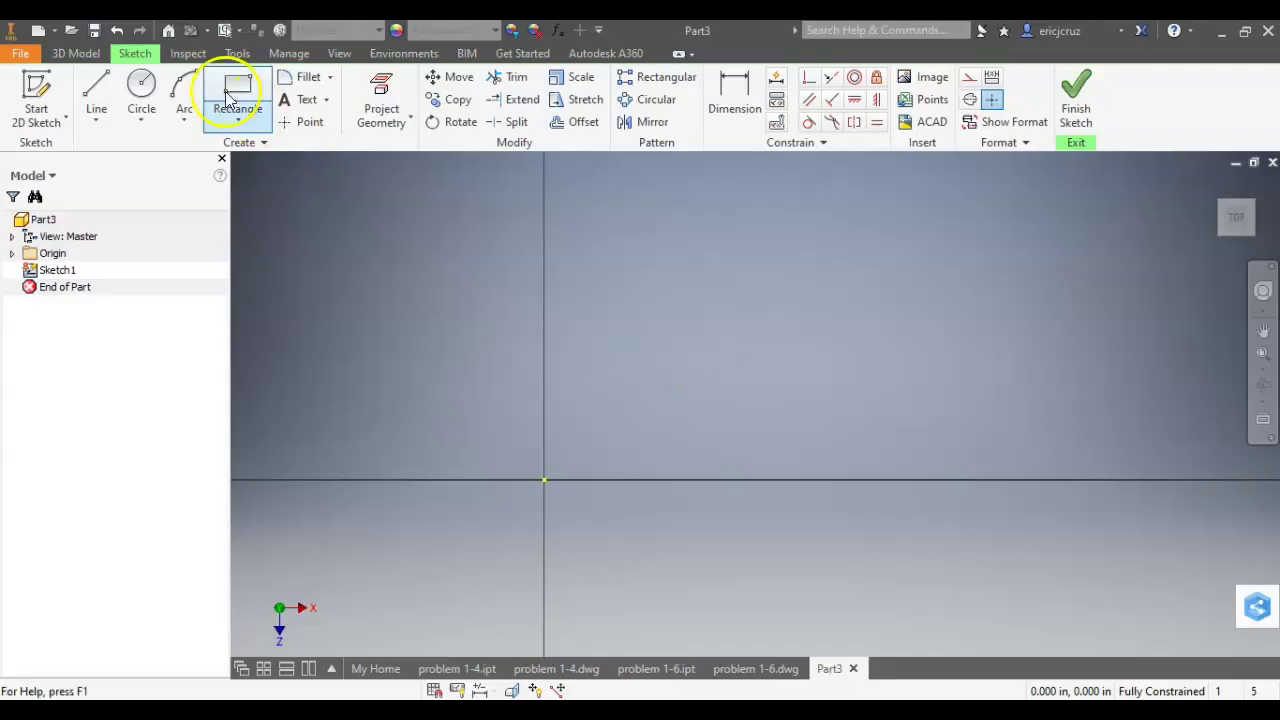
- Draw a horizontal line 2 in long from the sketch origin along the X axis
left_click(544, 480)
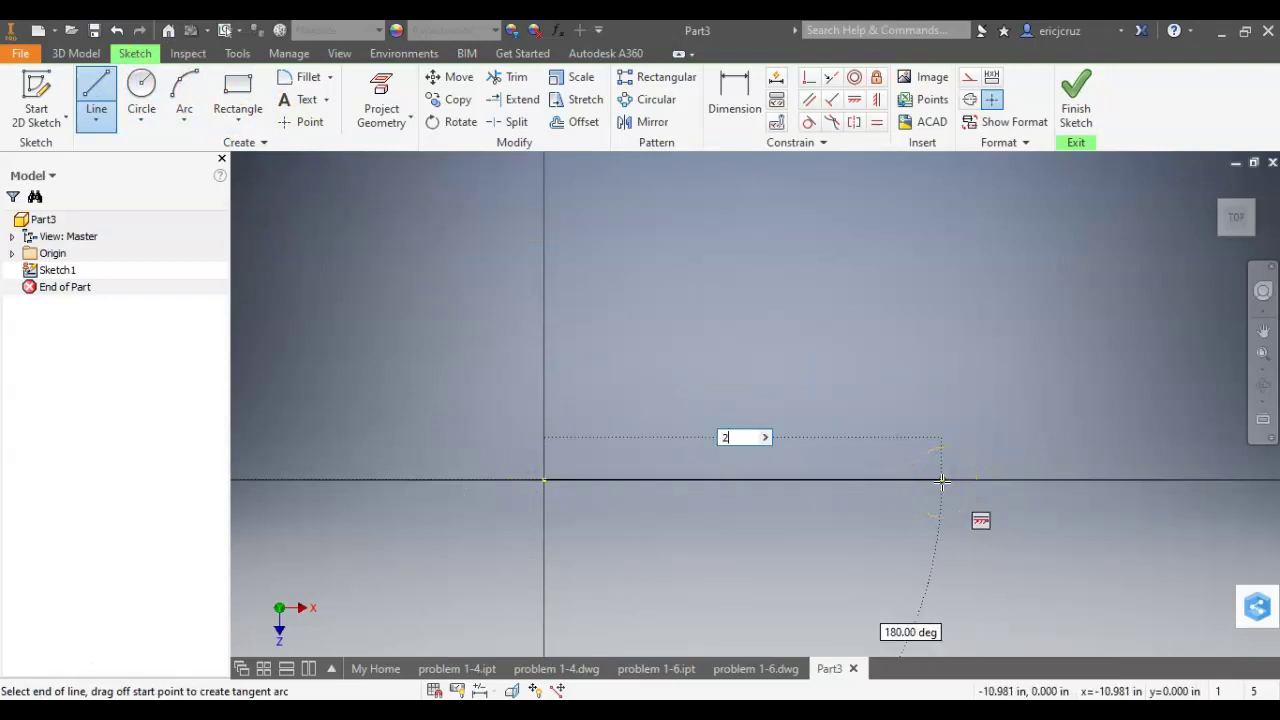
key("Return")
scroll(669, 503, "down", 3)
scroll(580, 489, "down", 3)
key("Escape")
- Consult the Figure 7.41 bearing drawing in the browser and convert the 2 in horizontal line to construction geometry
key("alt+Tab")
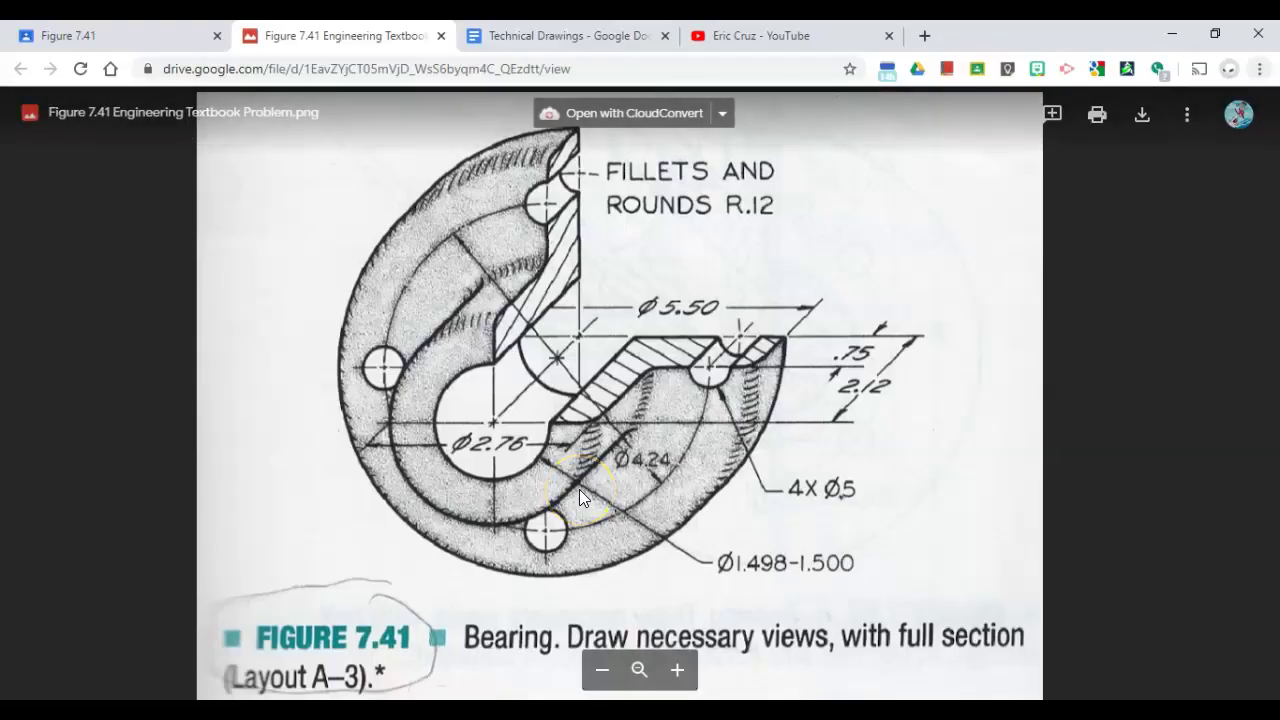
key("alt+Tab")
left_click(531, 434)
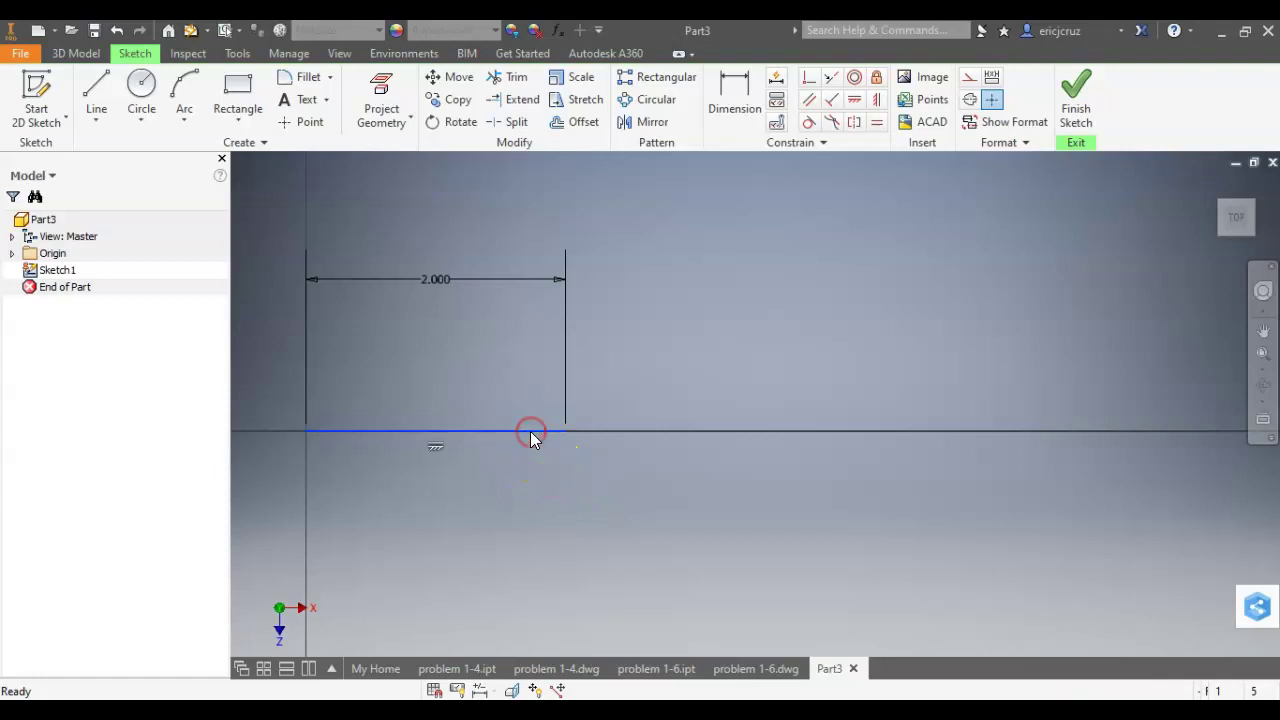
right_click(529, 438)
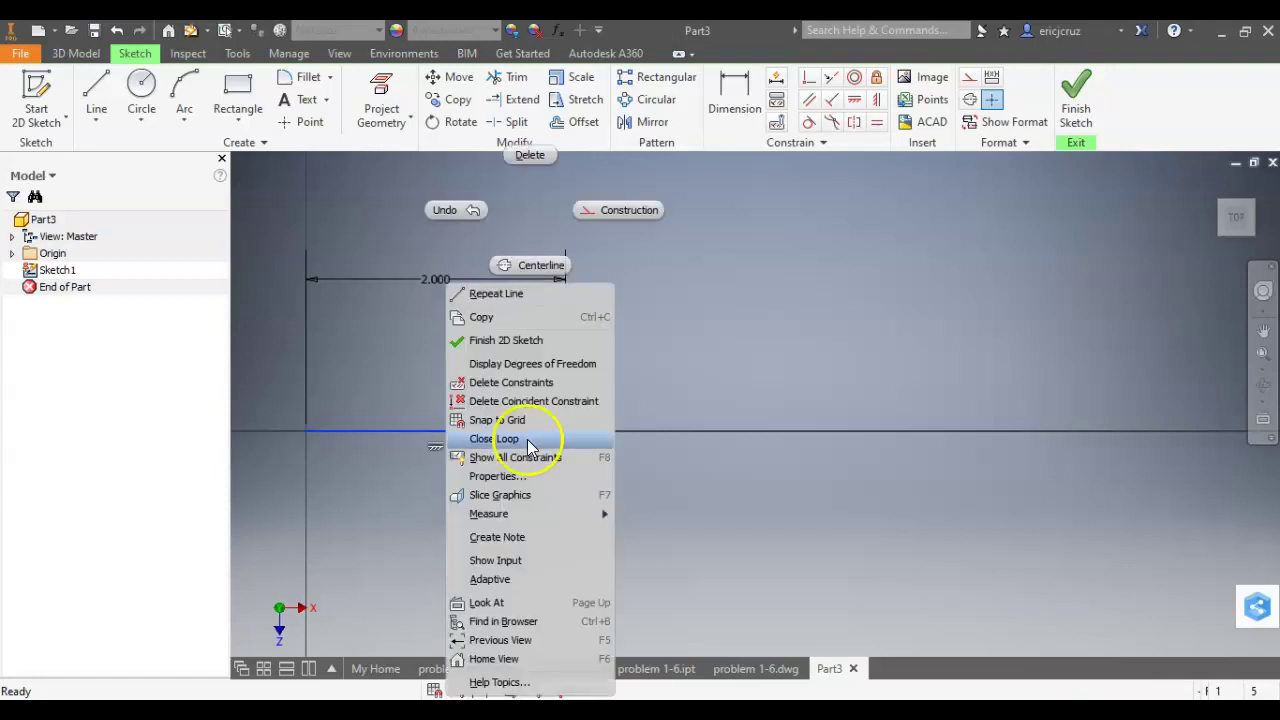
left_click(626, 212)
- Reposition the construction line's length dimension below the line and set it to 3 in
scroll(487, 481, "up", 3)
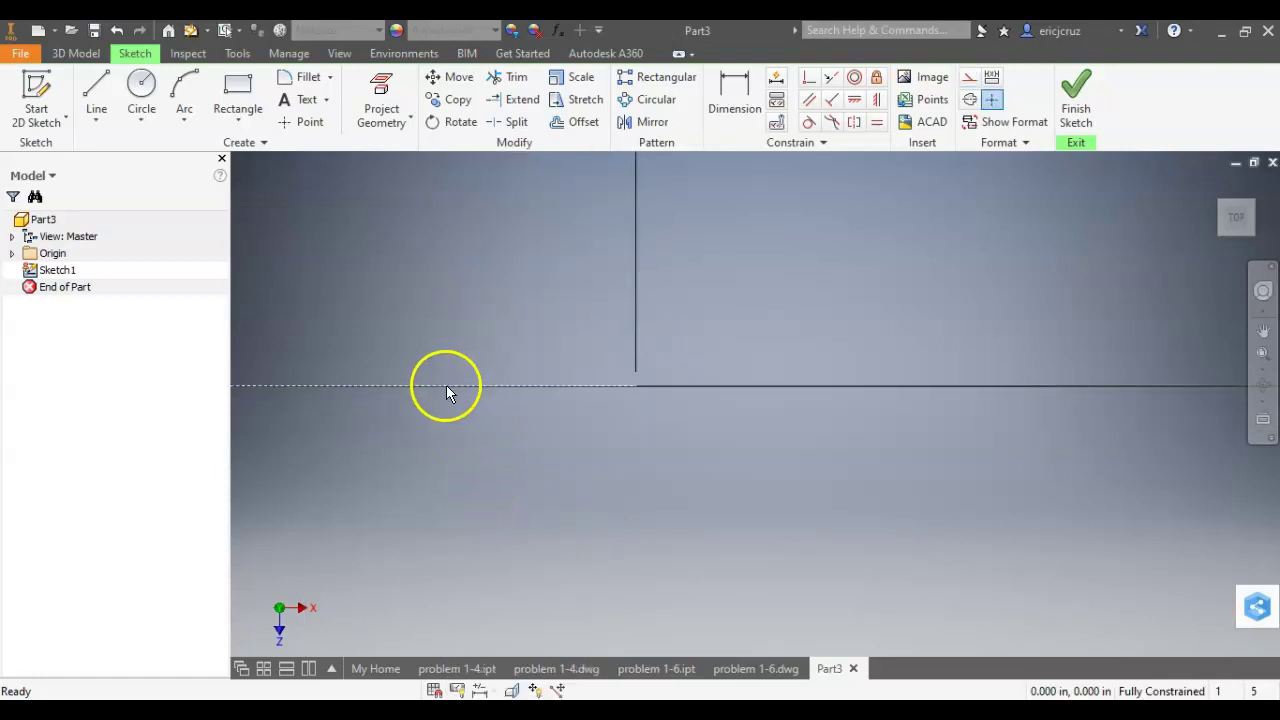
scroll(479, 430, "down", 3)
middle_click_drag(489, 434, 631, 457)
left_click_drag(570, 281, 572, 528)
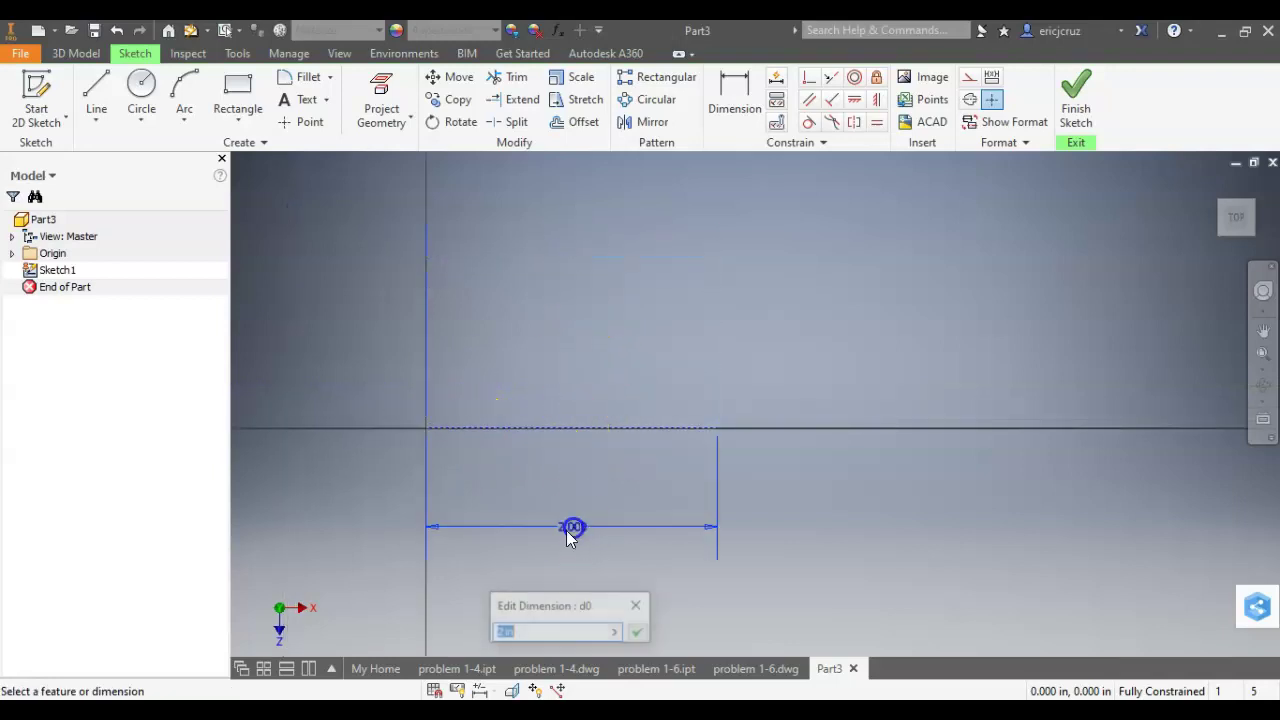
type("3")
key("Return")
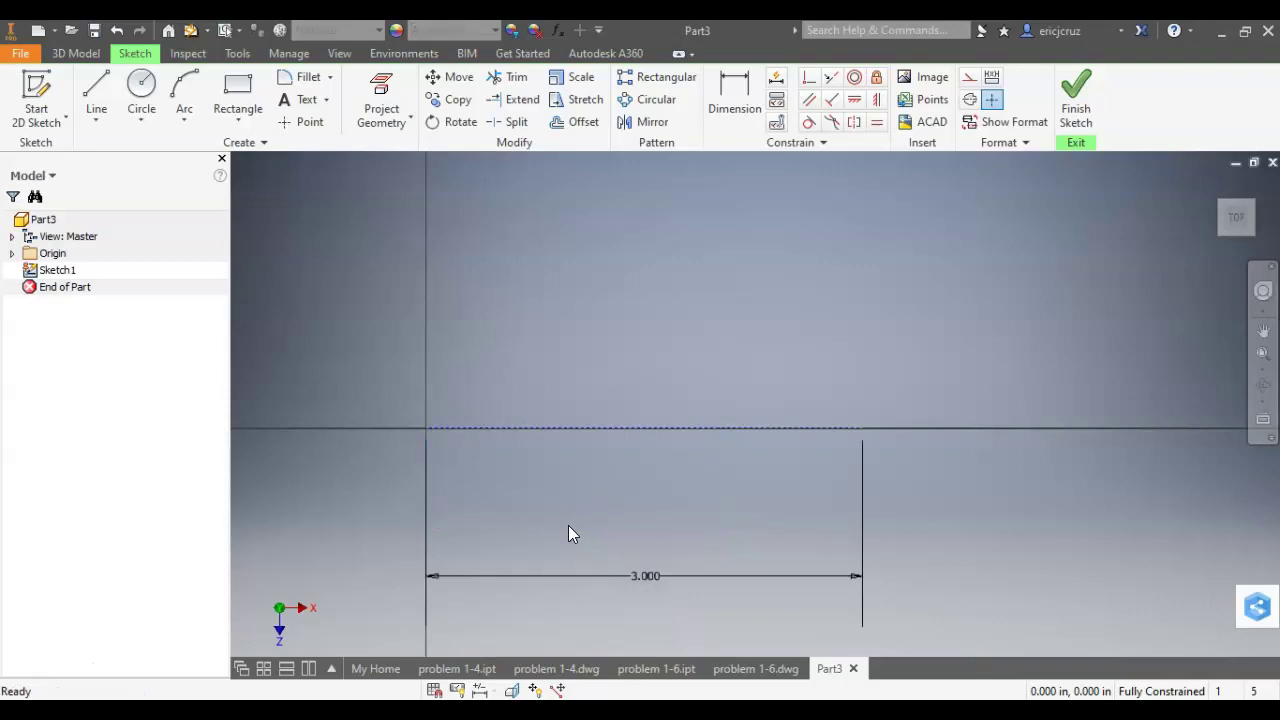
- Consult the bearing figure in the browser and draw a short horizontal line above the construction line for the outer edge
key("alt+Tab")
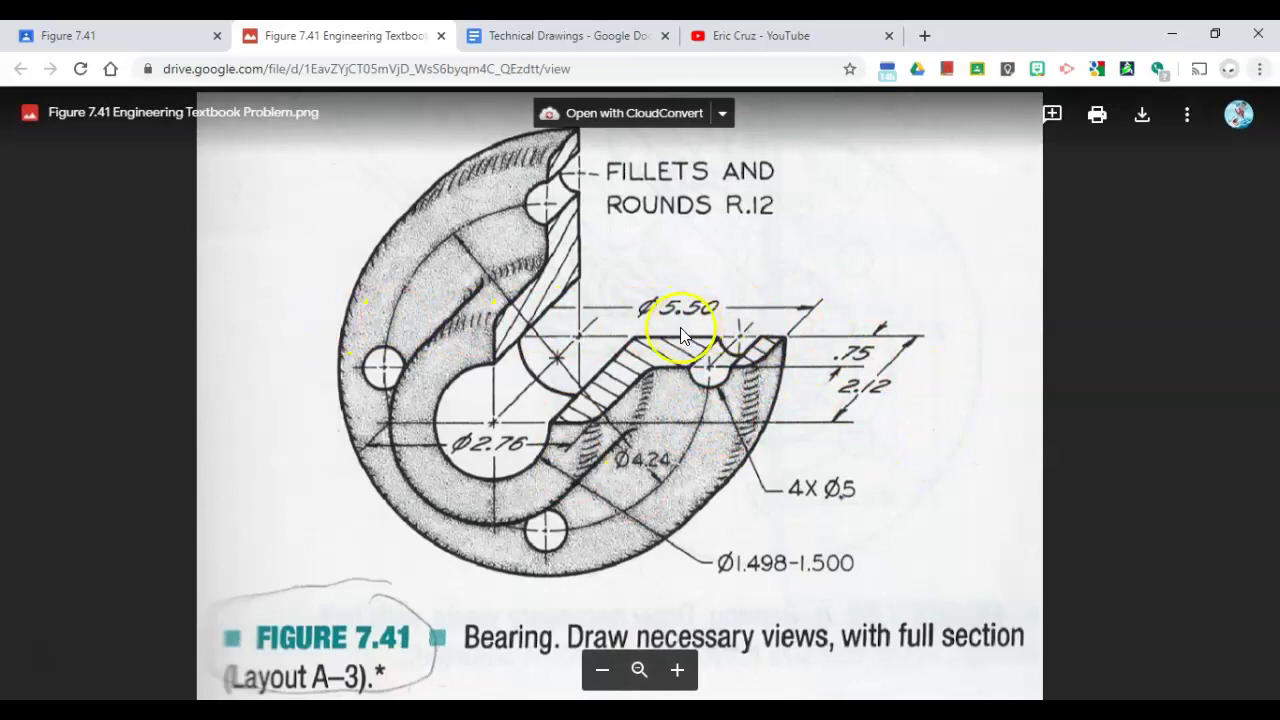
key("alt+Tab")
middle_click_drag(674, 331, 671, 377)
left_click(96, 97)
left_click(517, 240)
left_click(668, 240)
key("Escape")
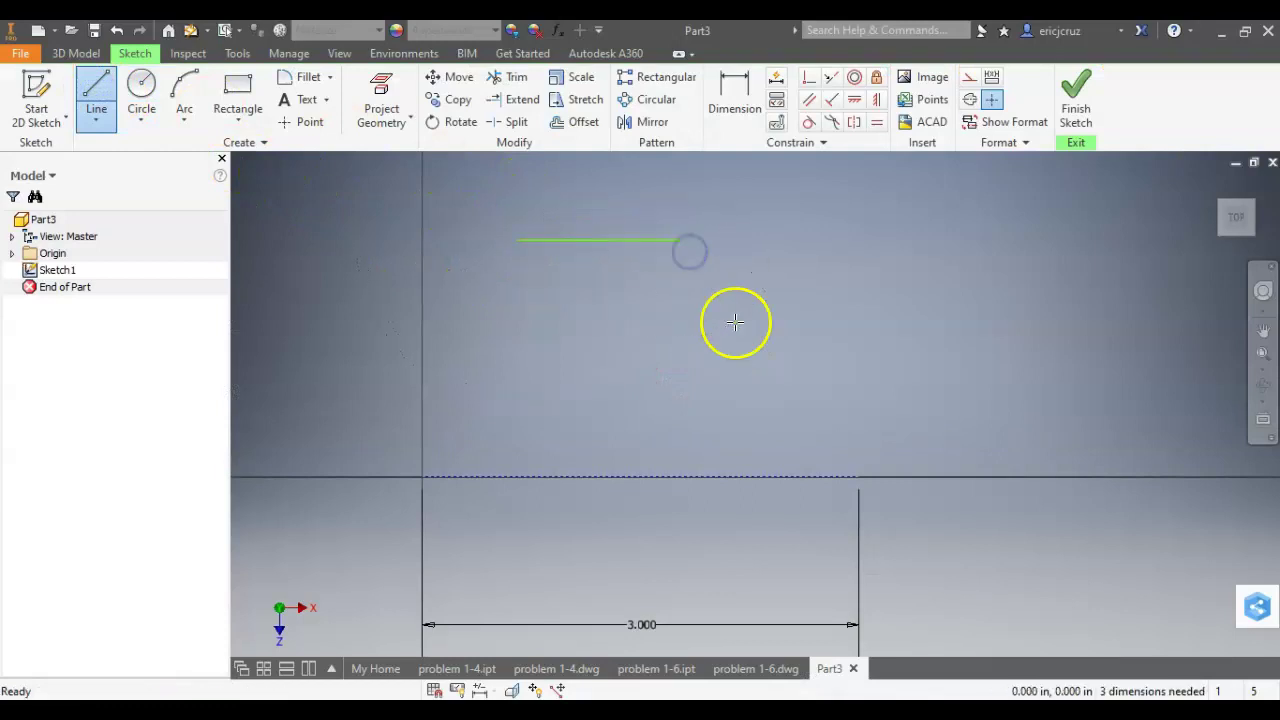
middle_click_drag(682, 339, 685, 375)
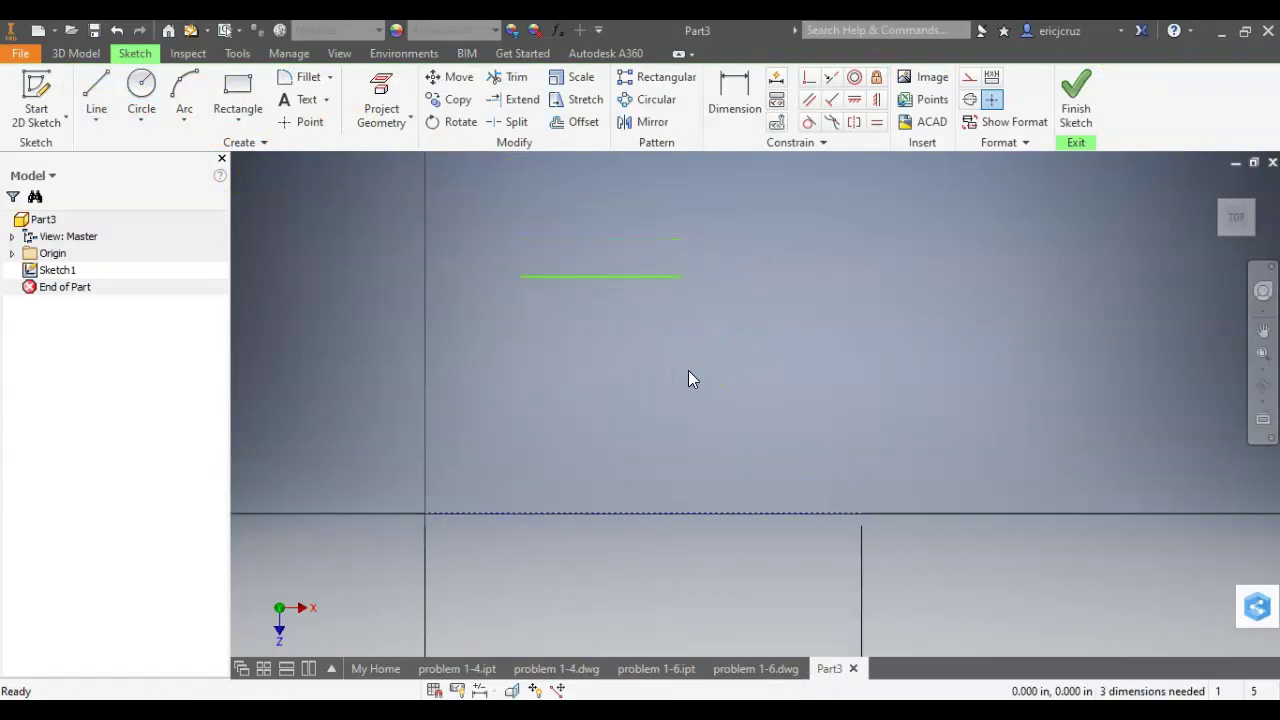
- Using the bearing figure's outer diameter, dimension the upper line's distance from the construction line as 5.5/2 in
key("alt+Tab")
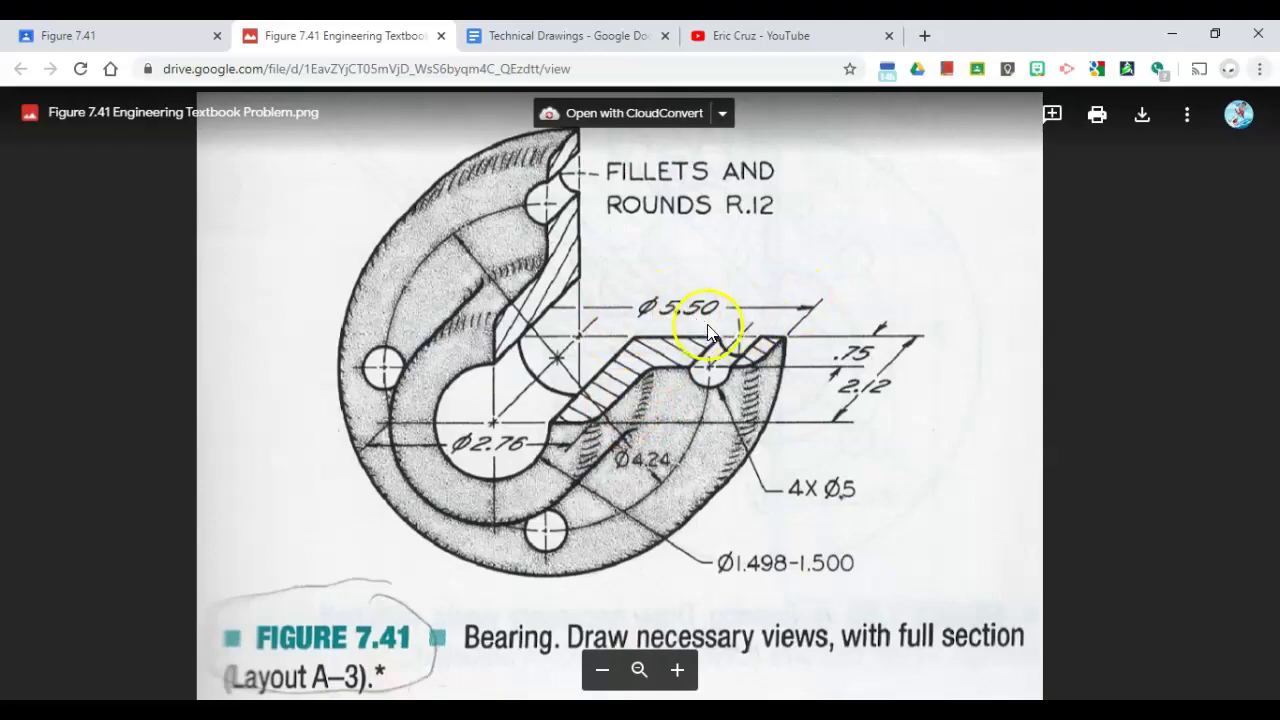
key("alt+Tab")
left_click(734, 106)
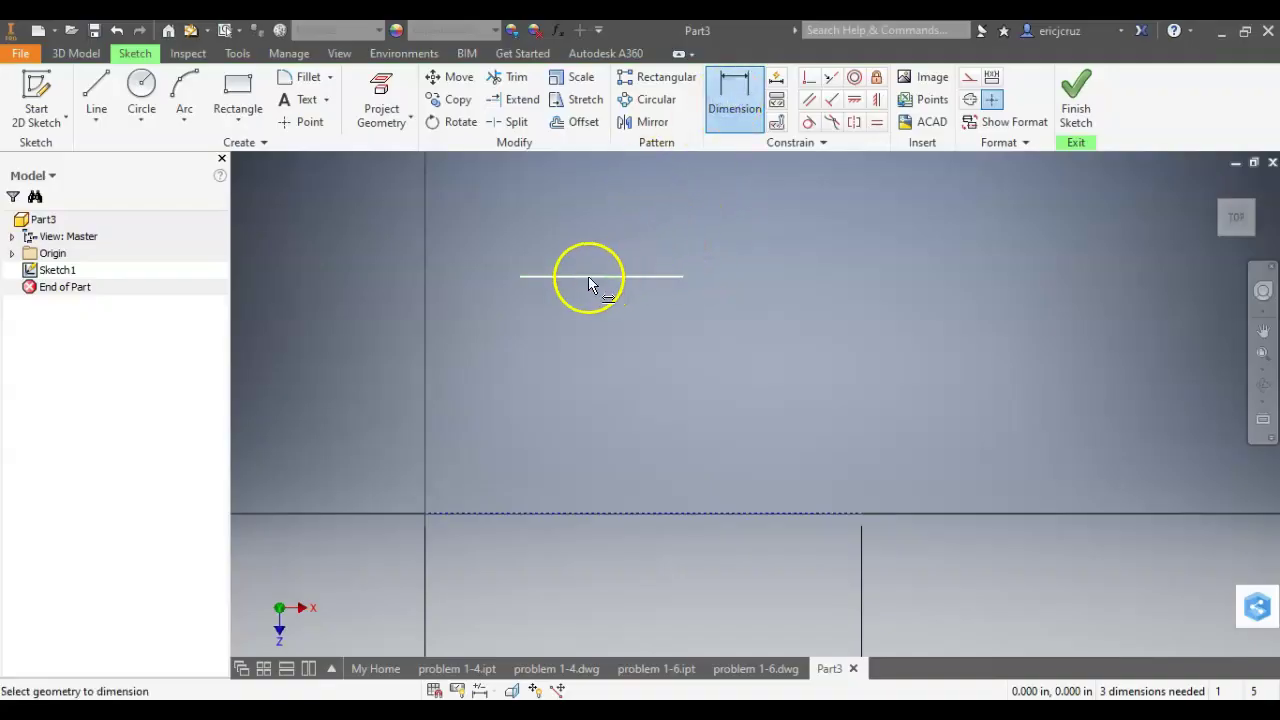
left_click(506, 510)
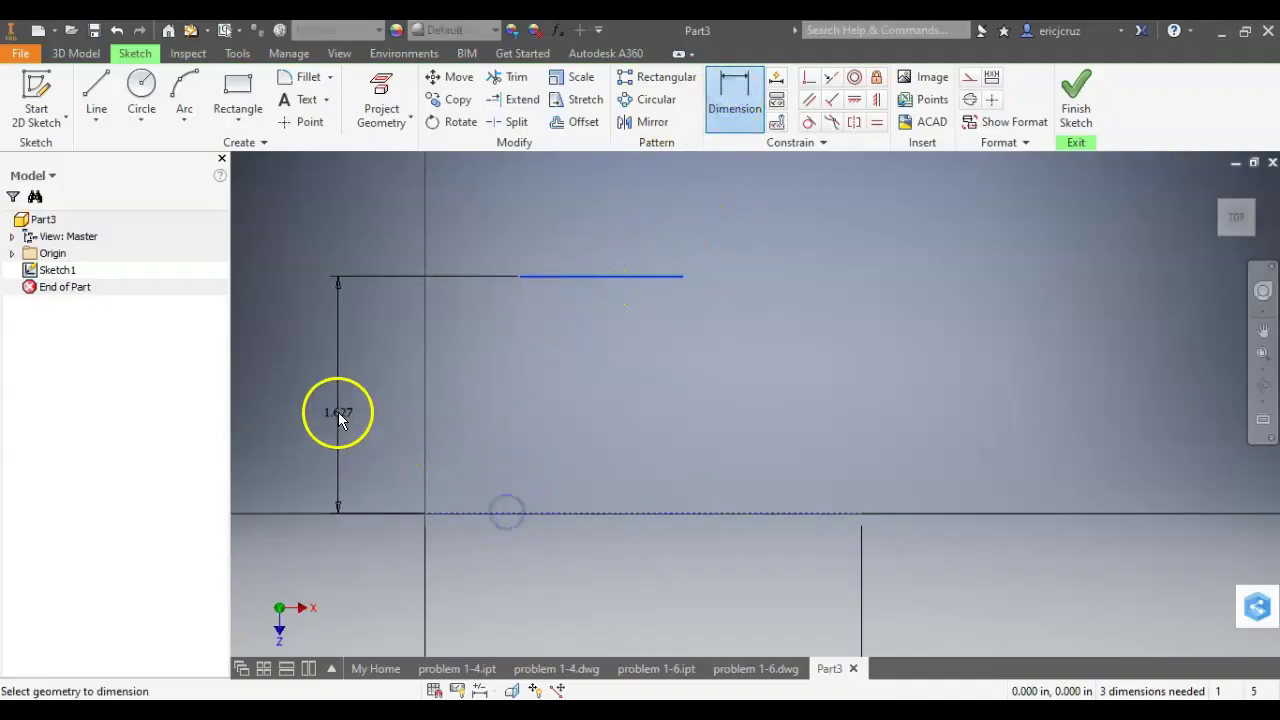
left_click(337, 413)
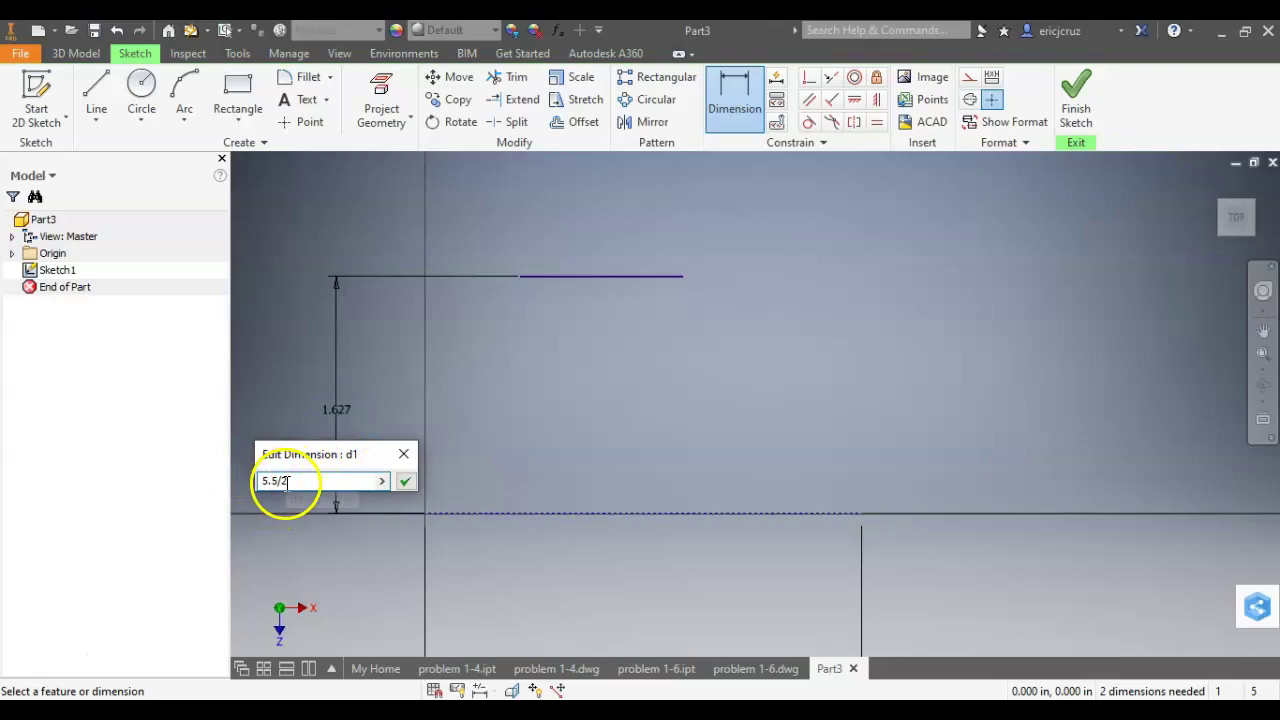
key("alt+Tab")
key("alt+Tab")
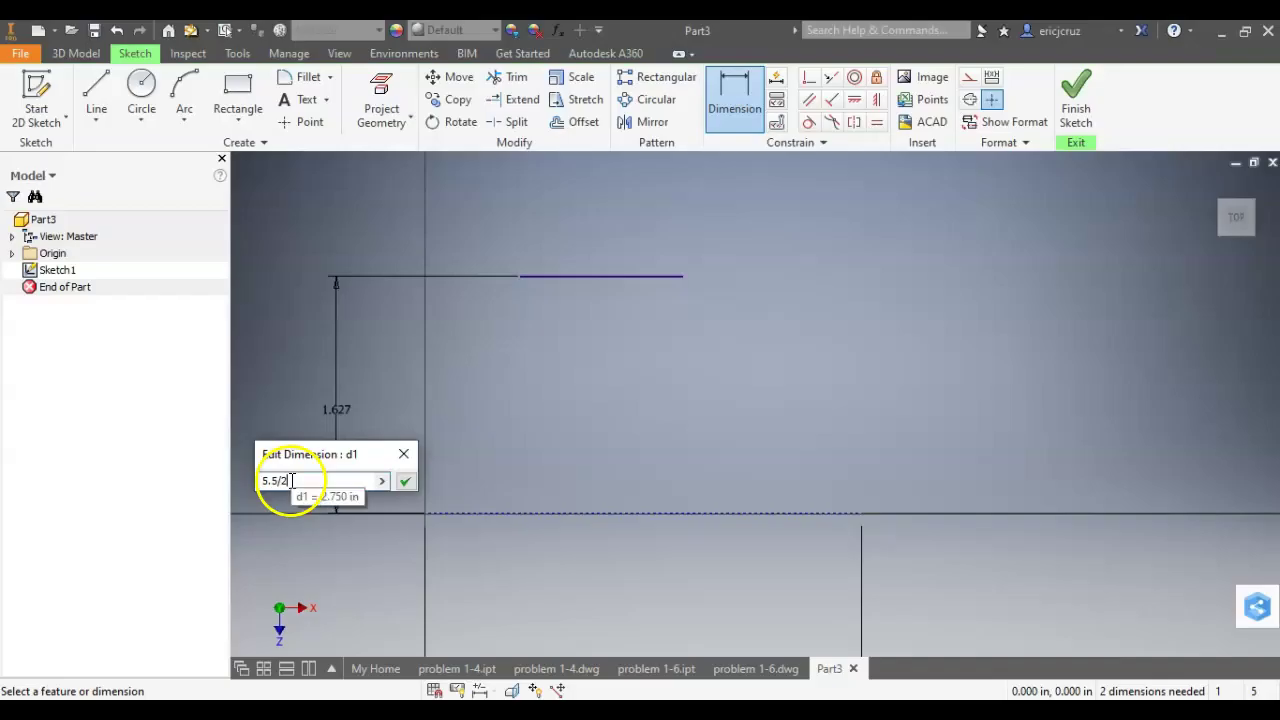
key("Return")
scroll(326, 491, "down", 3)
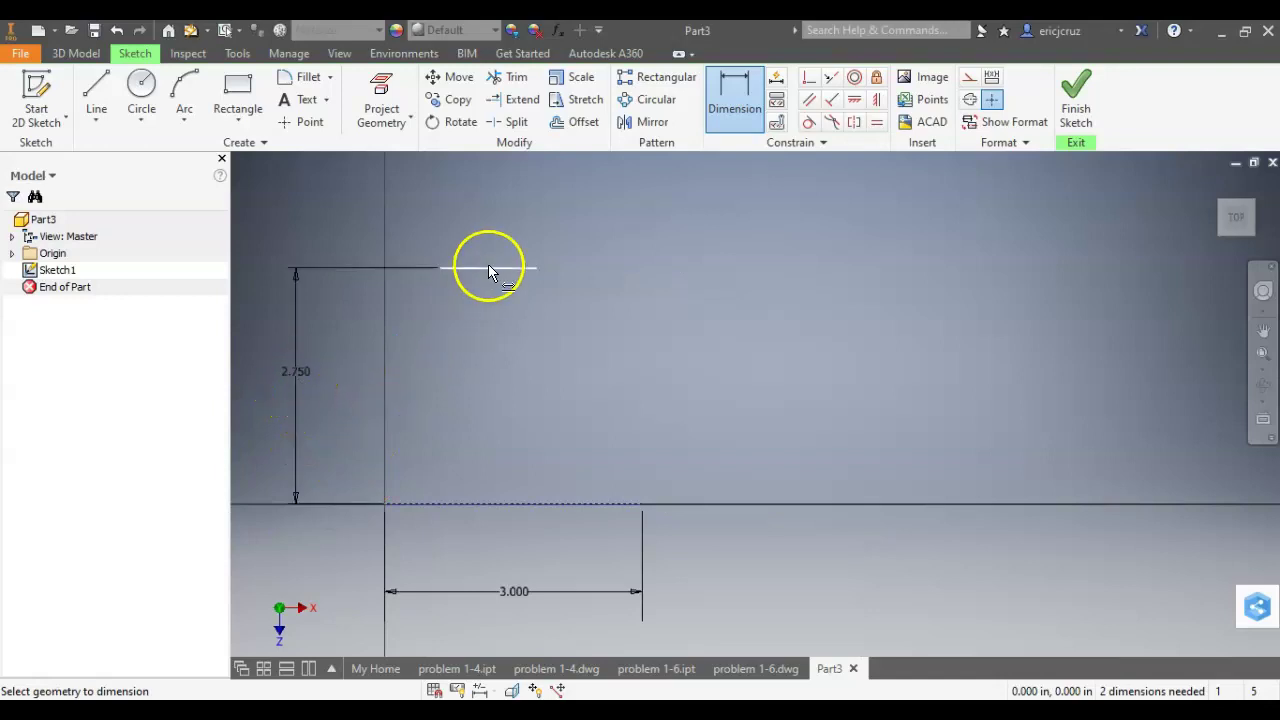
- Draw a vertical line down from the upper line's left end, ending above the construction line, and a horizontal line rightward from its lower end
key("alt+Tab")
key("alt+Tab")
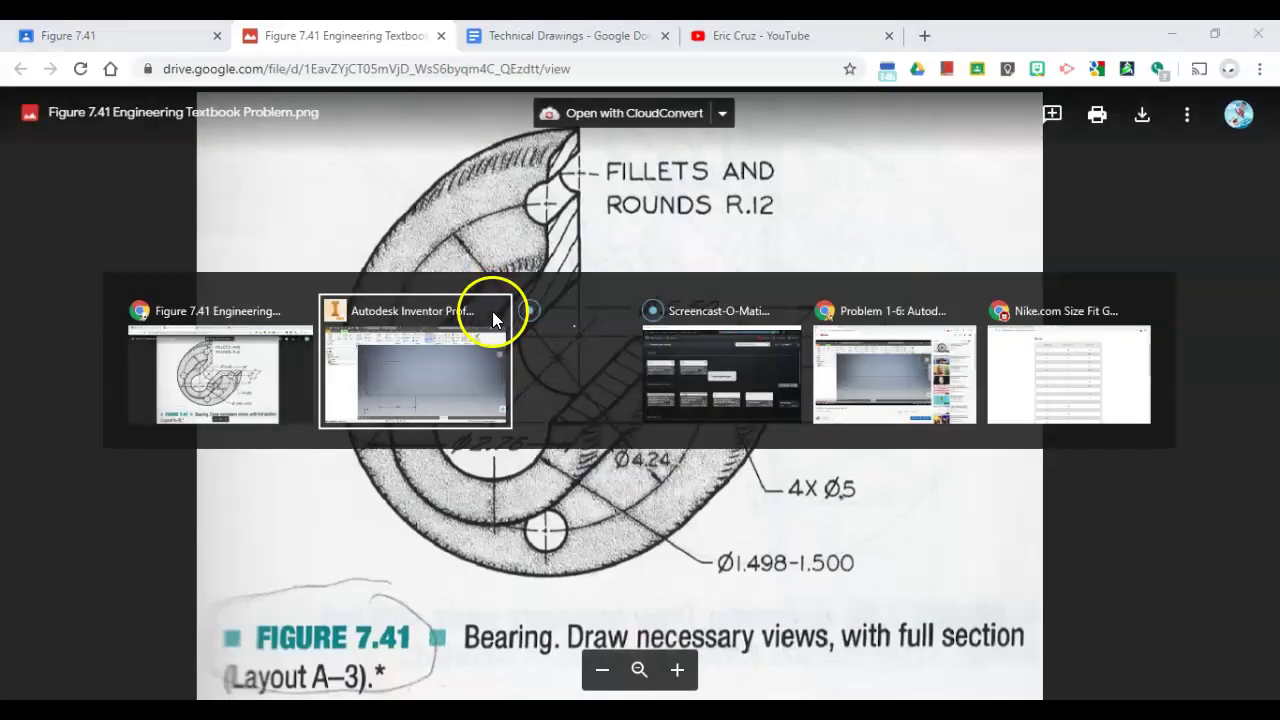
key("alt+Tab")
key("alt+Tab")
left_click(96, 95)
left_click(504, 270)
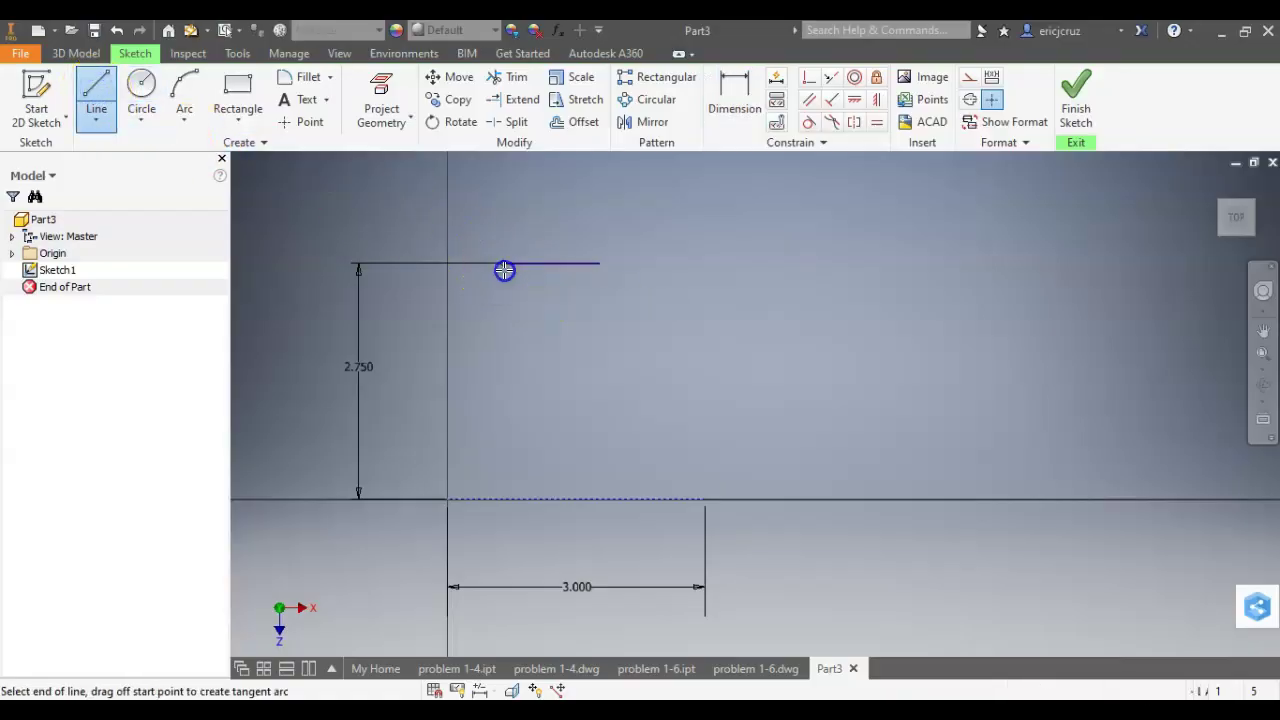
left_click(503, 470)
left_click(703, 470)
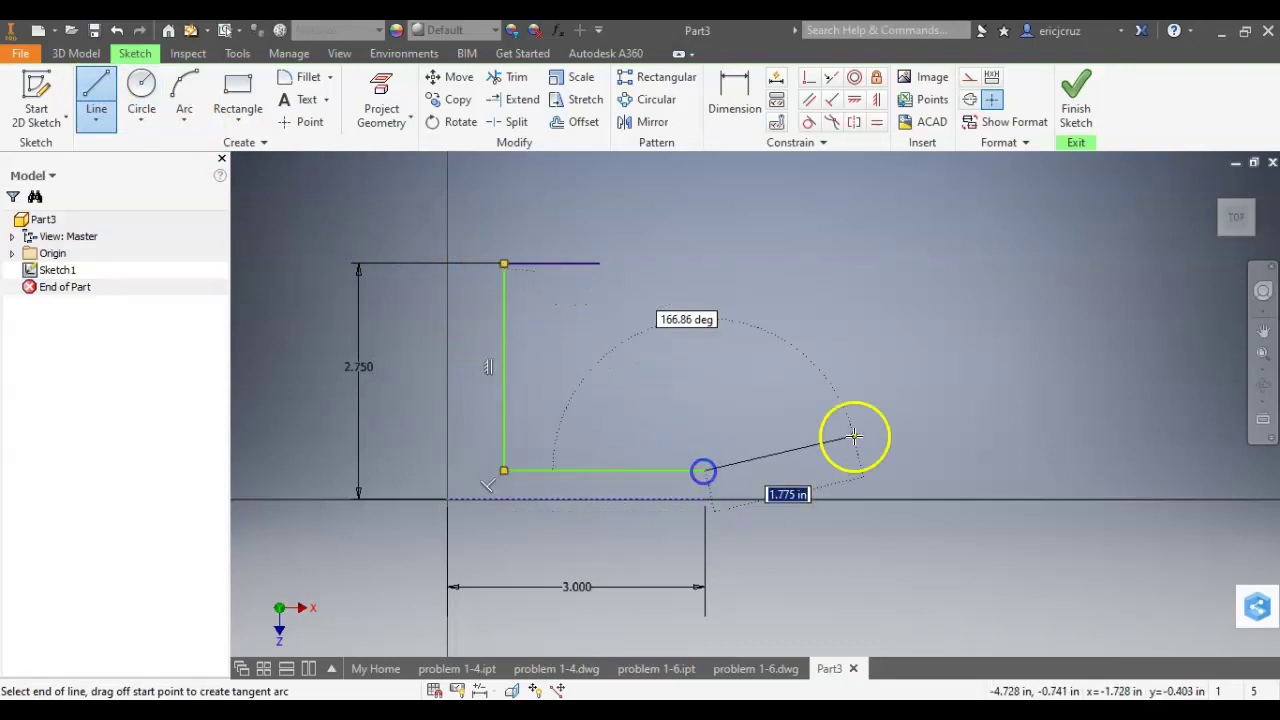
key("Escape")
key("Escape")
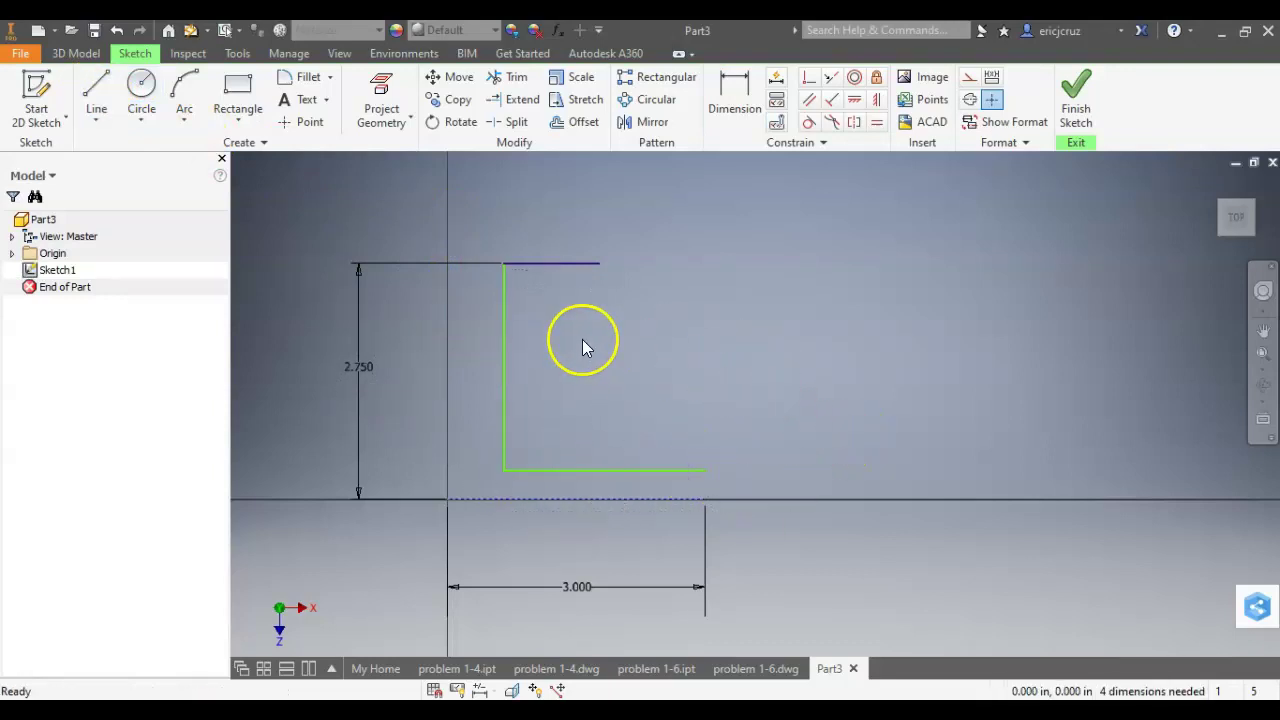
- Using the bearing figure's bore diameter, dimension the lower horizontal line's distance from the construction line as 1.5/2 in
key("alt+Tab")
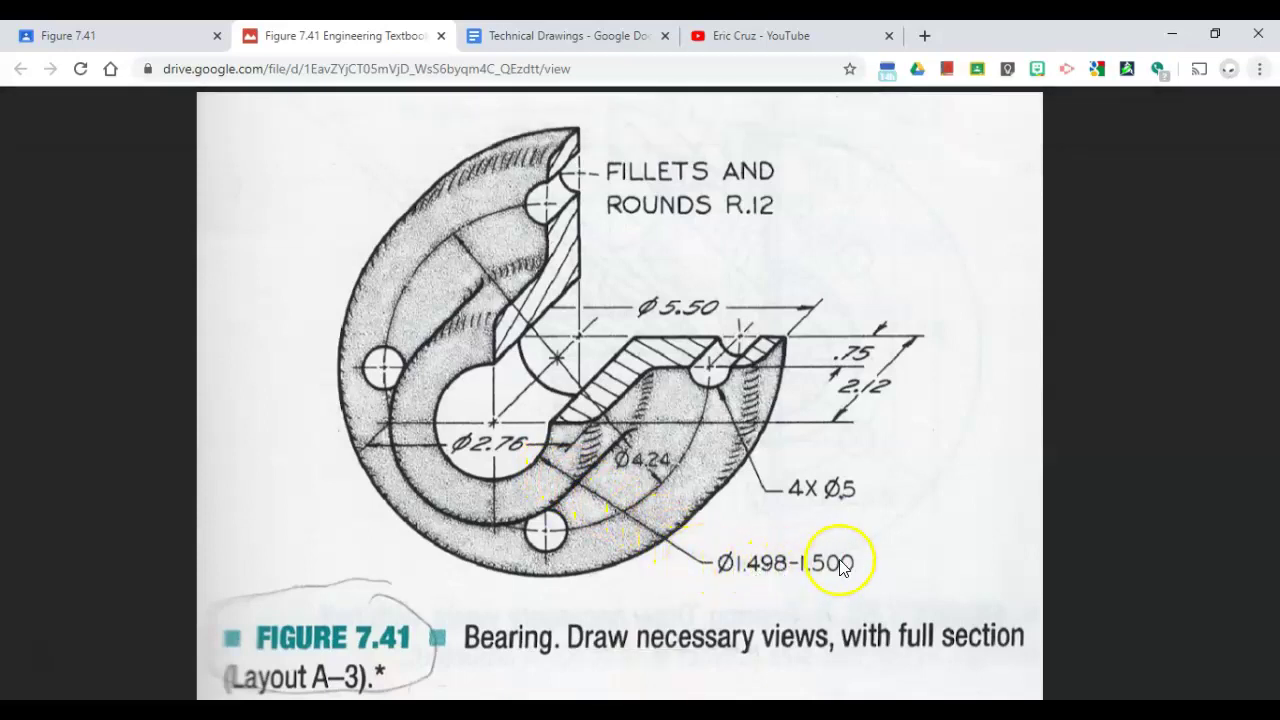
key("alt+Tab")
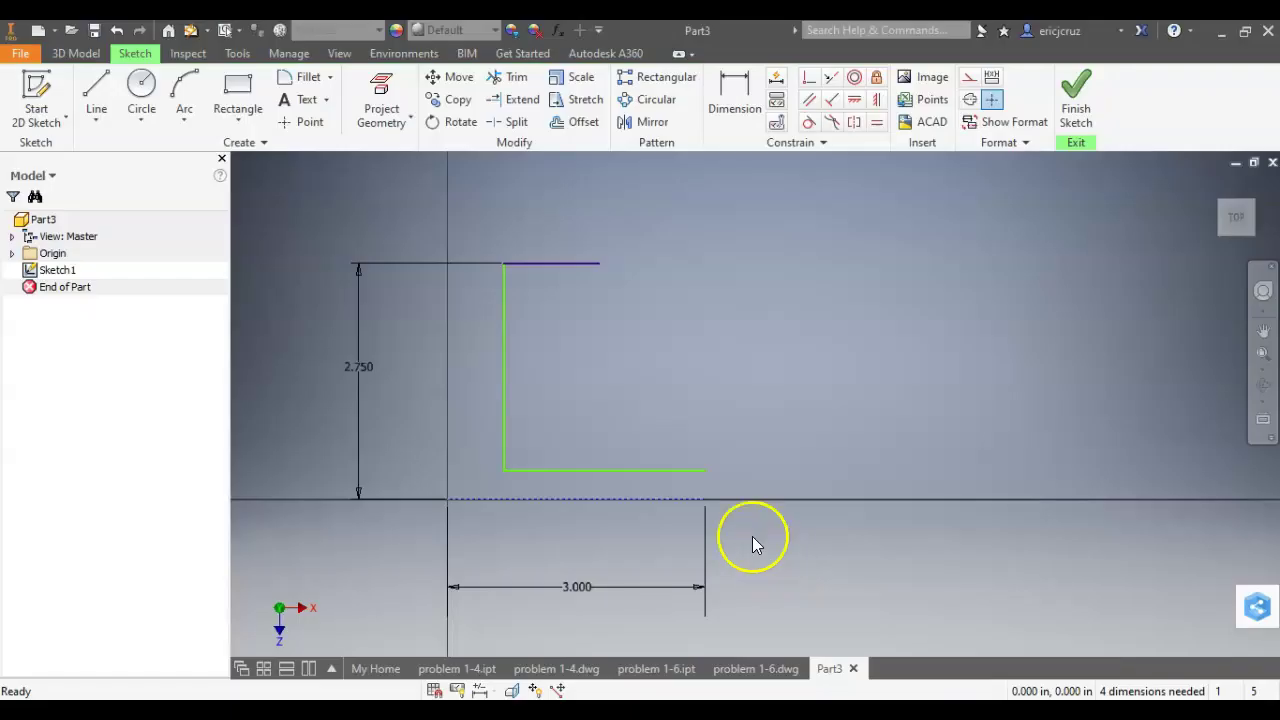
left_click(722, 105)
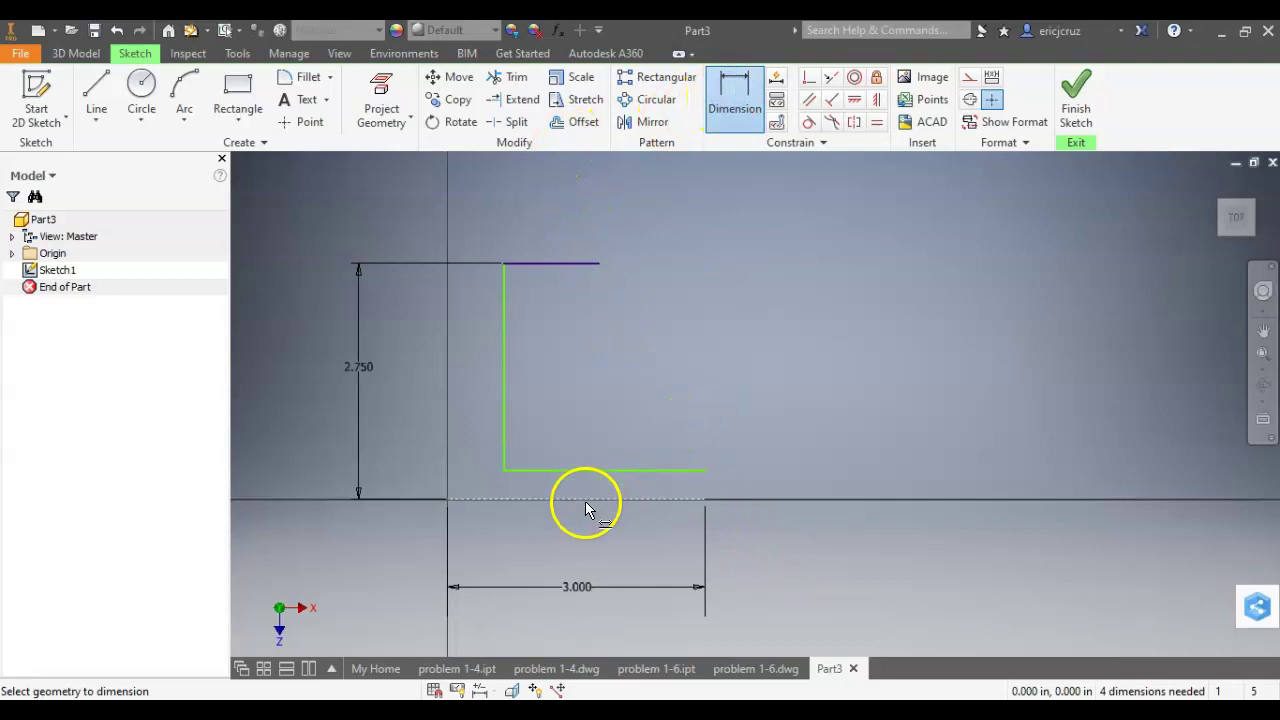
left_click(596, 472)
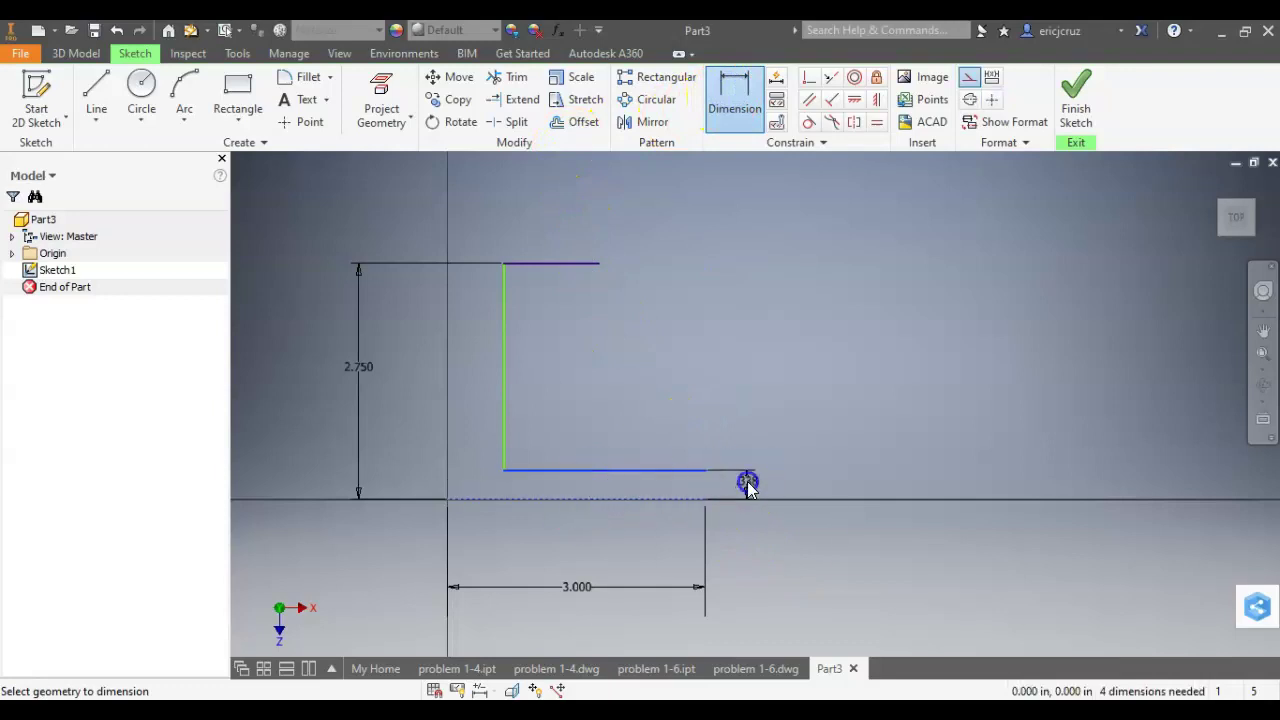
left_click(748, 488)
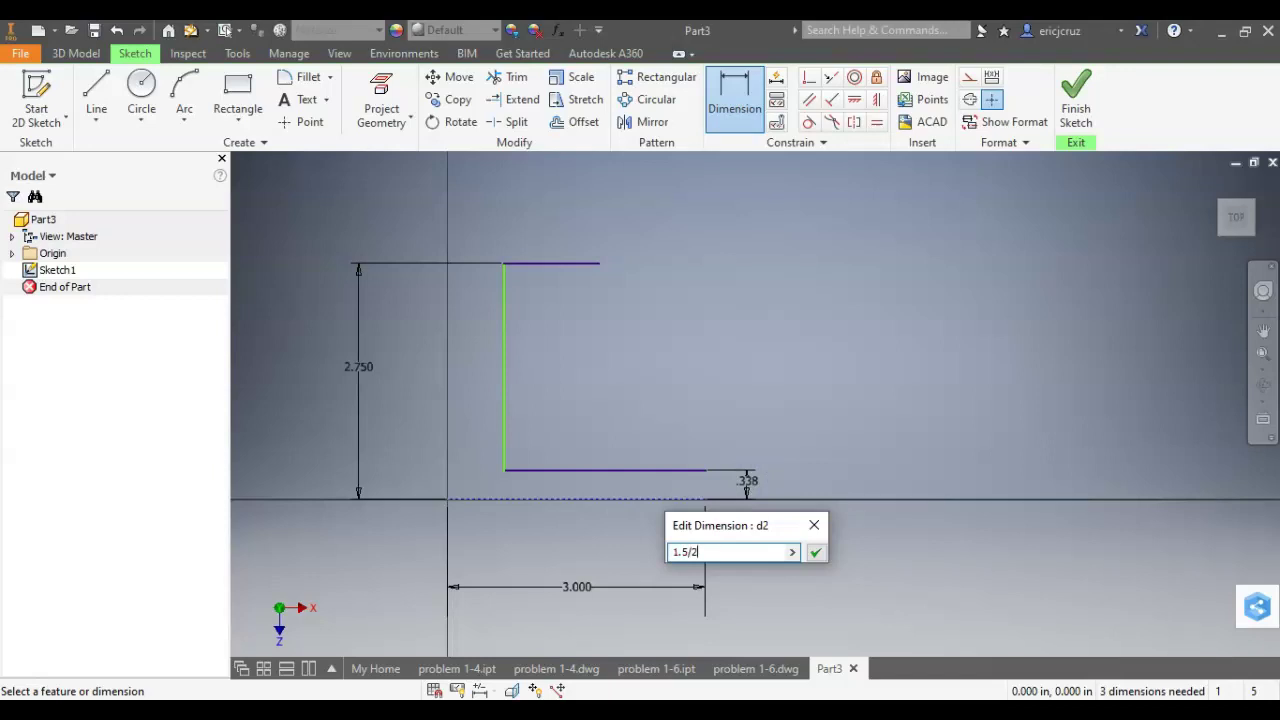
type("1.5/2")
key("Return")
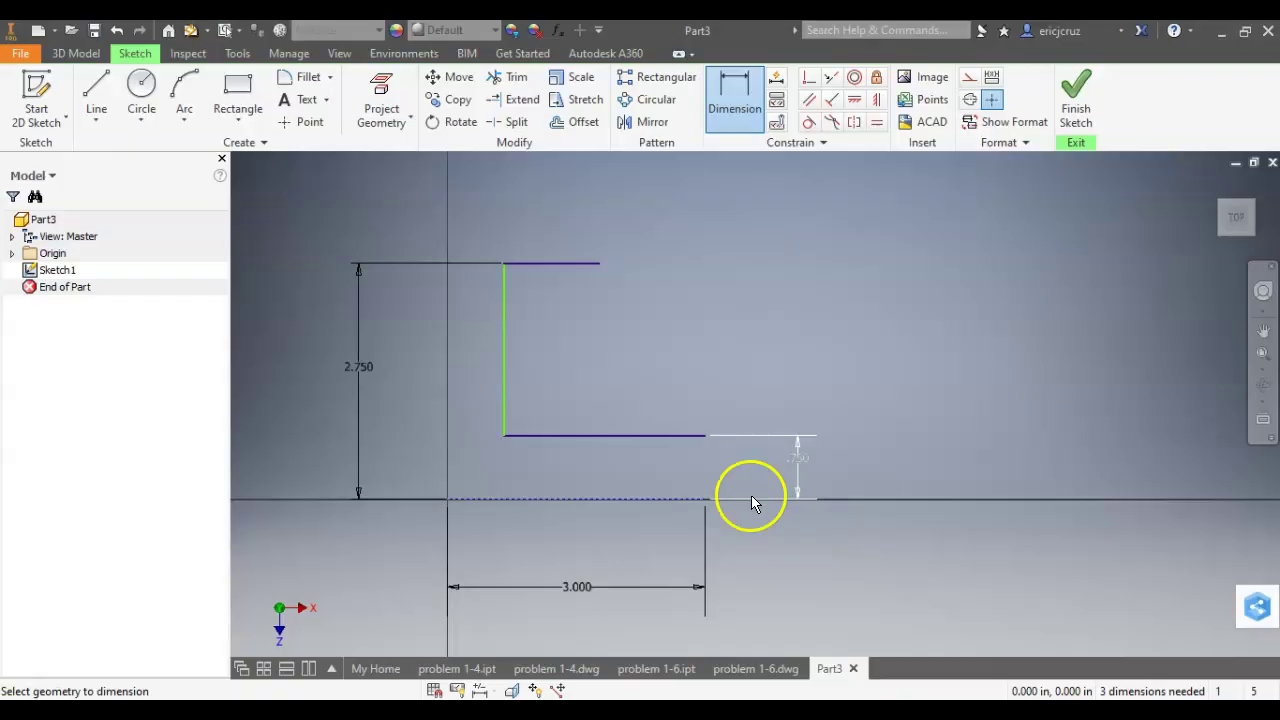
- Recheck the bearing figure and try a coincident constraint between the profile's lower-left corner and the sketch origin
key("alt+Tab")
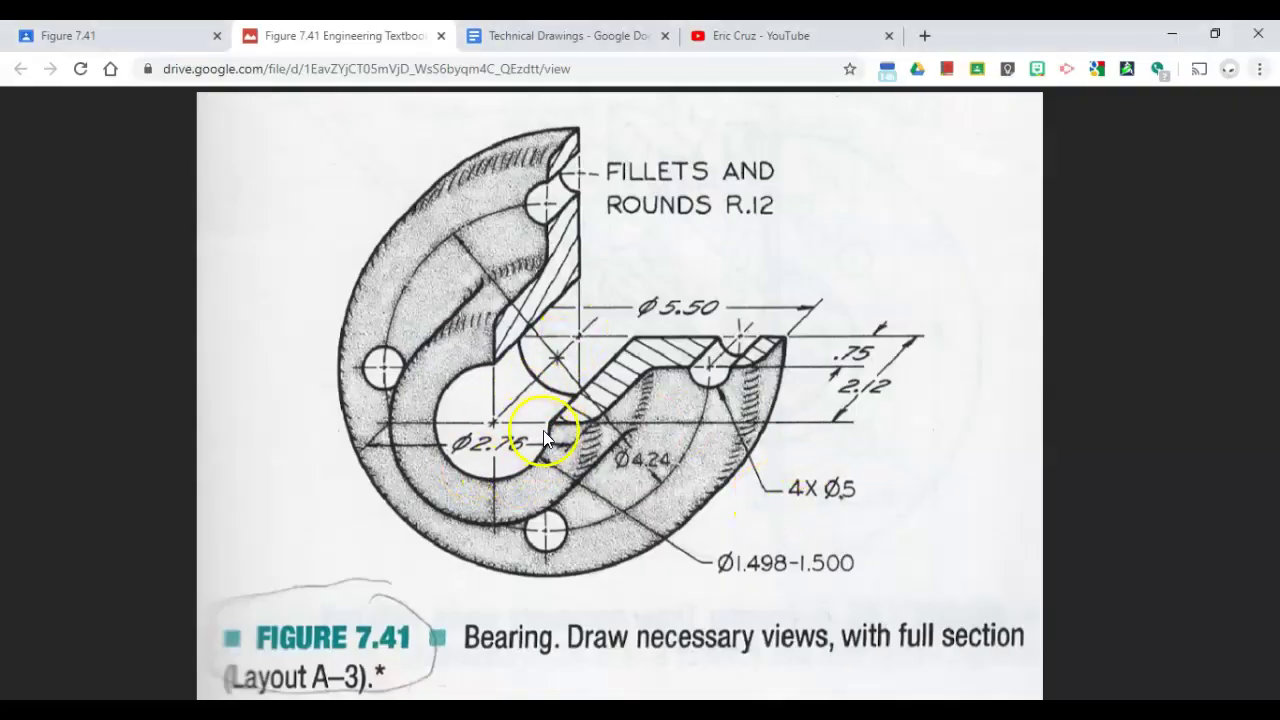
key("alt+Tab")
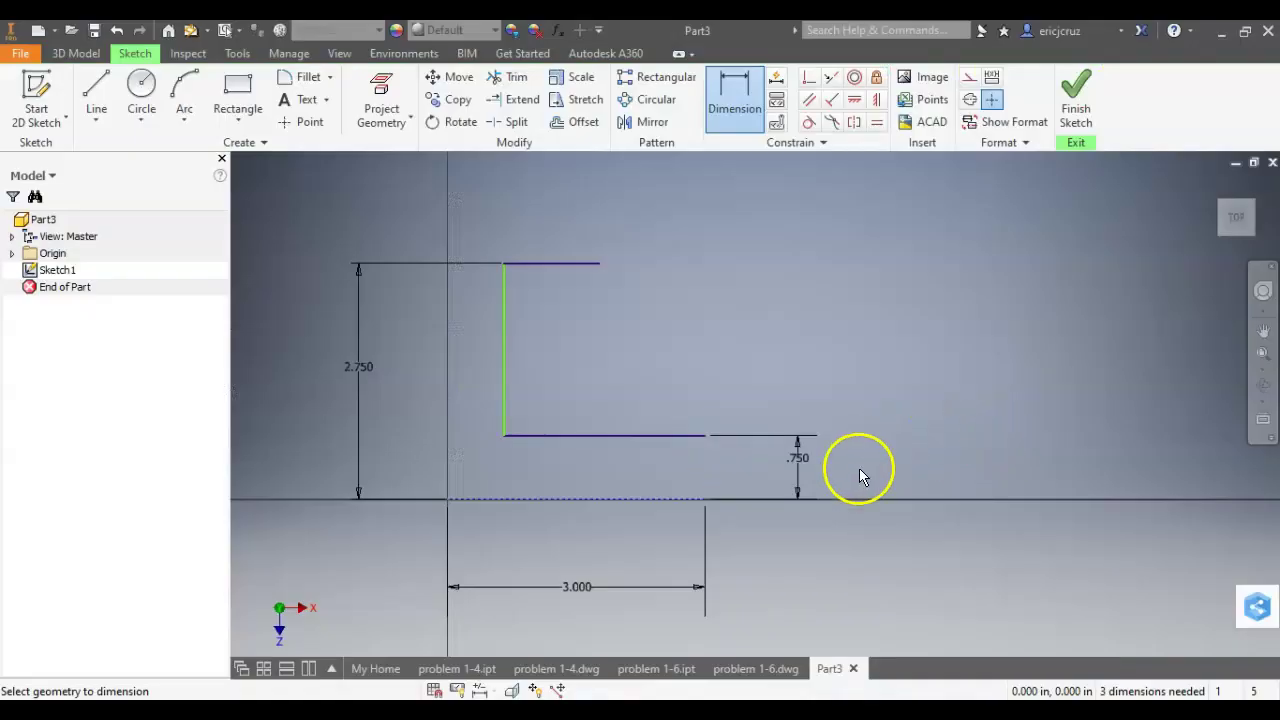
left_click(806, 486)
key("alt+Tab")
key("alt+Tab")
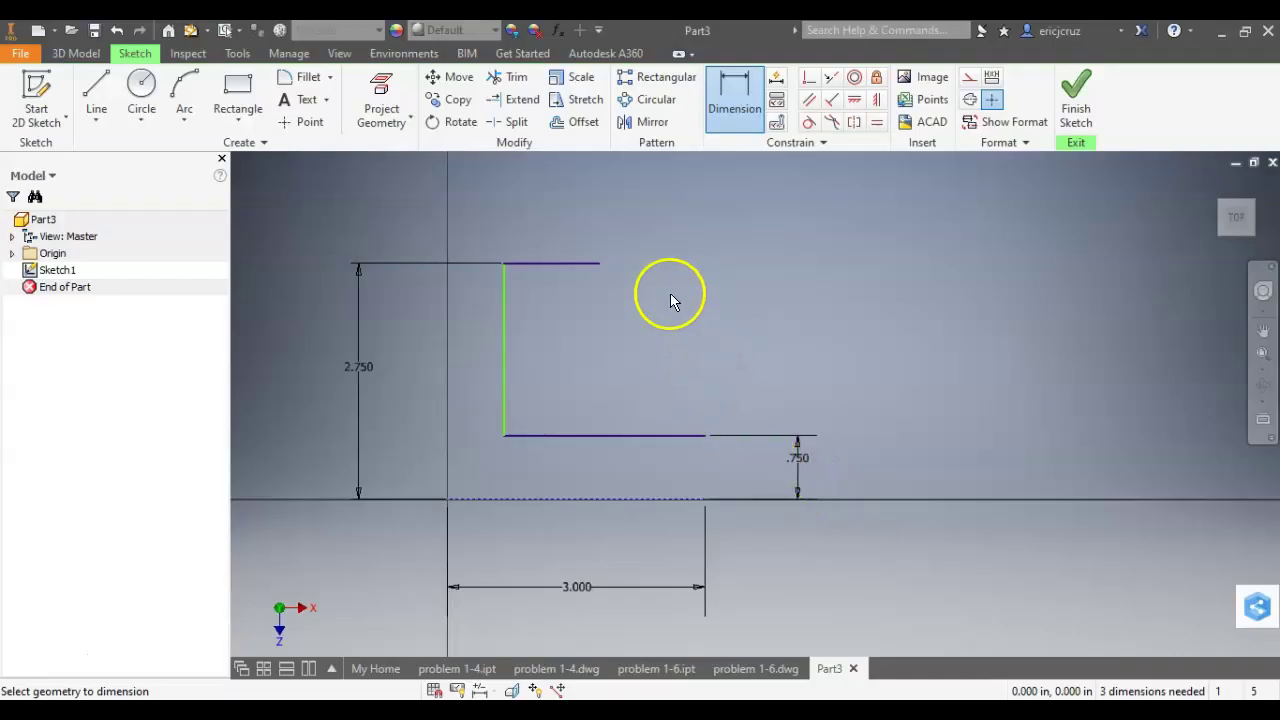
left_click(506, 320)
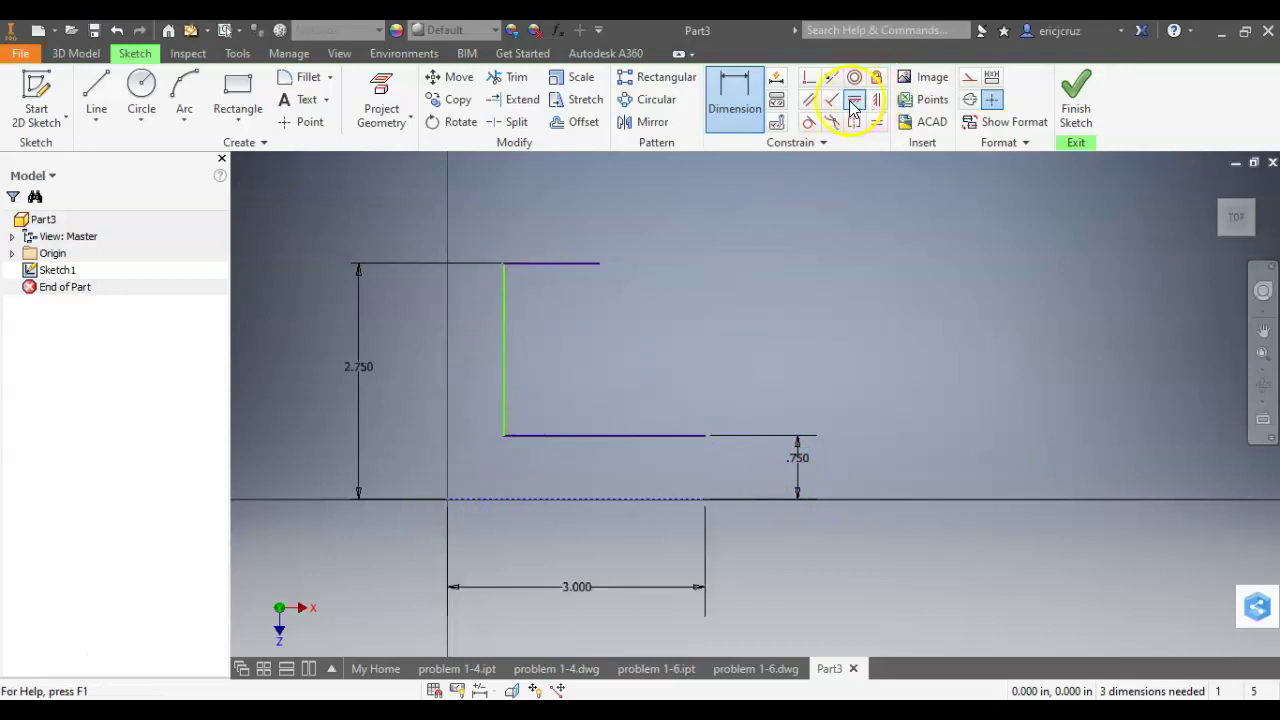
left_click(810, 84)
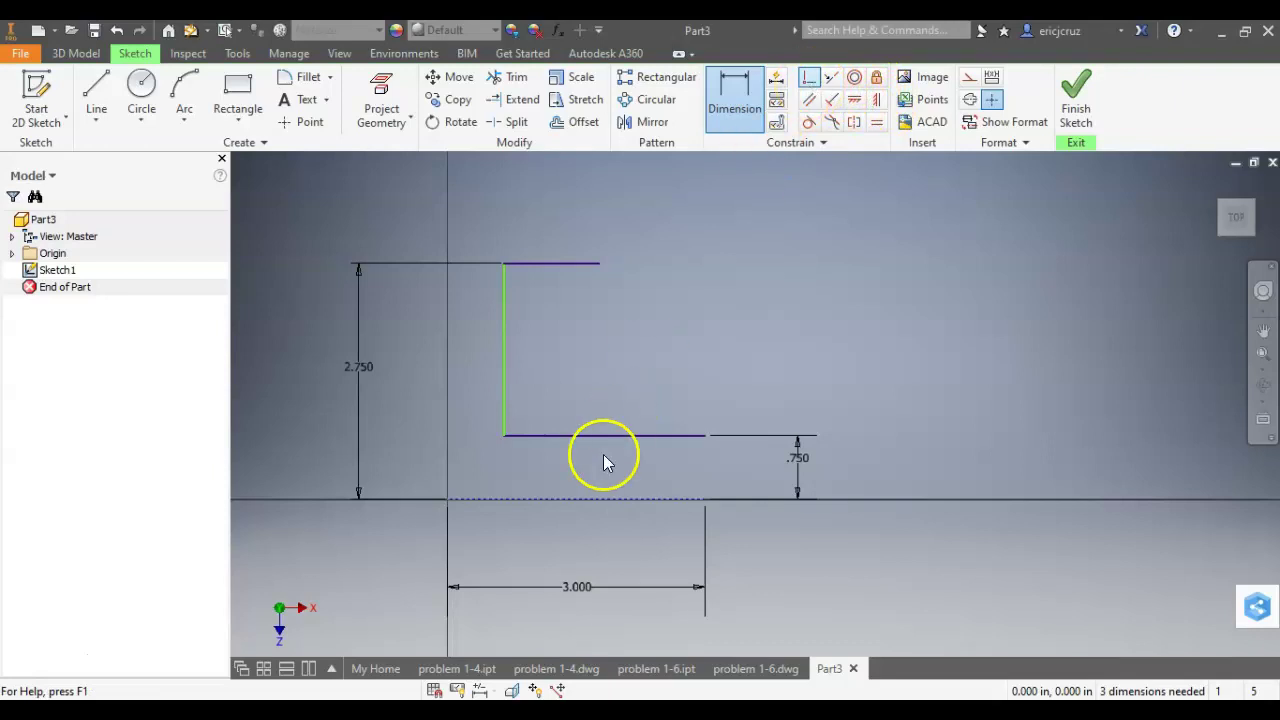
left_click(504, 437)
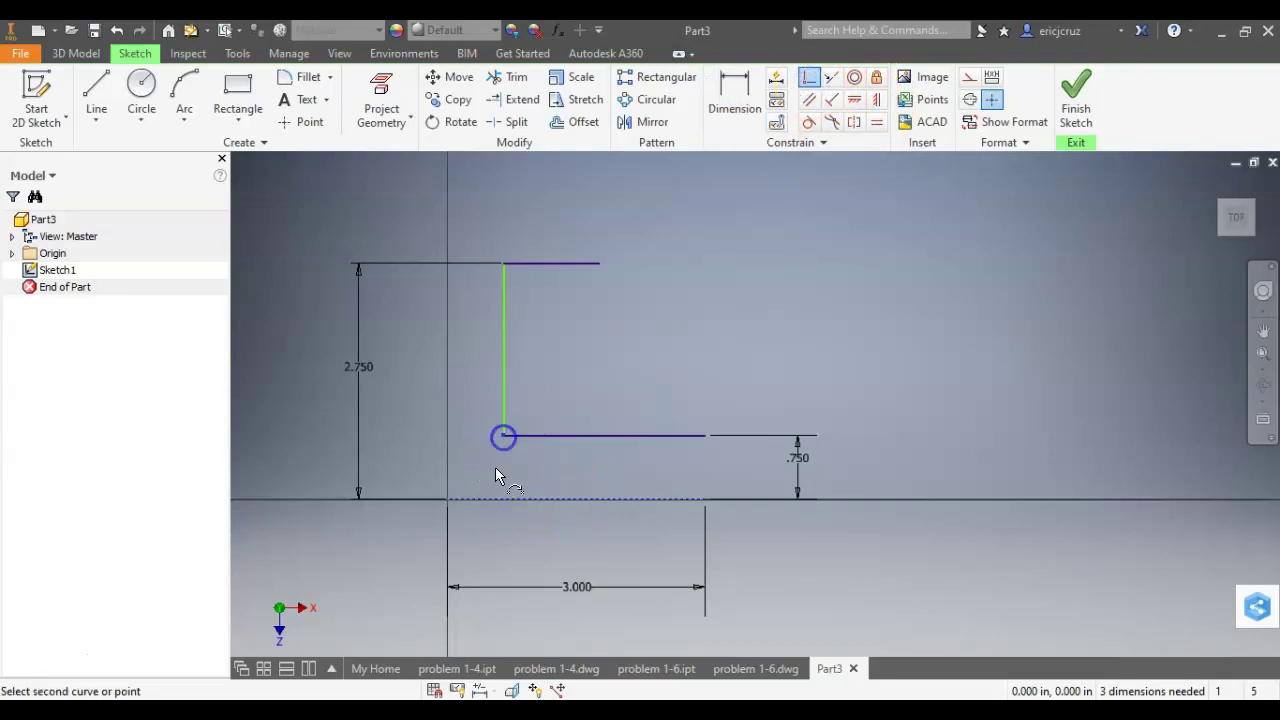
left_click(446, 500)
left_click(407, 193)
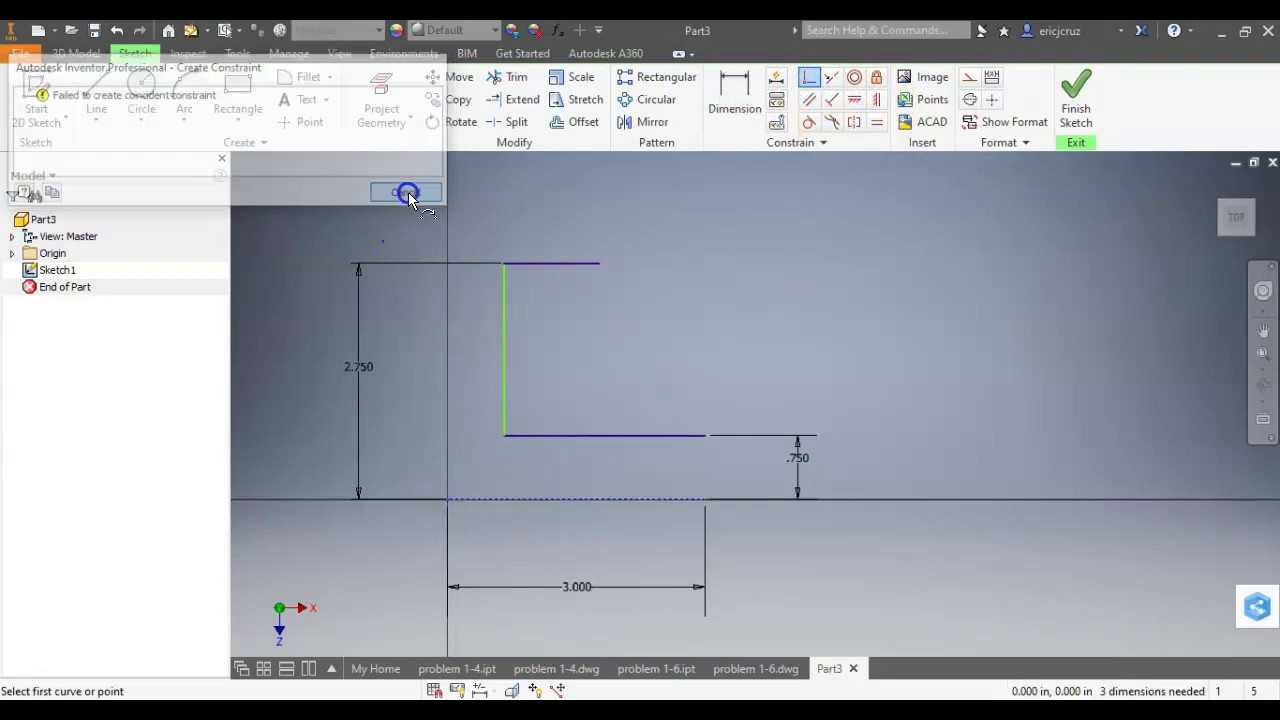
- Apply a vertical constraint between the profile's lower-left corner and the sketch origin, and return to the bearing figure
left_click(876, 100)
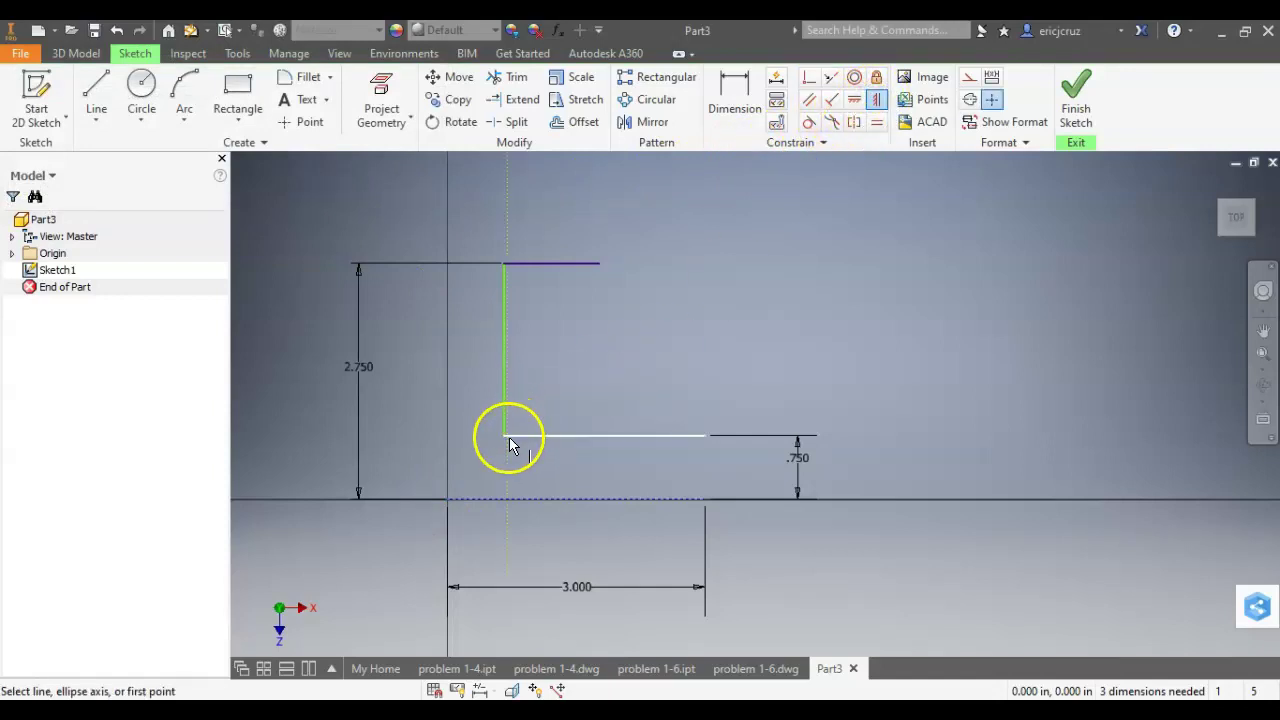
left_click(446, 500)
left_click(651, 383)
key("alt+Tab")
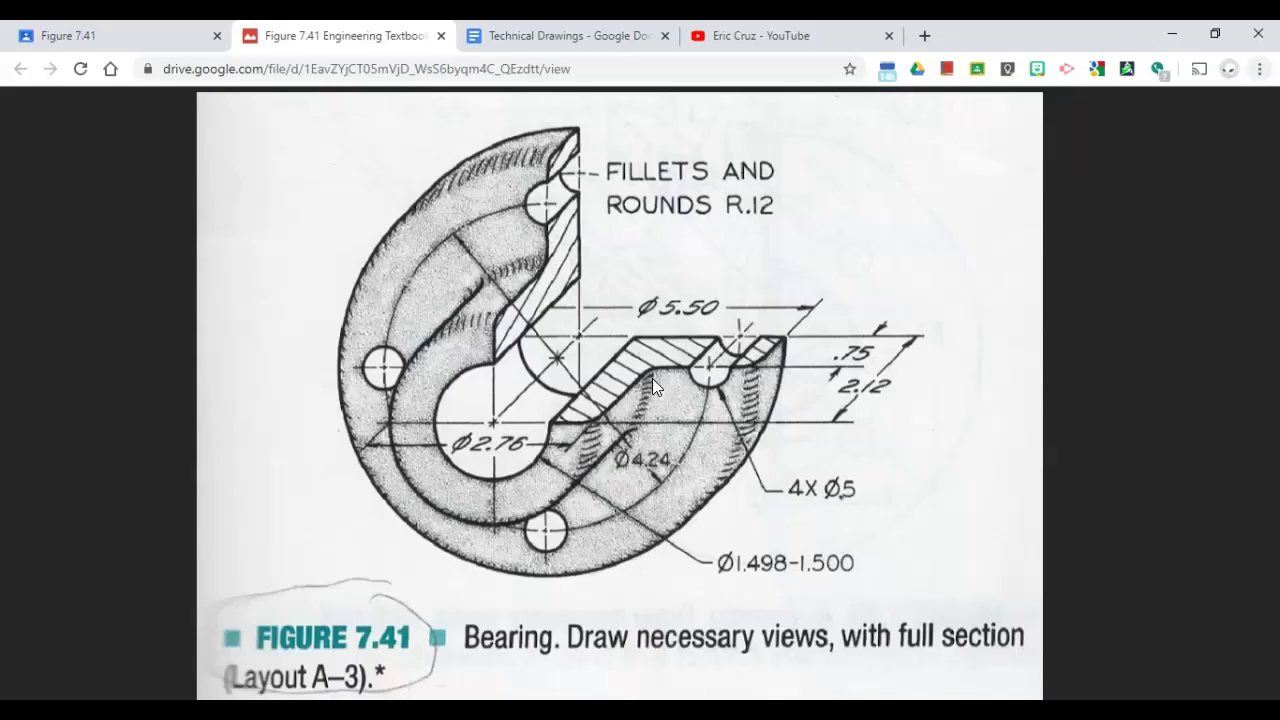
- Following the bearing figure, close the profile with a stepped outline from the upper line's right end to the lower line's right end
key("alt+Tab")
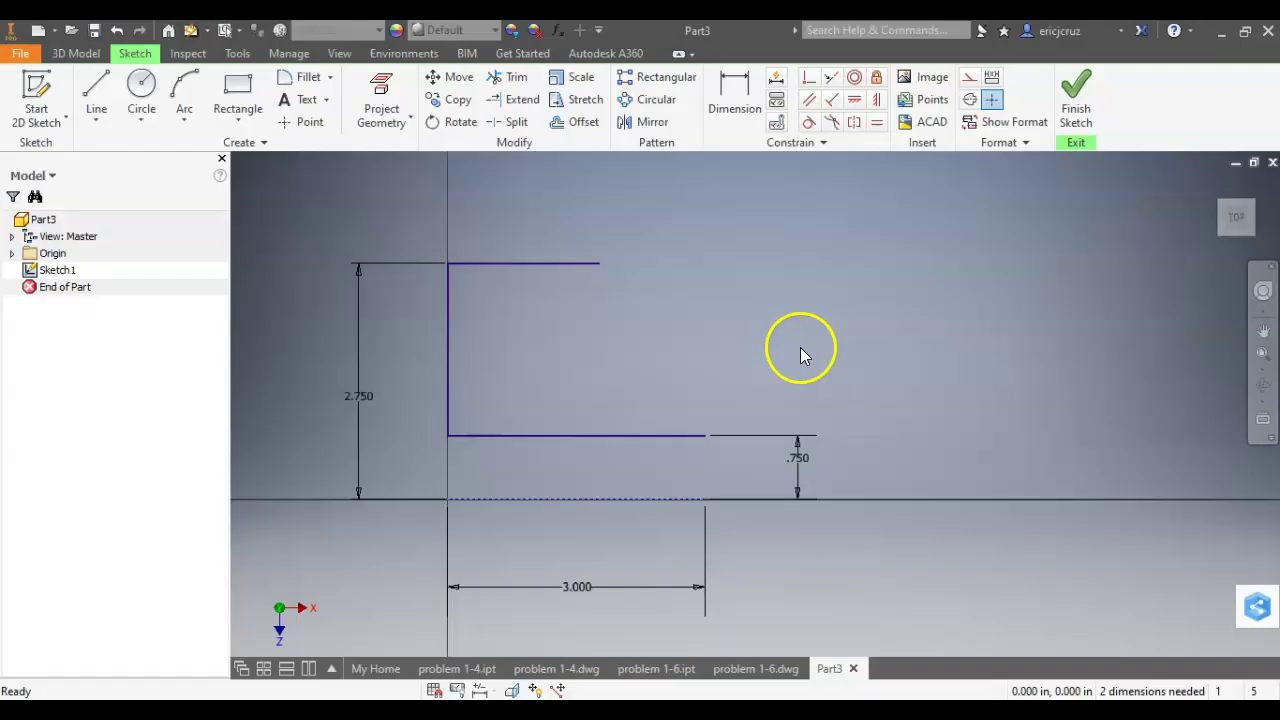
key("alt+Tab")
key("alt+Tab")
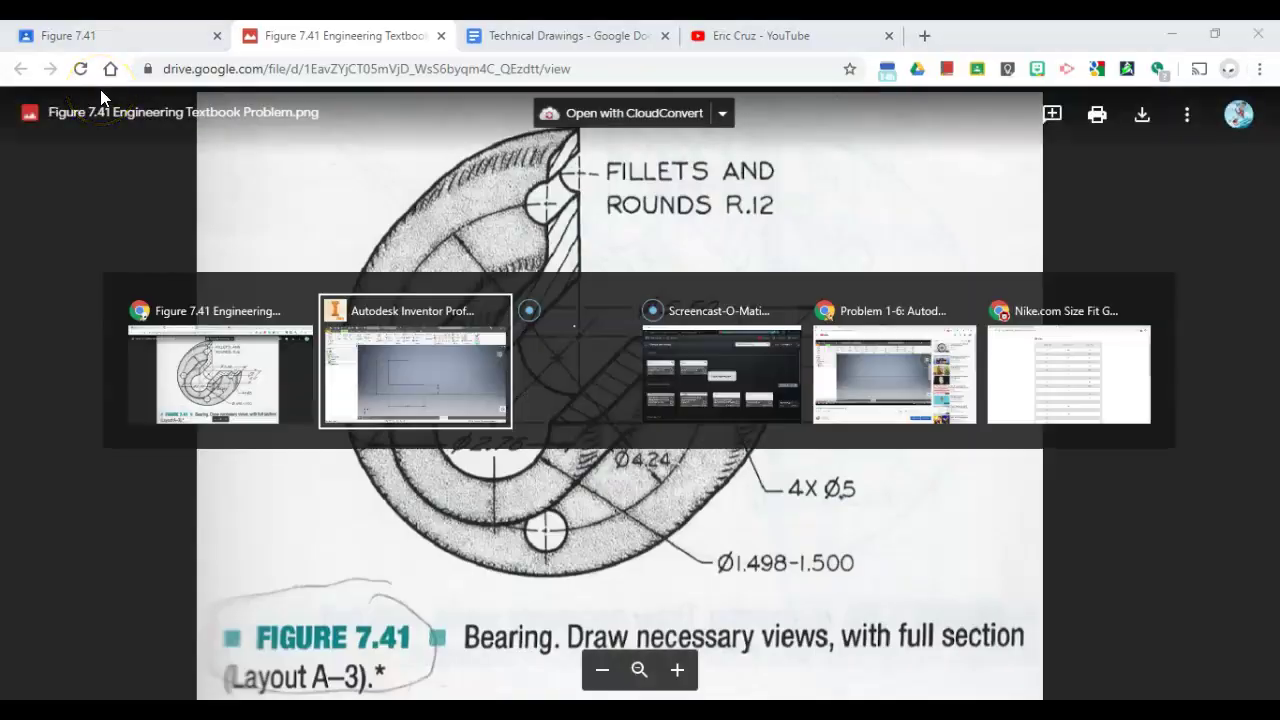
left_click(97, 96)
left_click(600, 263)
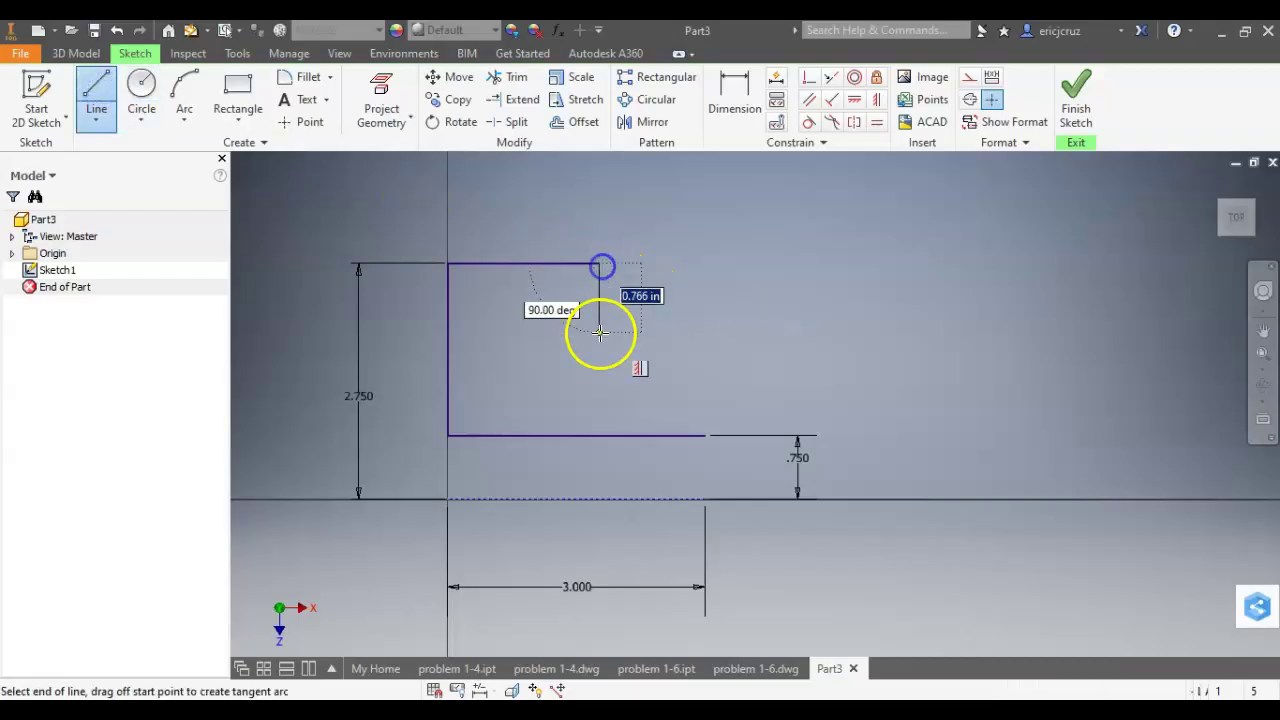
left_click(705, 364)
left_click(706, 433)
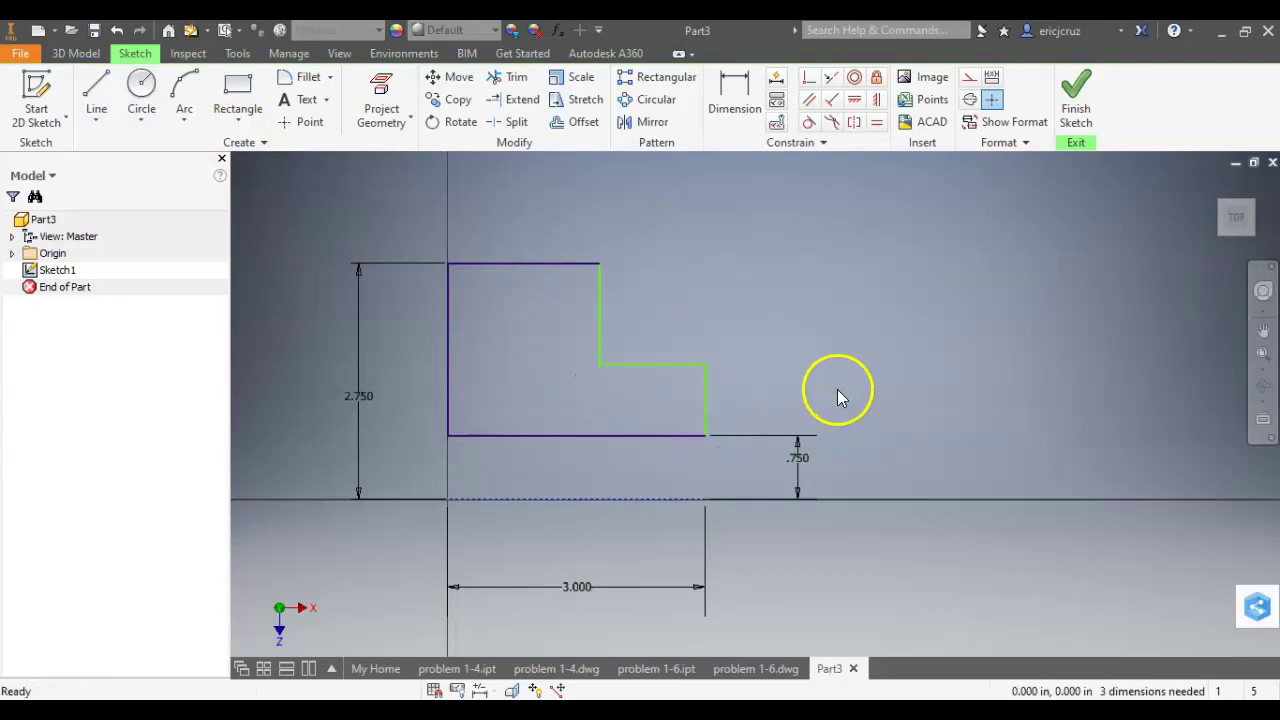
- Using the bearing figure's flange thickness, dimension the profile's uppermost horizontal line as .75 in
key("alt+Tab")
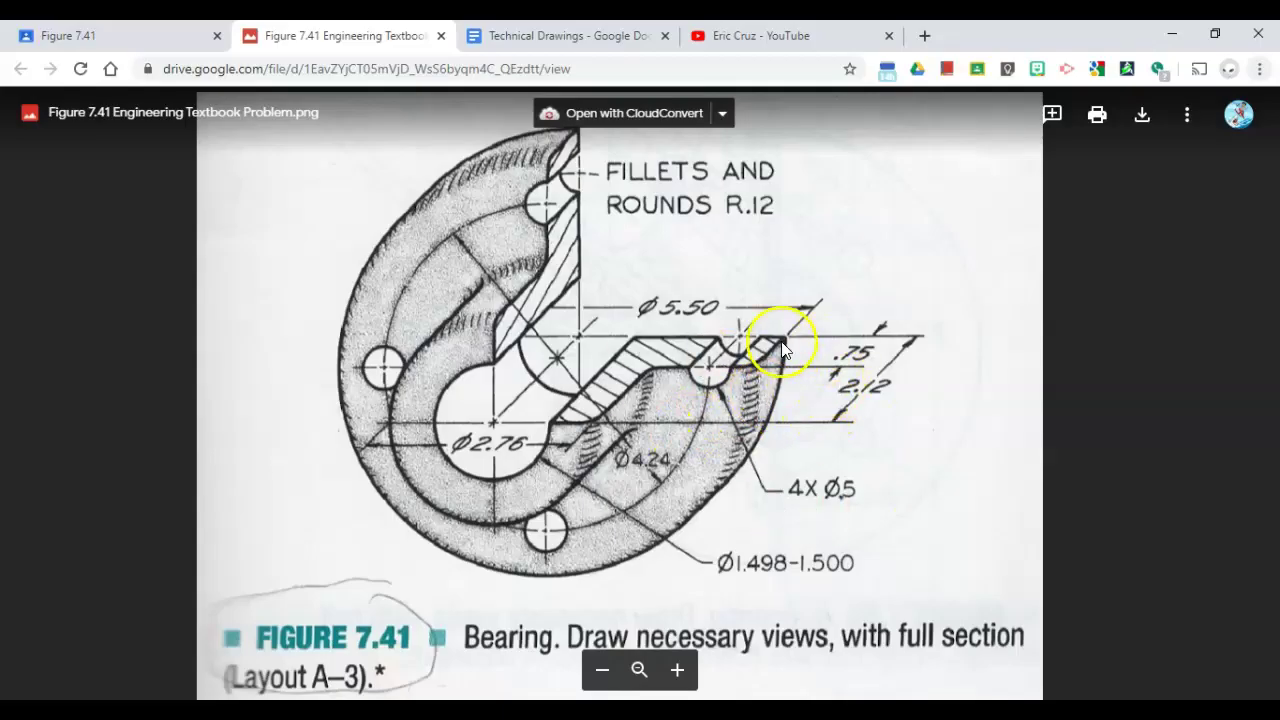
key("alt+Tab")
left_click(735, 100)
left_click(545, 264)
left_click(535, 229)
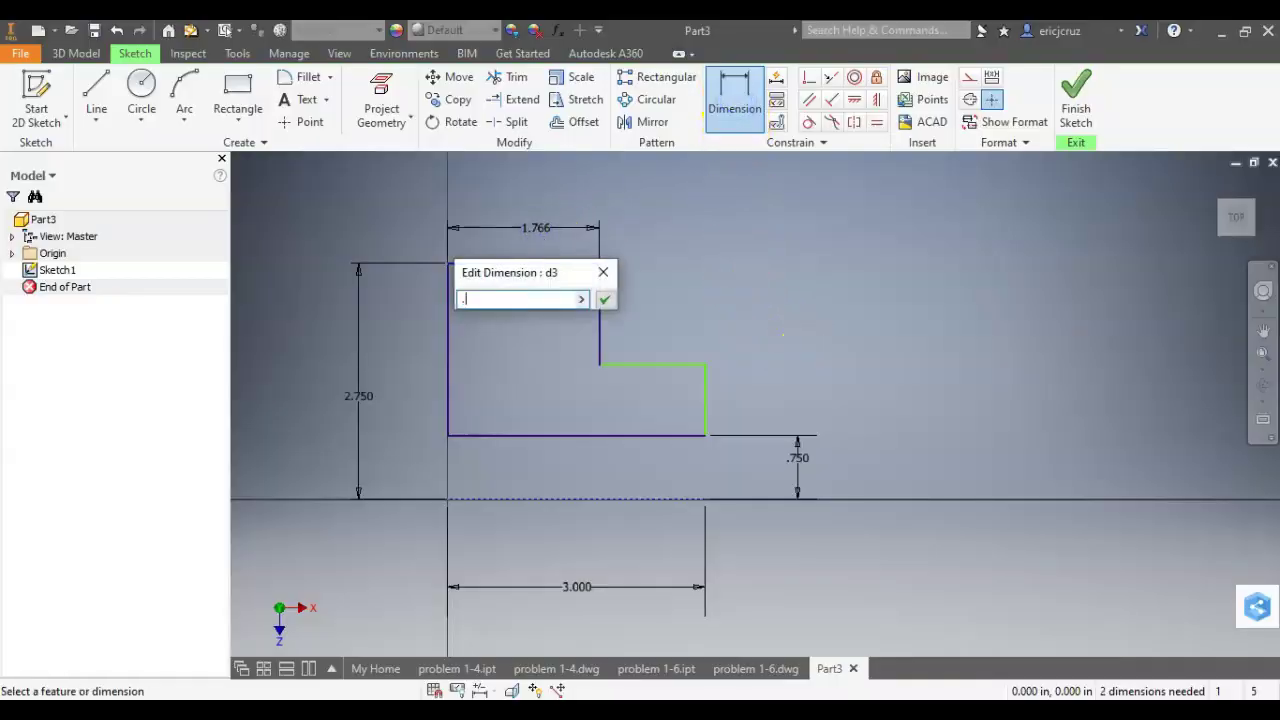
type(".75")
key("Return")
- Dimension the hub's upper horizontal line at 1.380 in from the construction line, half the bearing figure's 2.76 in hub diameter
key("alt+Tab")
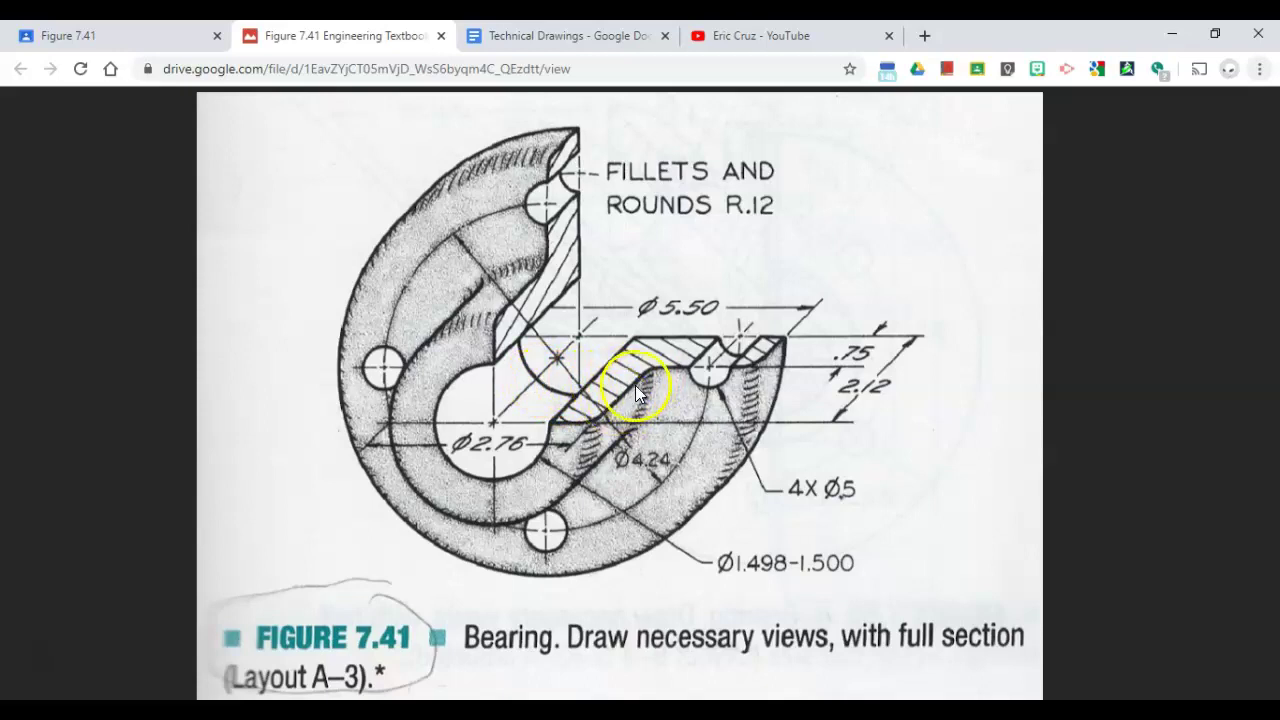
key("alt+Tab")
key("alt+Tab")
key("alt+Tab")
left_click(725, 107)
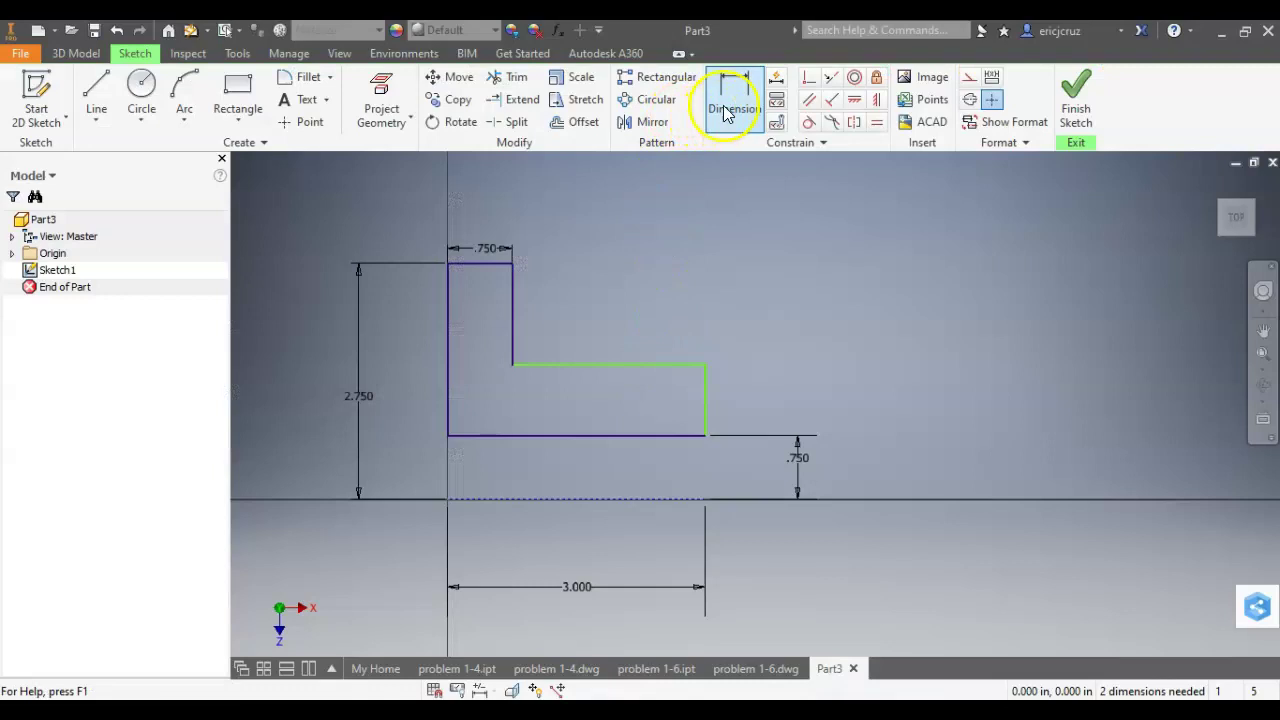
left_click(593, 367)
left_click(605, 496)
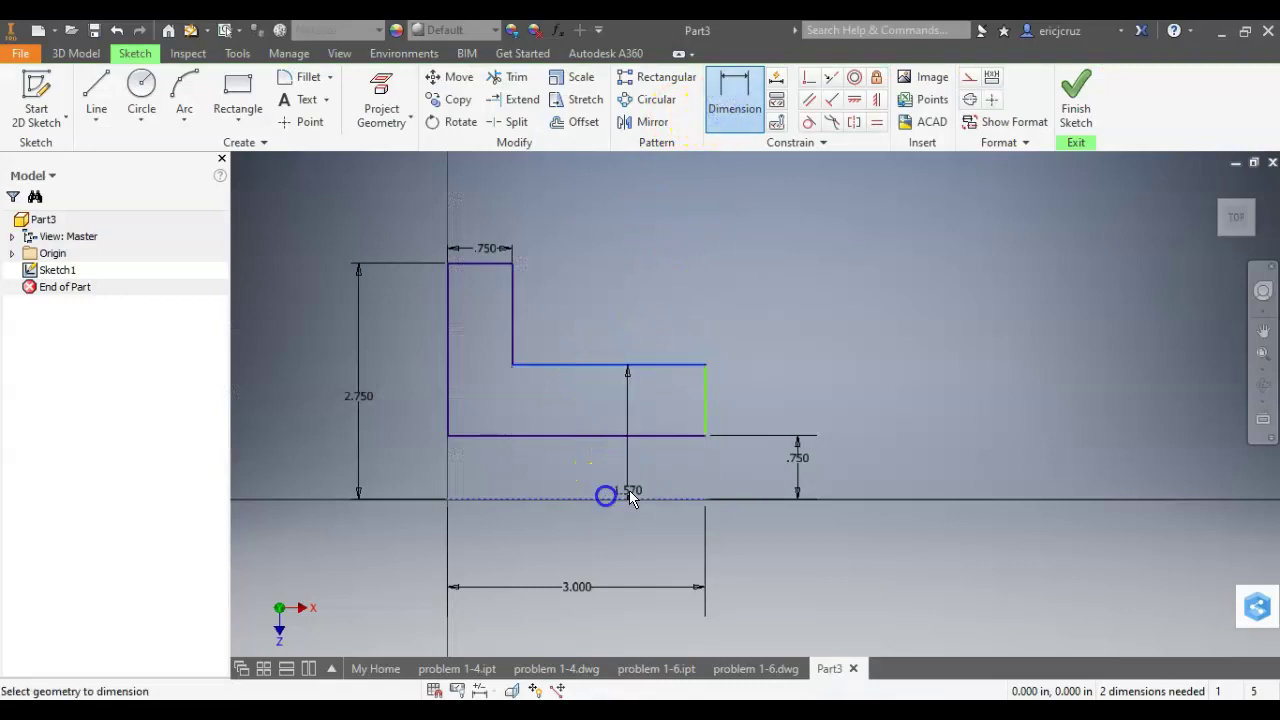
left_click(863, 410)
key("alt+Tab")
key("alt+Tab")
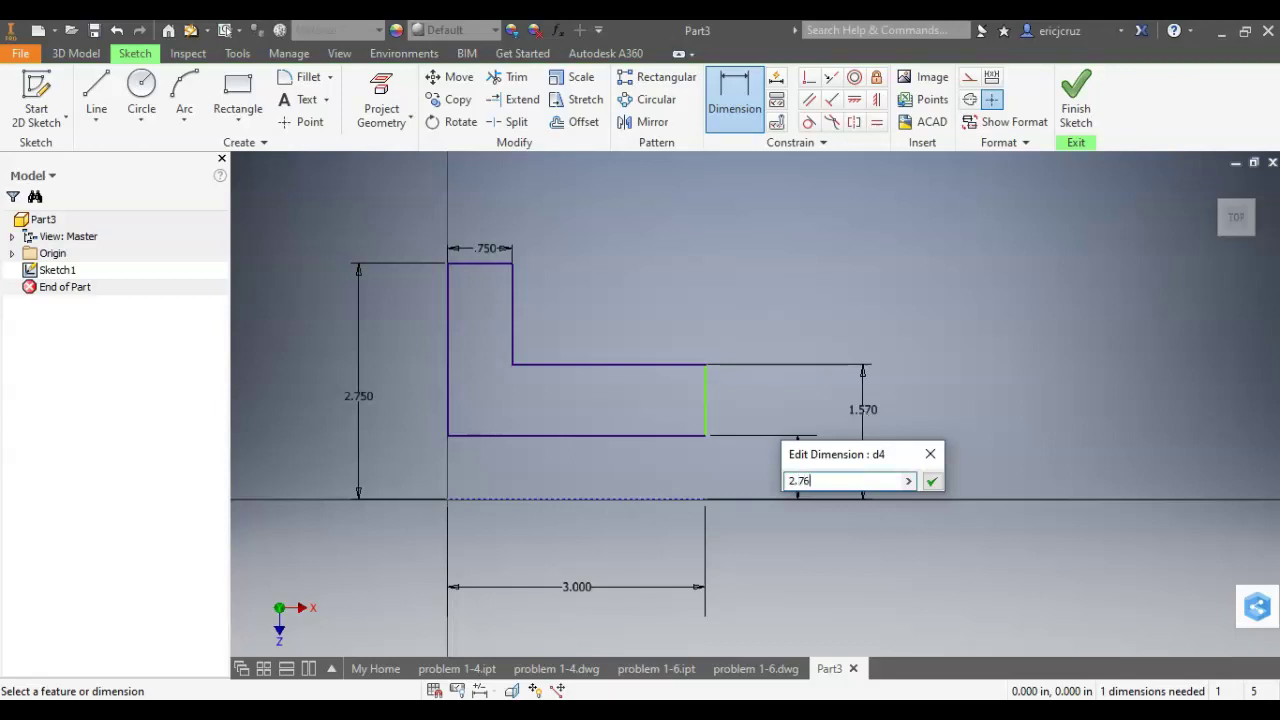
key("Return")
- Using the bearing figure's overall depth, dimension the distance between the profile's left edge and right end line as 2.12 in
key("alt+Tab")
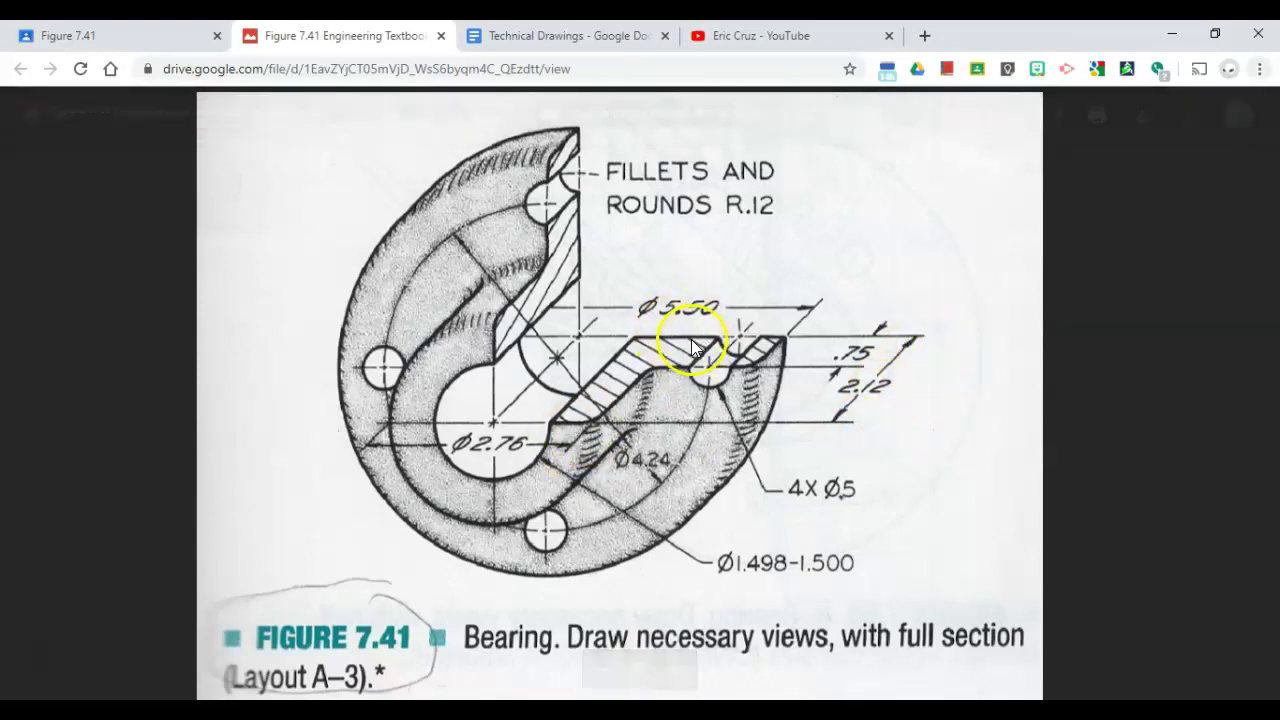
key("alt+Tab")
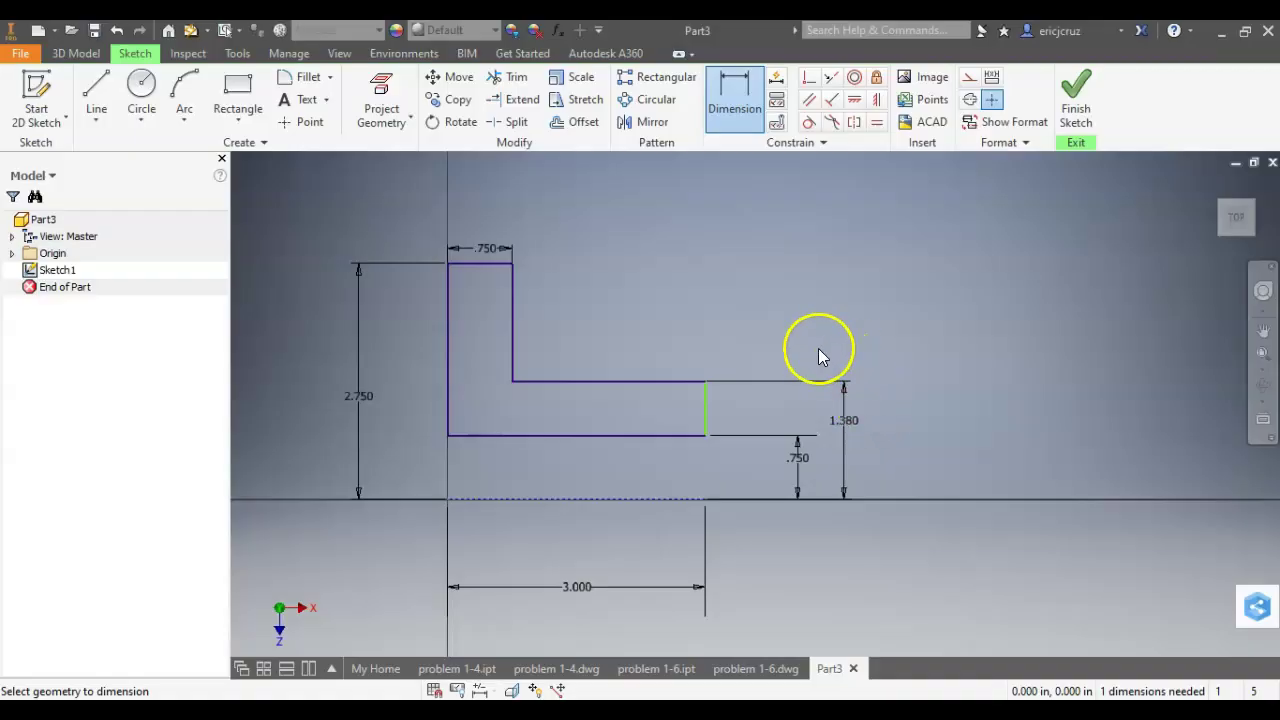
left_click(449, 371)
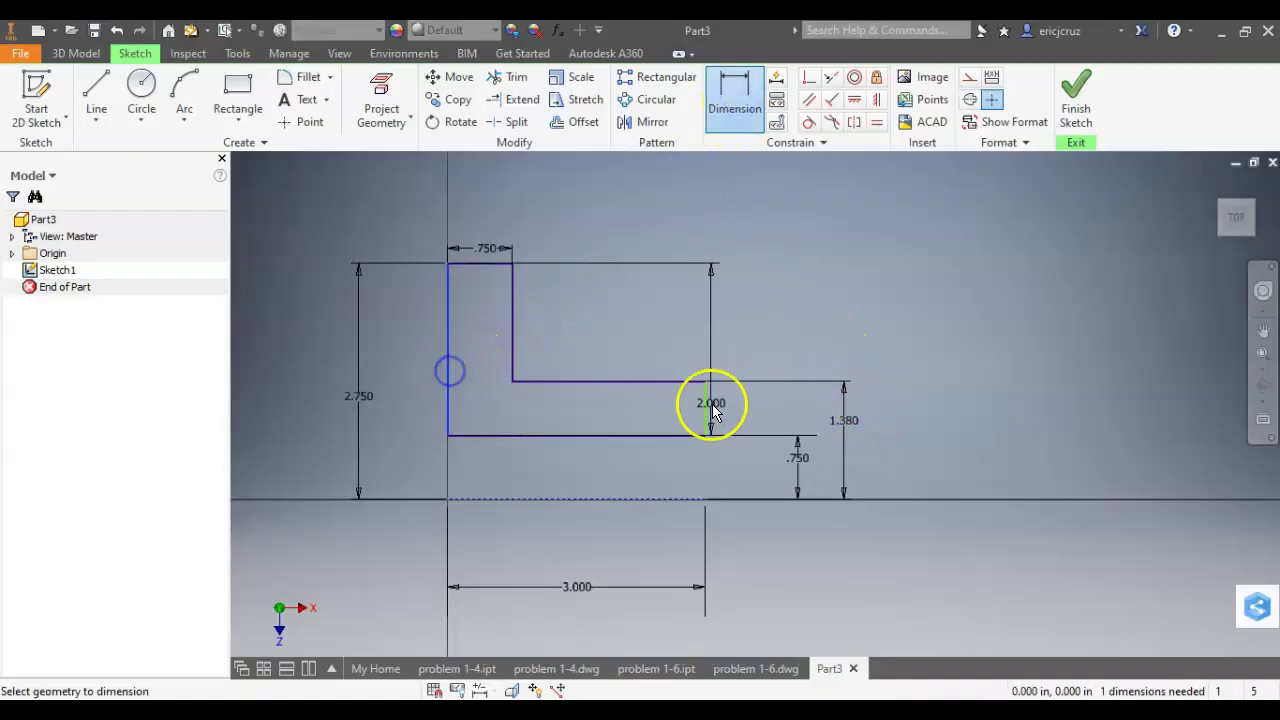
left_click(709, 410)
left_click(543, 209)
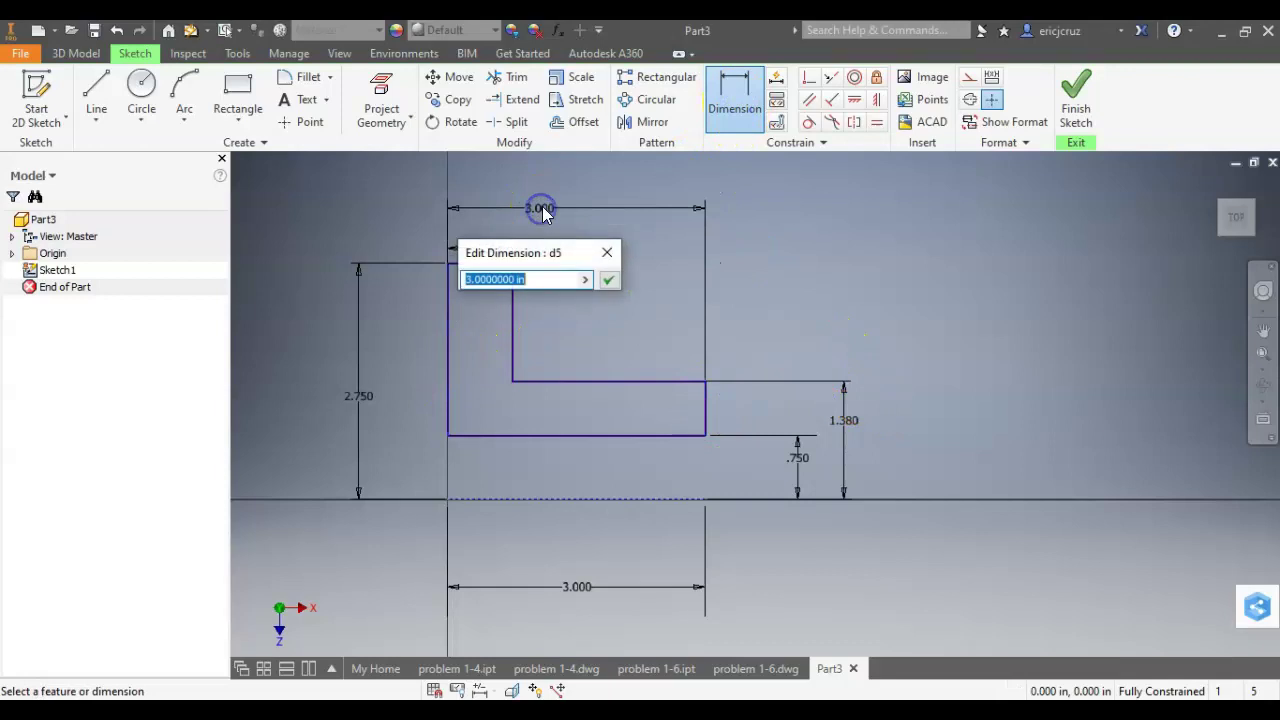
type("2.12")
key("Return")
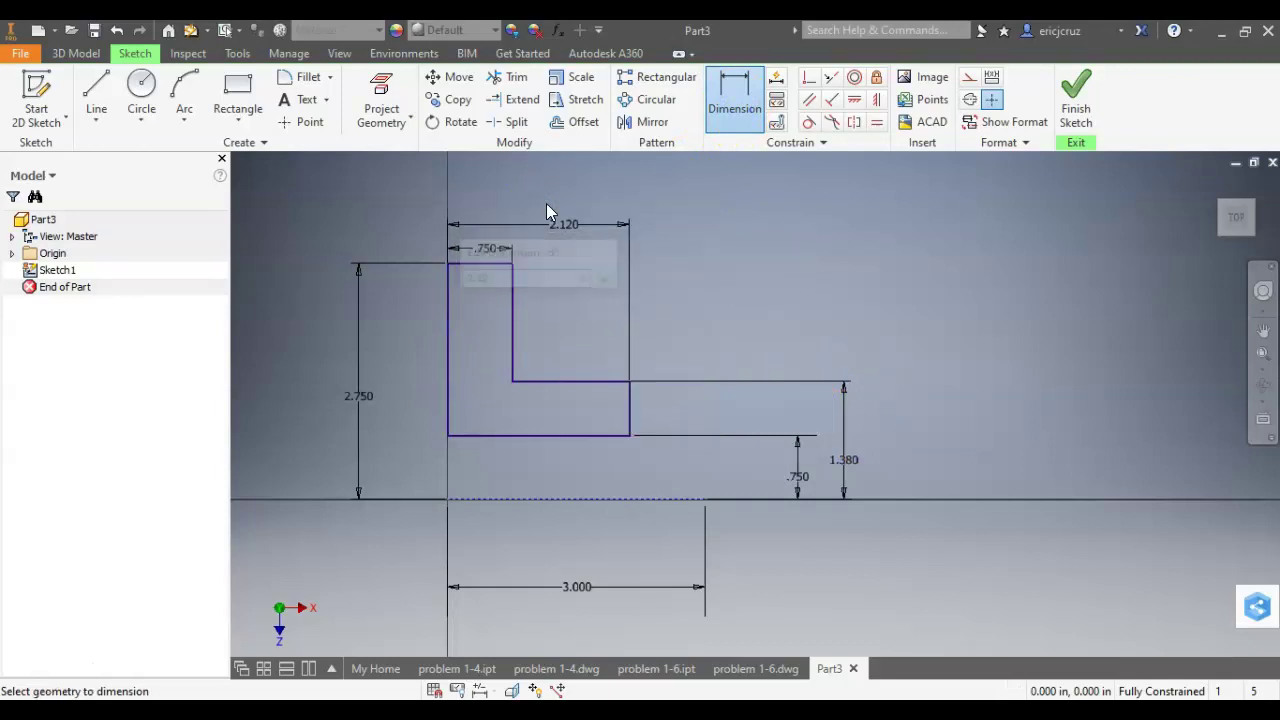
- Check the profile against the bearing figure, finish the sketch and switch to the home view
key("alt+Tab")
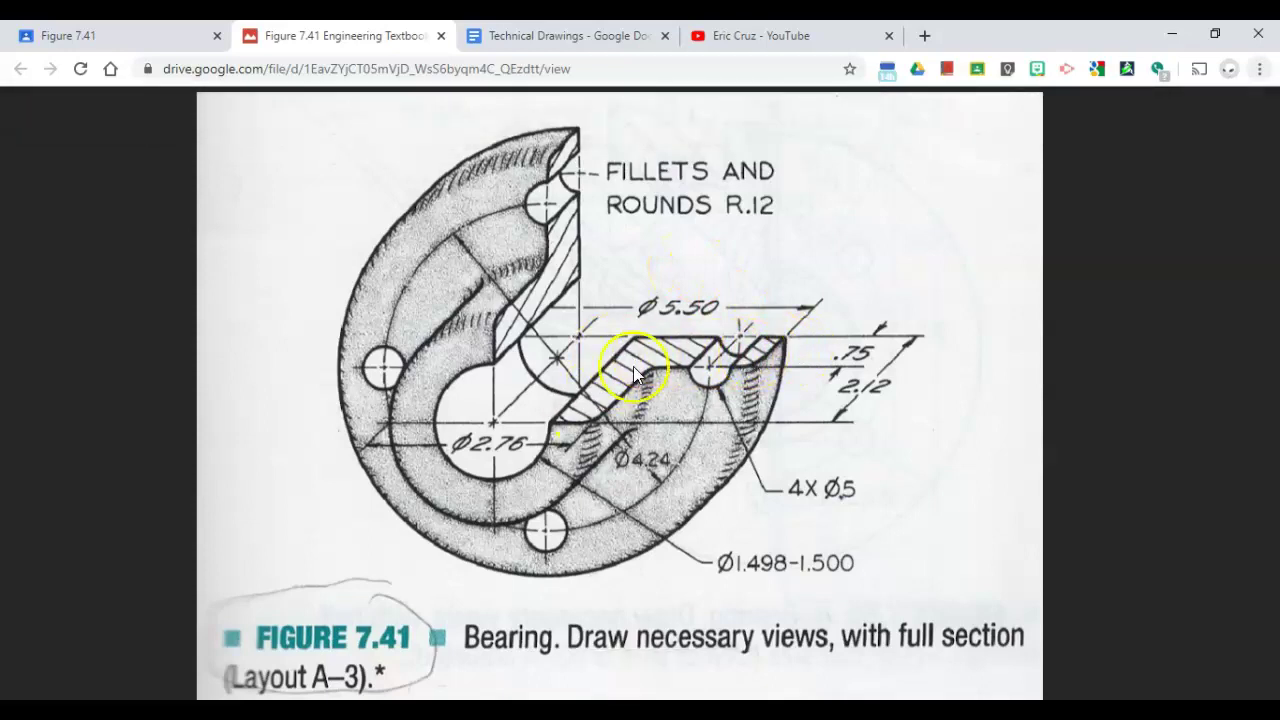
key("alt+Tab")
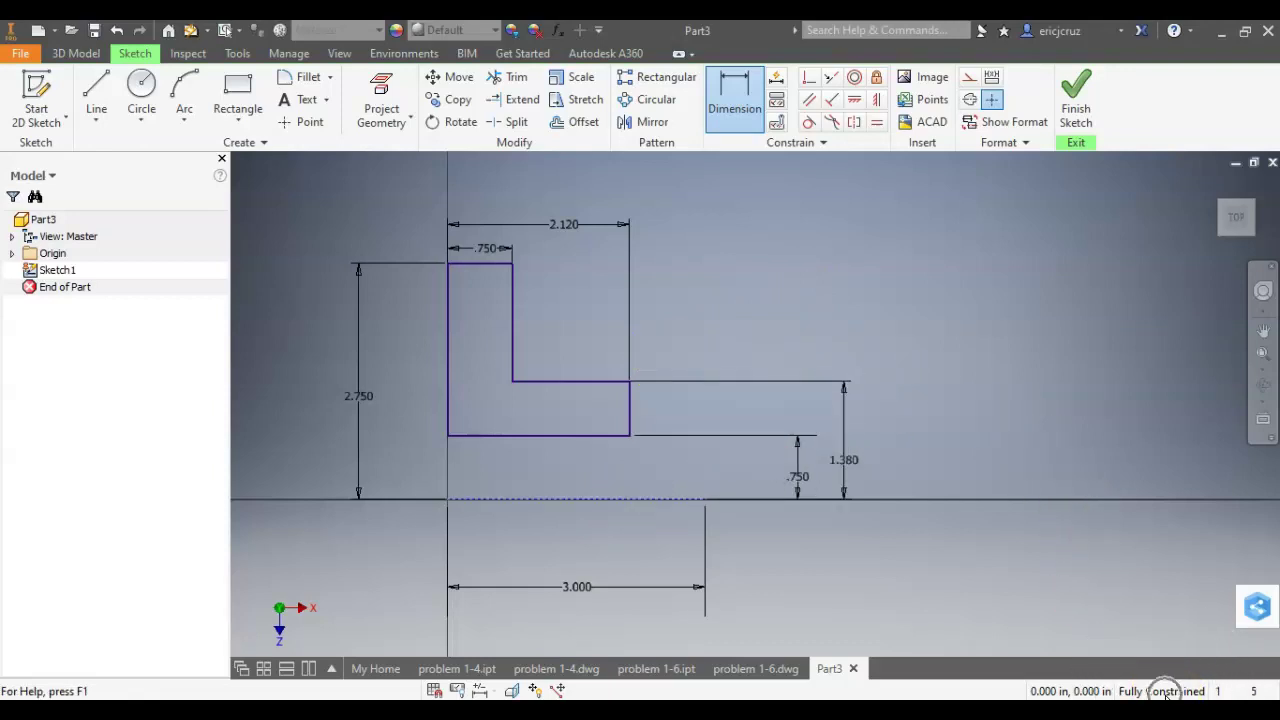
left_click(1076, 100)
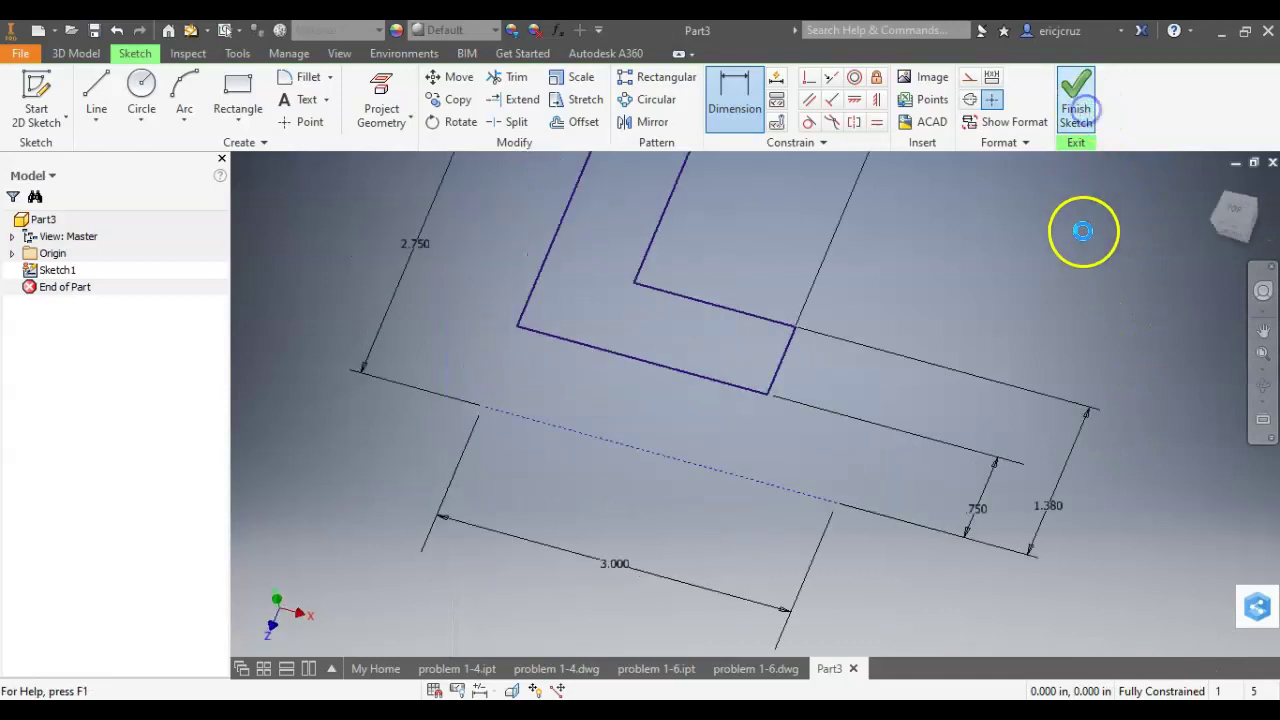
left_click(1213, 190)
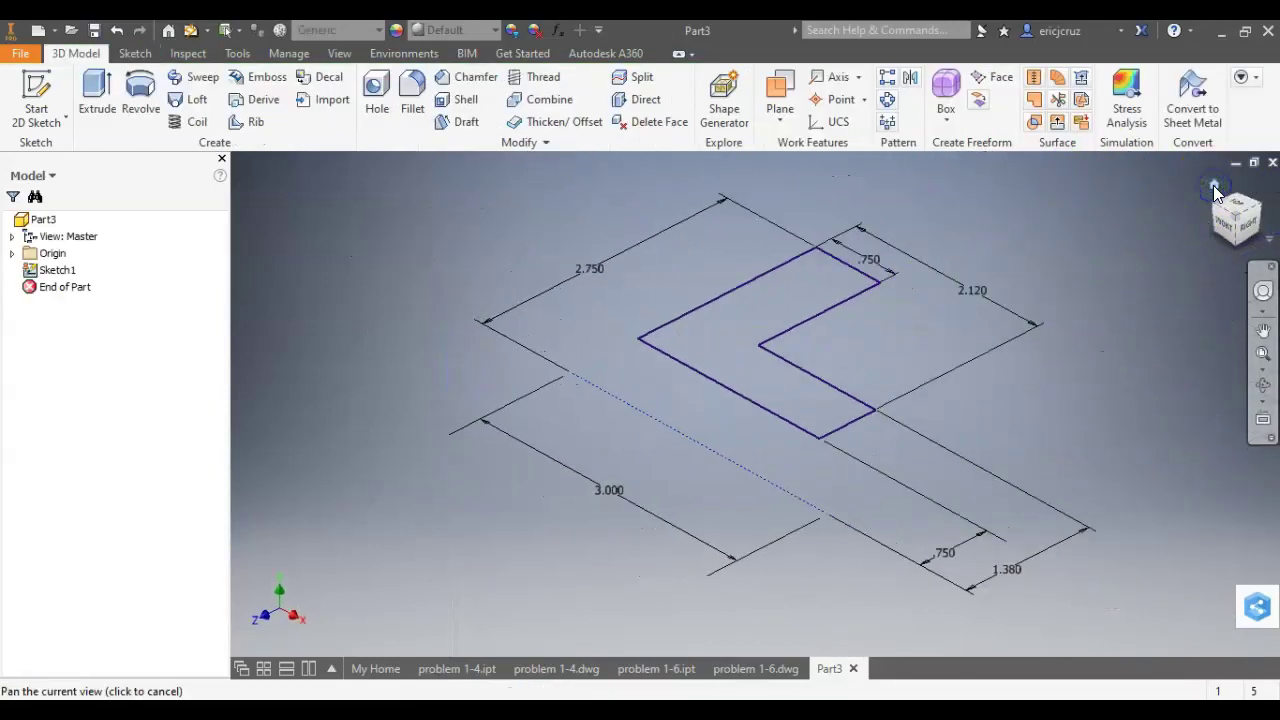
- Revolve the L-shaped profile with Full extents around the construction line
left_click(140, 100)
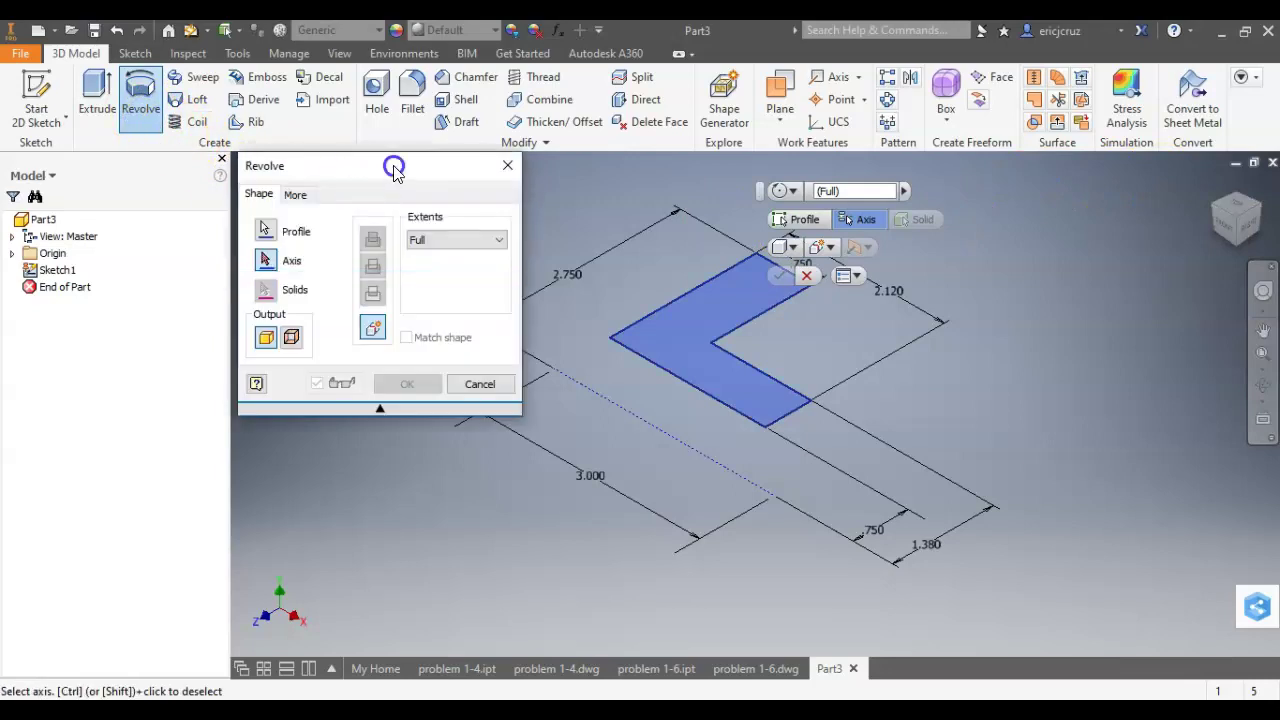
left_click_drag(391, 169, 221, 177)
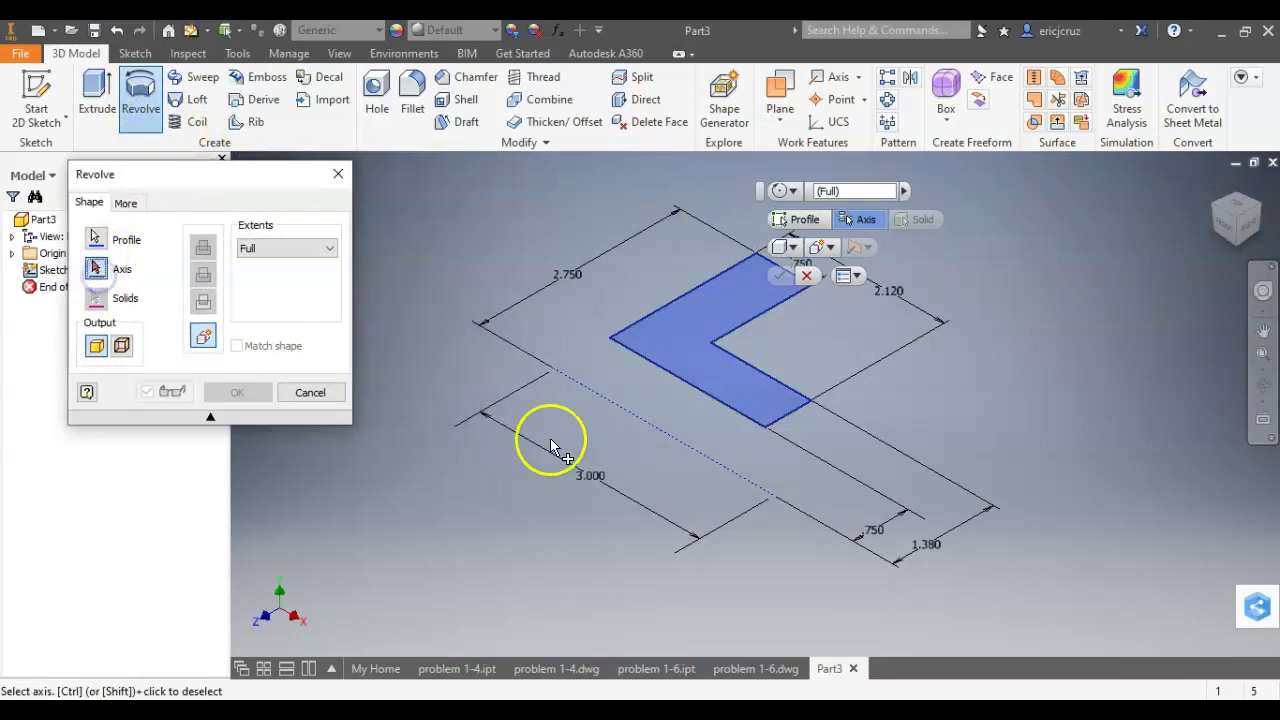
left_click(676, 441)
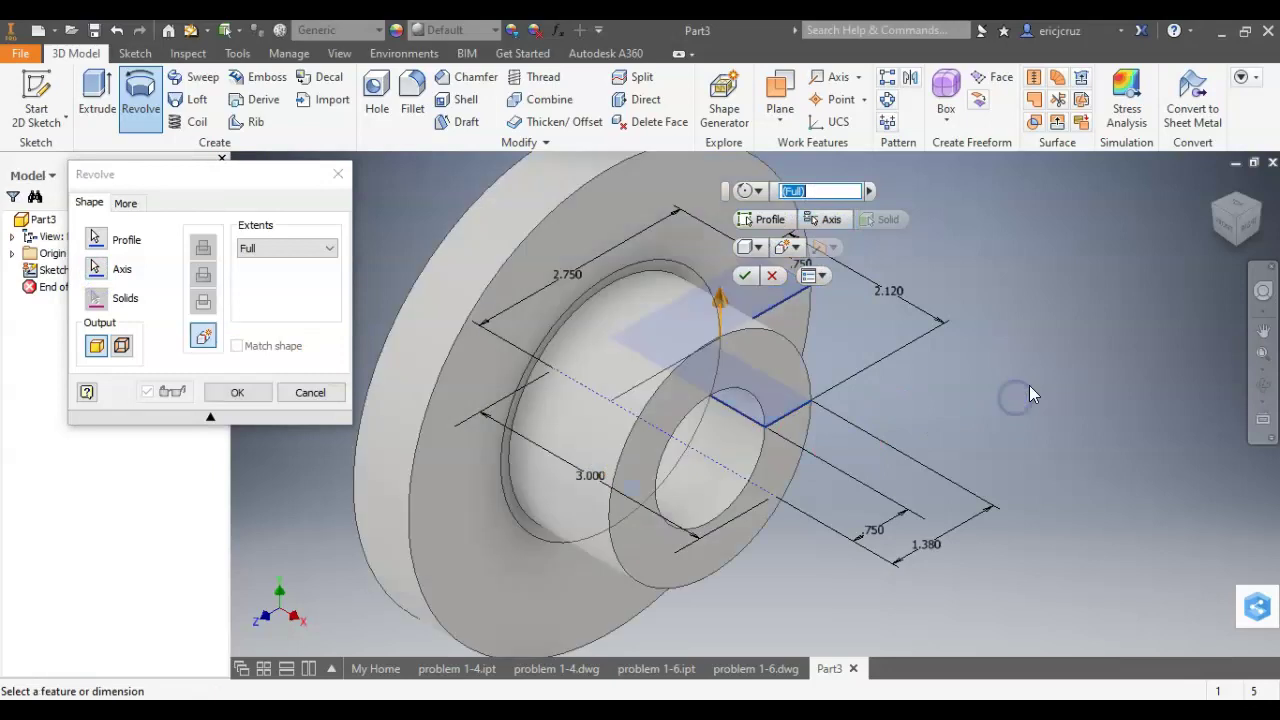
left_click(746, 276)
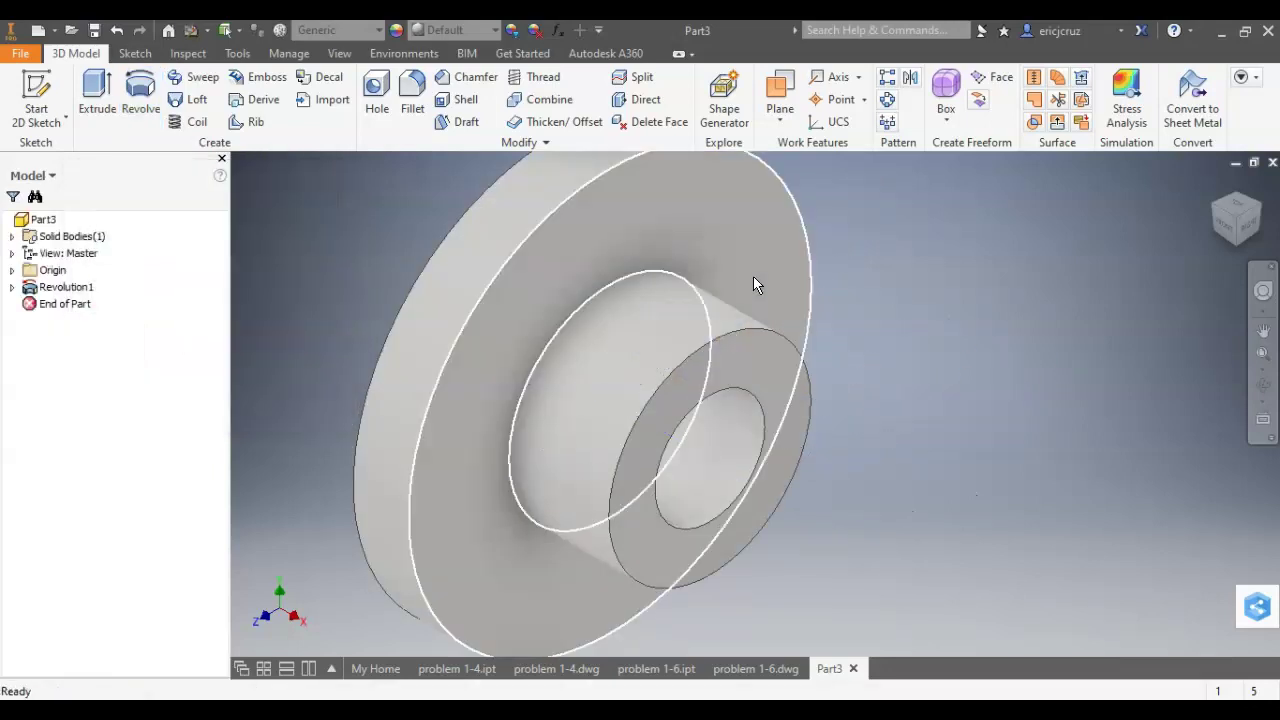
- Review the bearing figure and start a new sketch on the flange face around the hub
left_click(1221, 32)
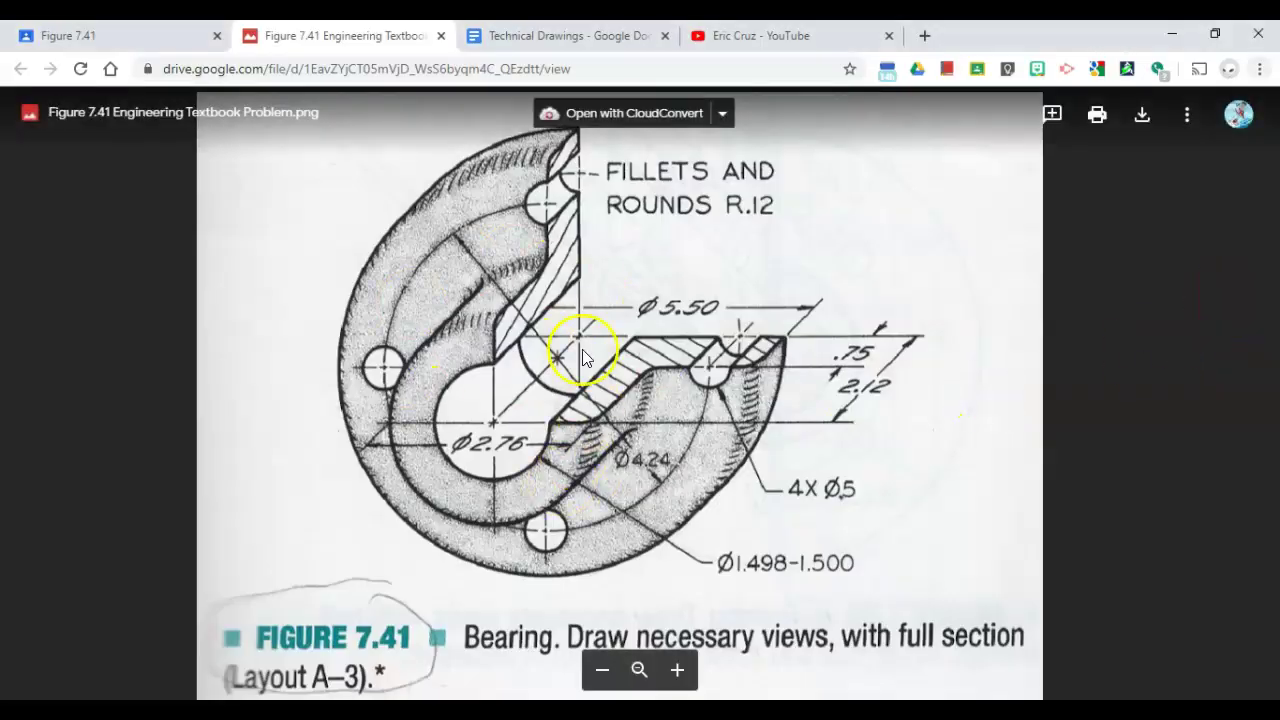
key("alt+Tab")
key("alt+Tab")
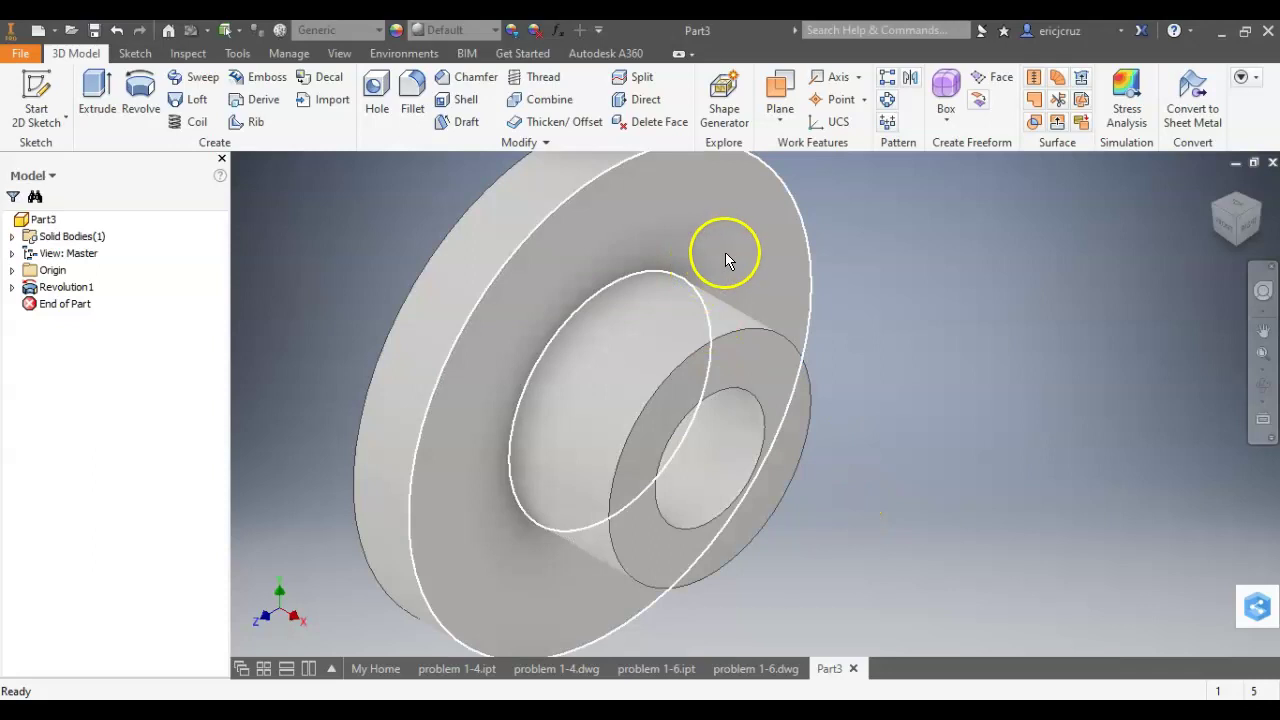
left_click(725, 257)
left_click(1247, 223)
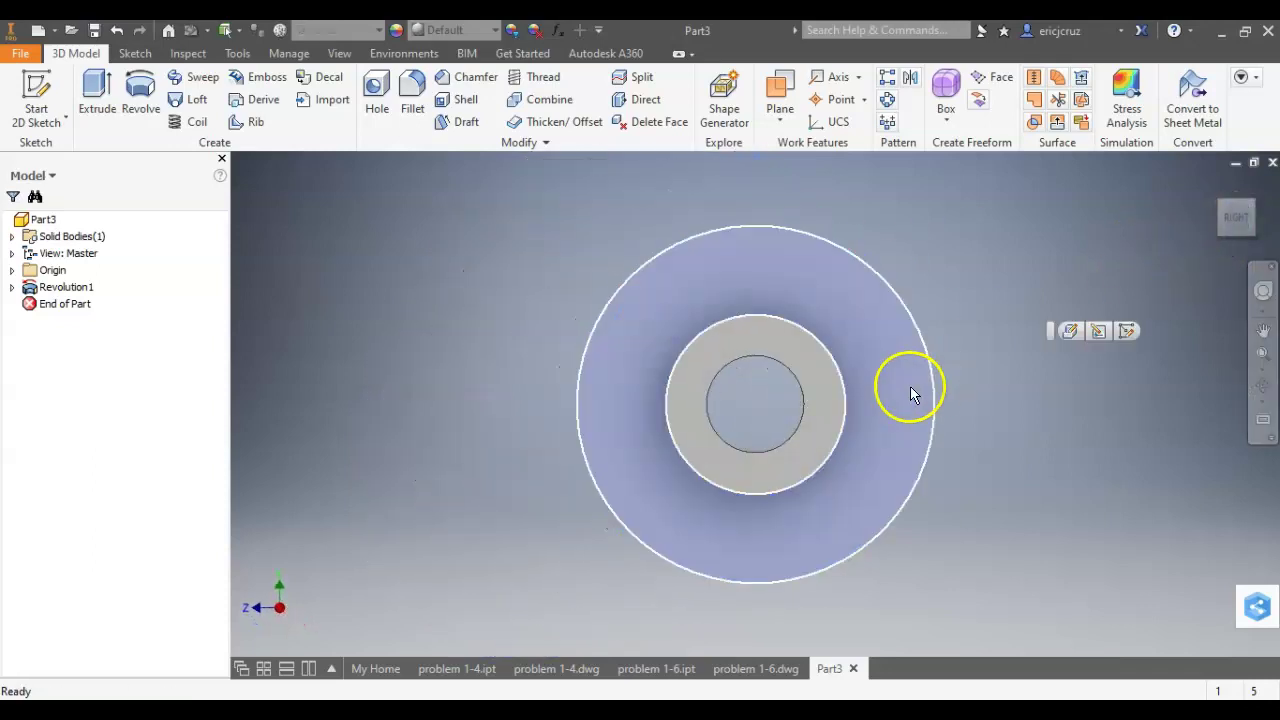
right_click(911, 386)
left_click(905, 442)
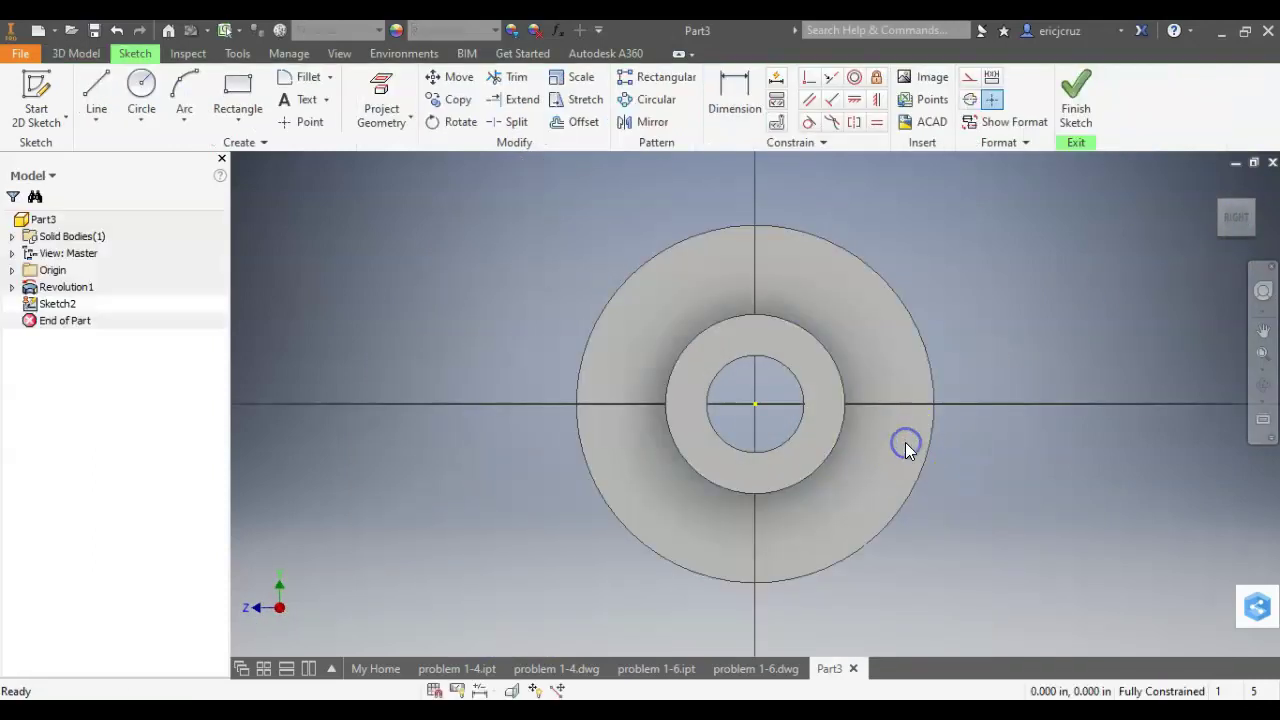
- Using the bearing figure's bolt-circle diameter, draw a 4.24 in diameter circle centred on the sketch origin
key("alt+Tab")
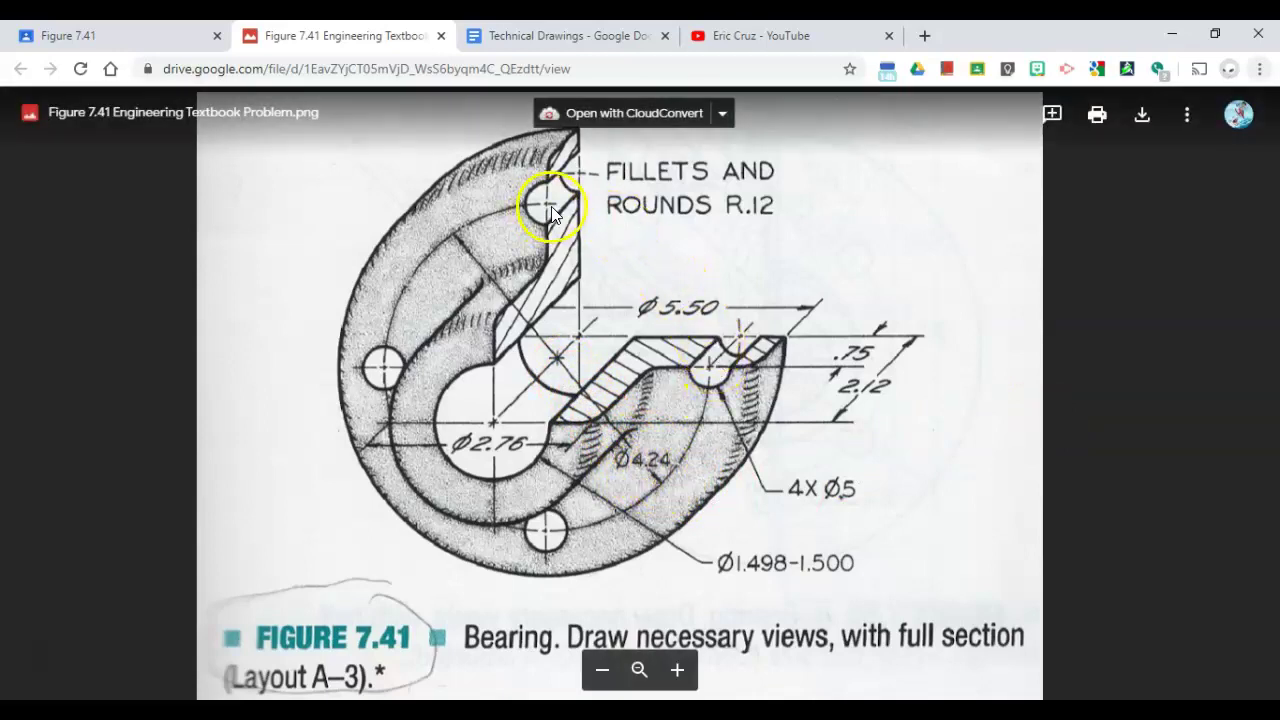
left_click_drag(717, 317, 719, 395)
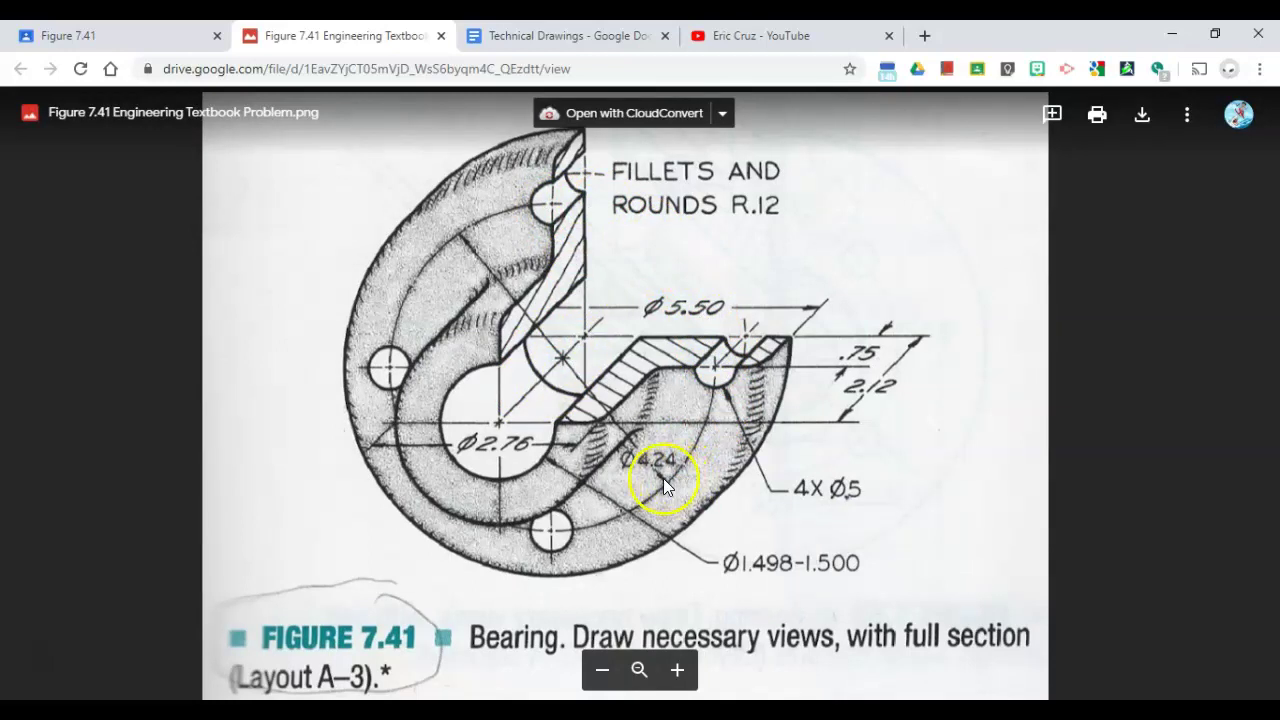
scroll(664, 470, "up", 5, "ctrl")
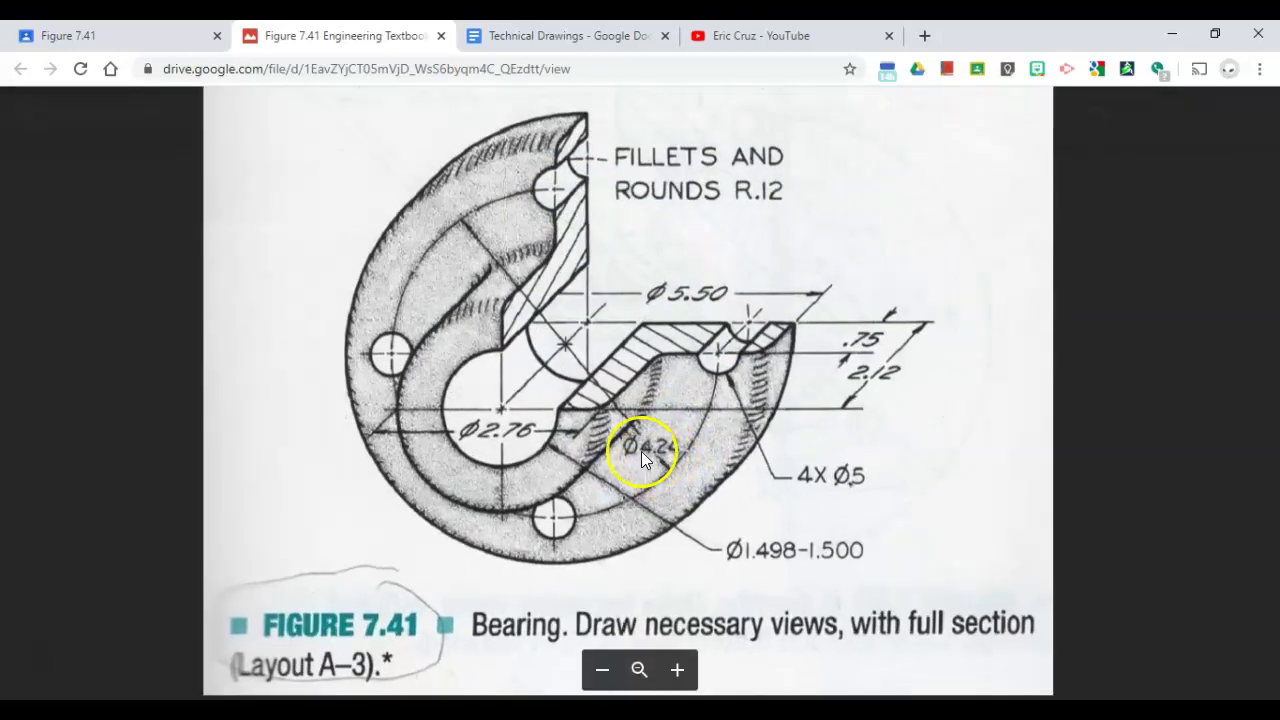
key("alt+Tab")
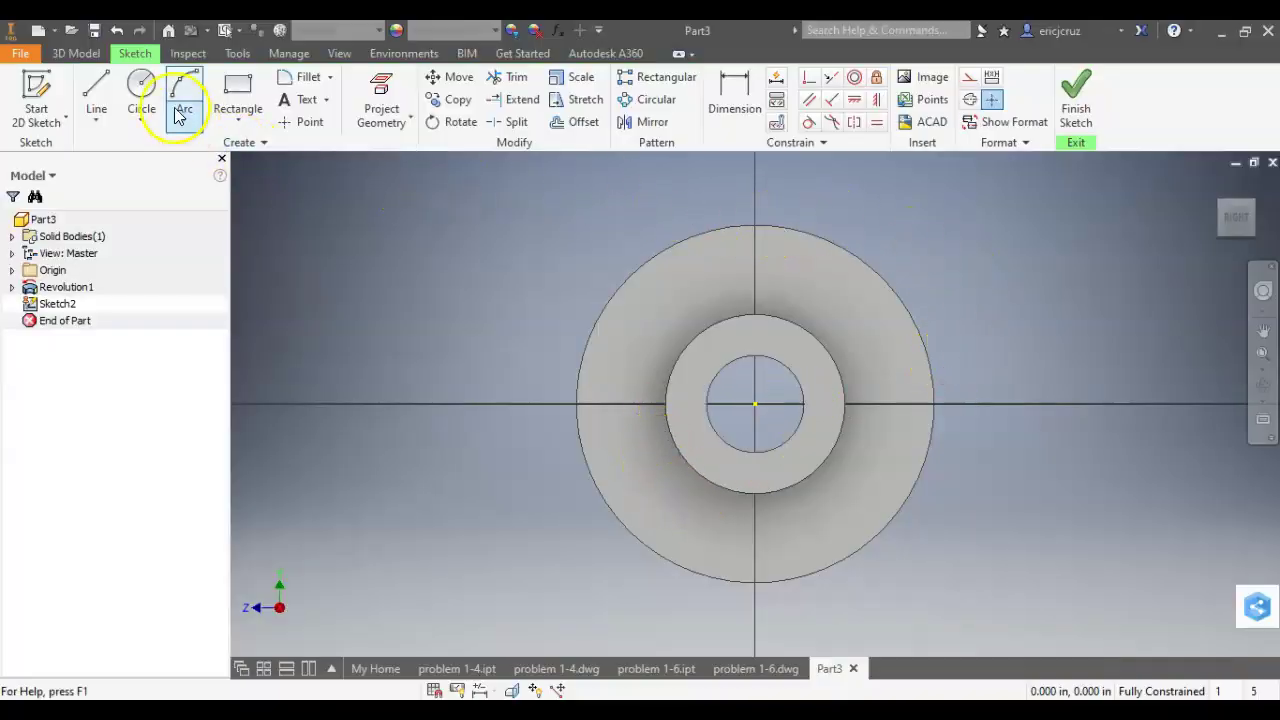
left_click(141, 88)
left_click(756, 403)
key("alt+Tab")
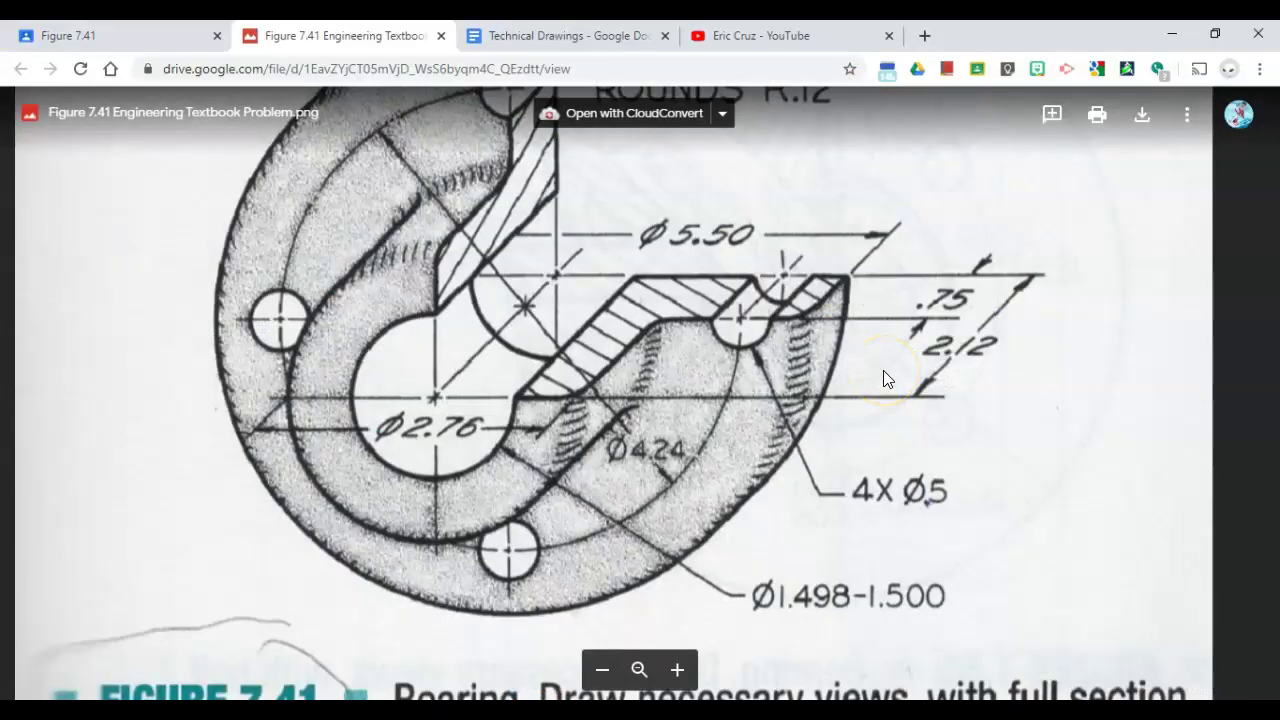
key("alt+Tab")
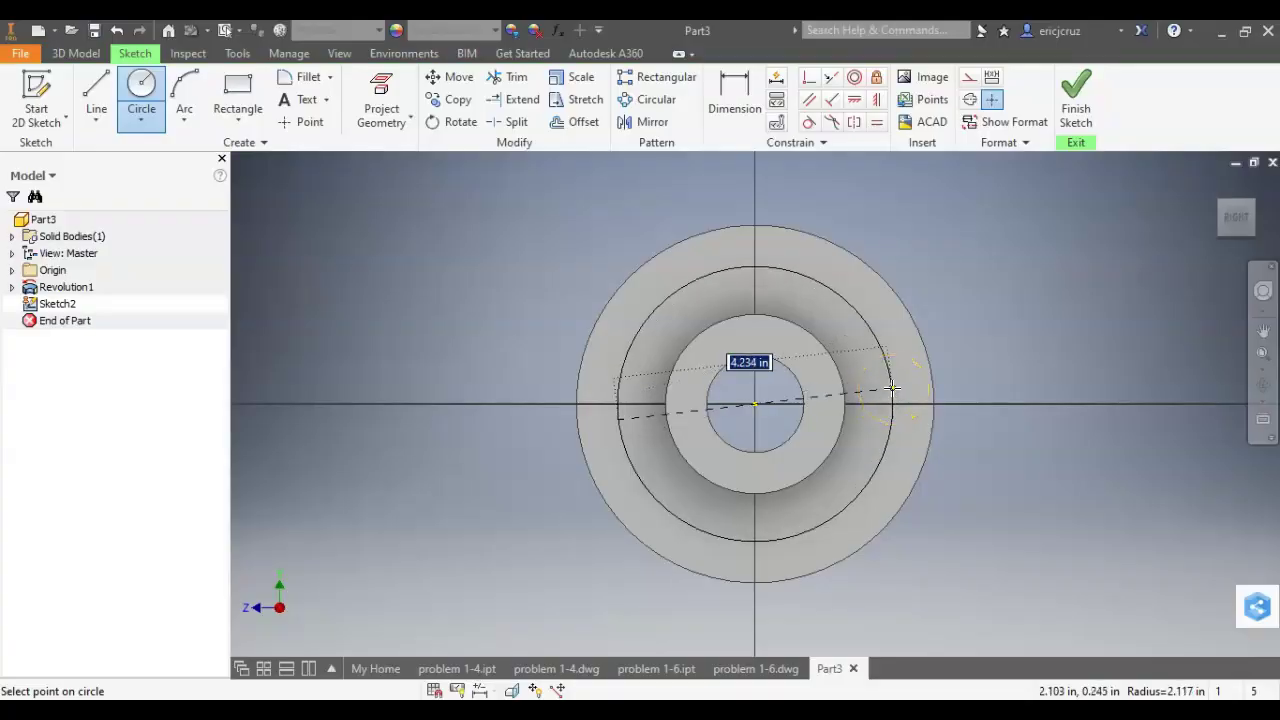
type("4.24")
key("Return")
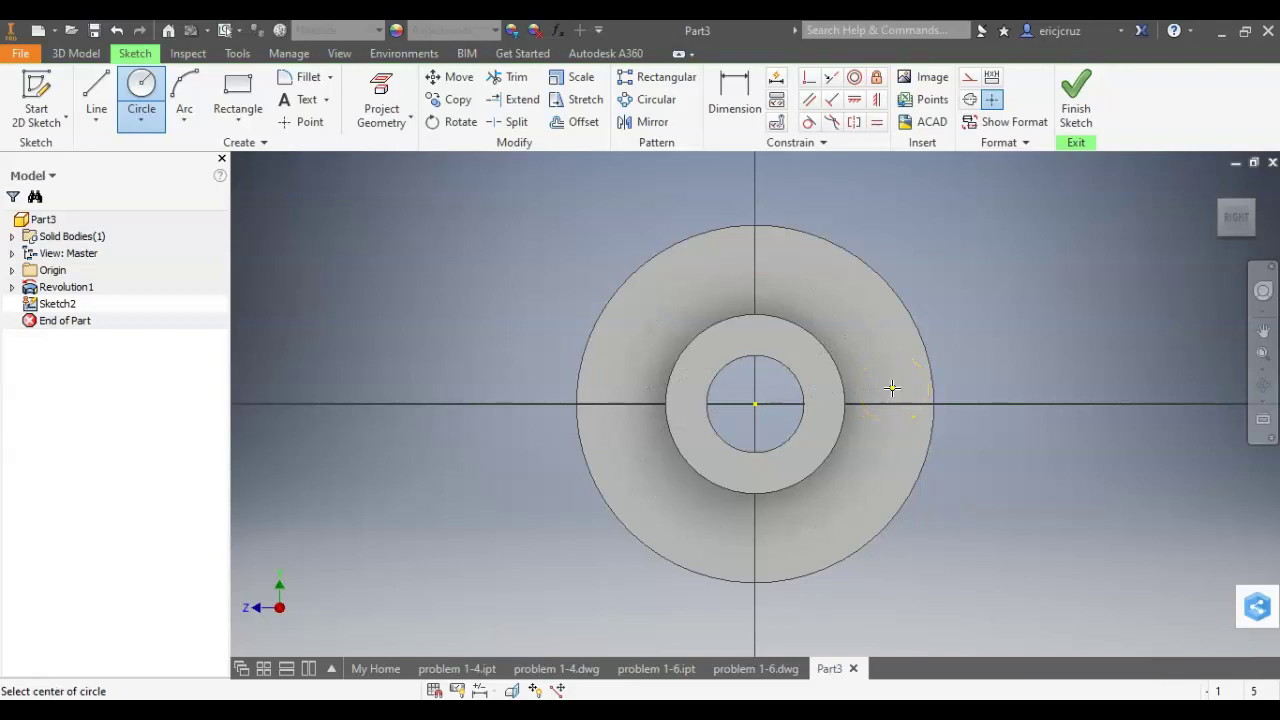
key("Escape")
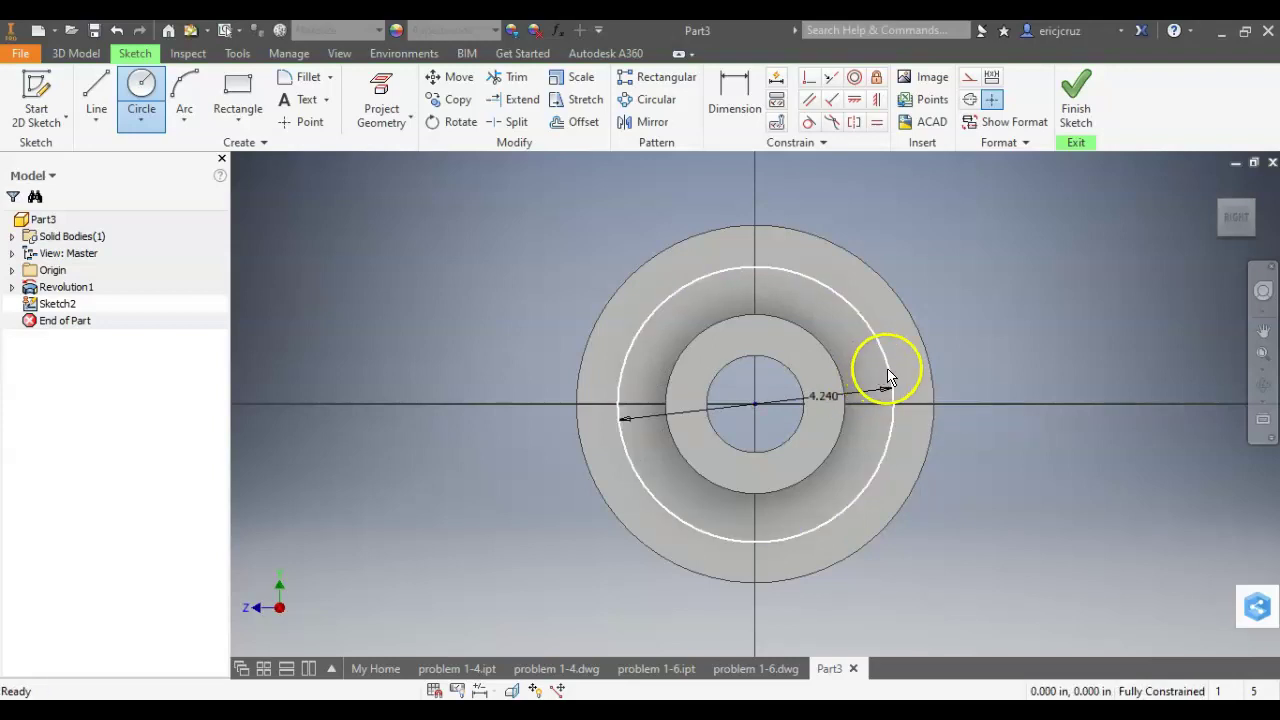
- Convert the 4.24 in bolt circle to construction geometry
right_click(890, 378)
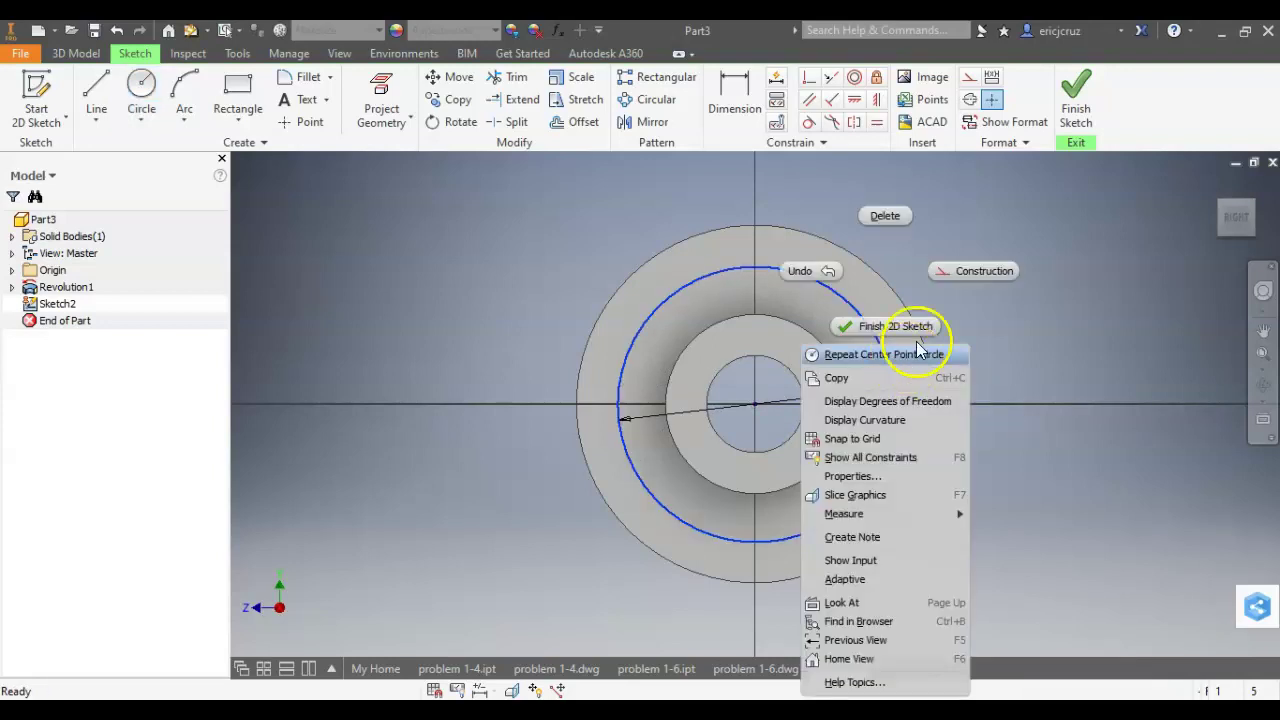
left_click(972, 272)
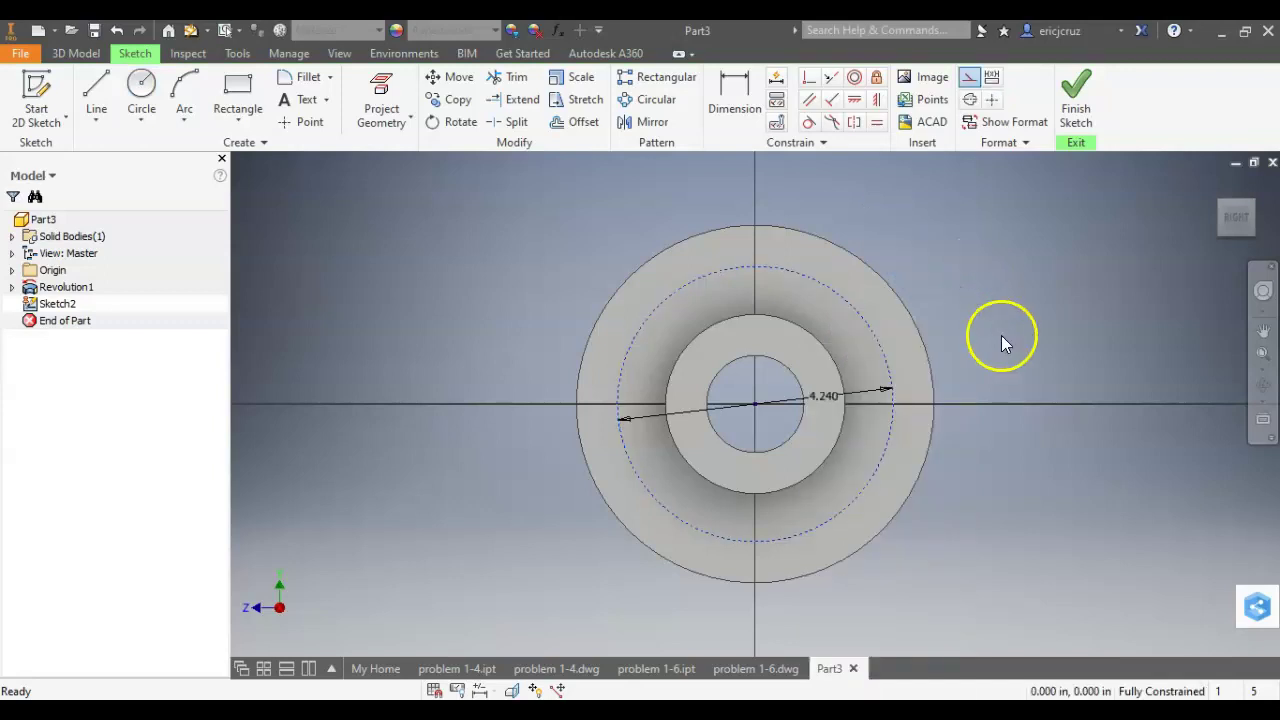
scroll(958, 404, "up", 2)
scroll(958, 404, "down", 2)
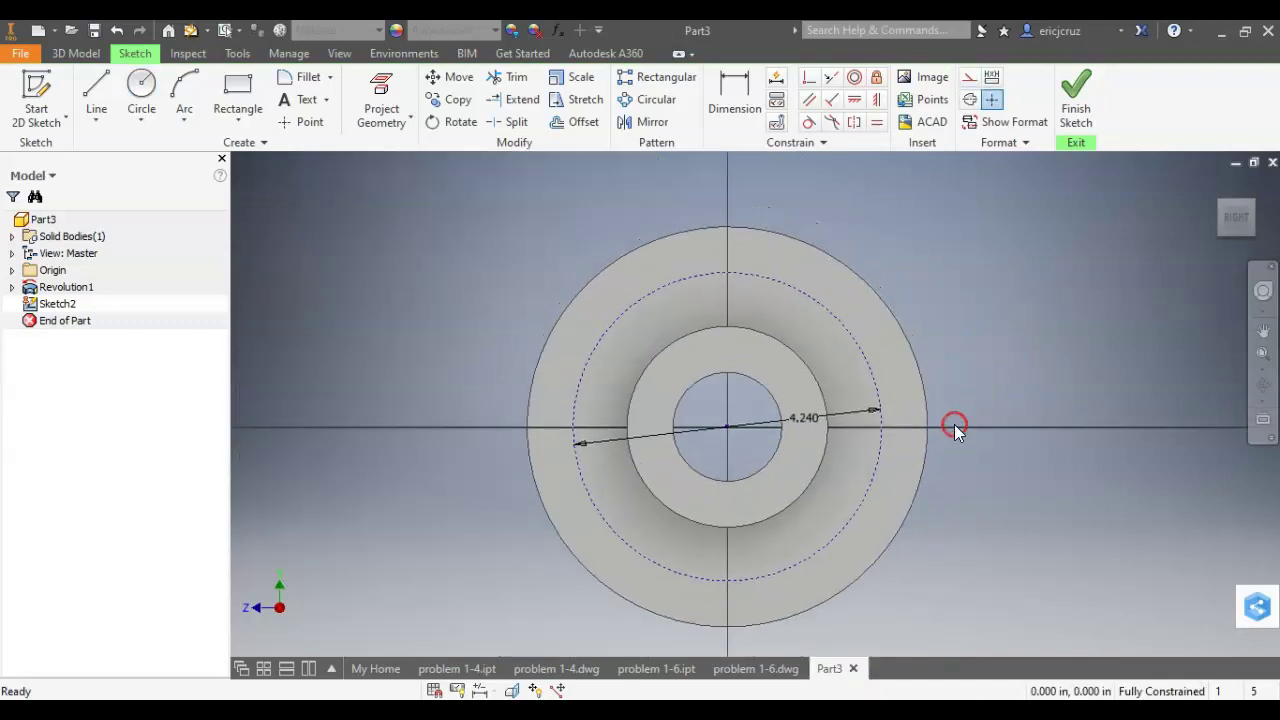
- Check the hole layout in the bearing figure, place points at the bolt circle's four quadrants and finish the sketch
key("alt+Tab")
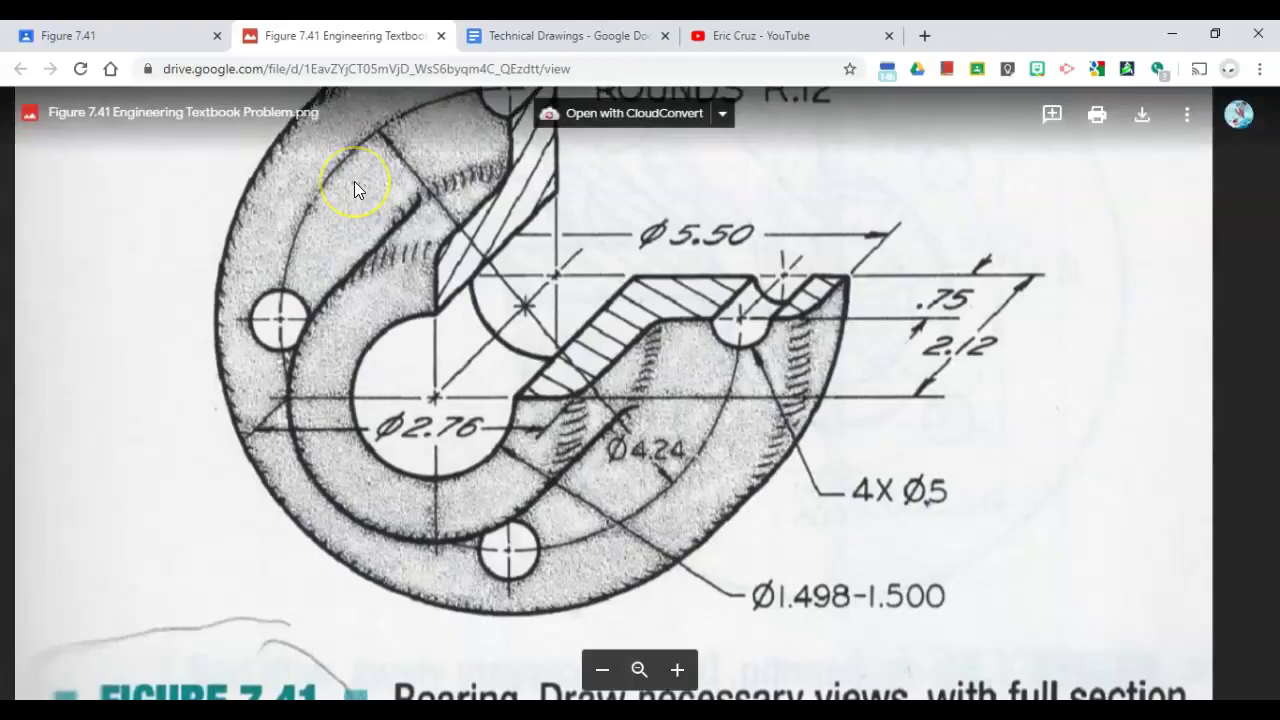
key("alt+Tab")
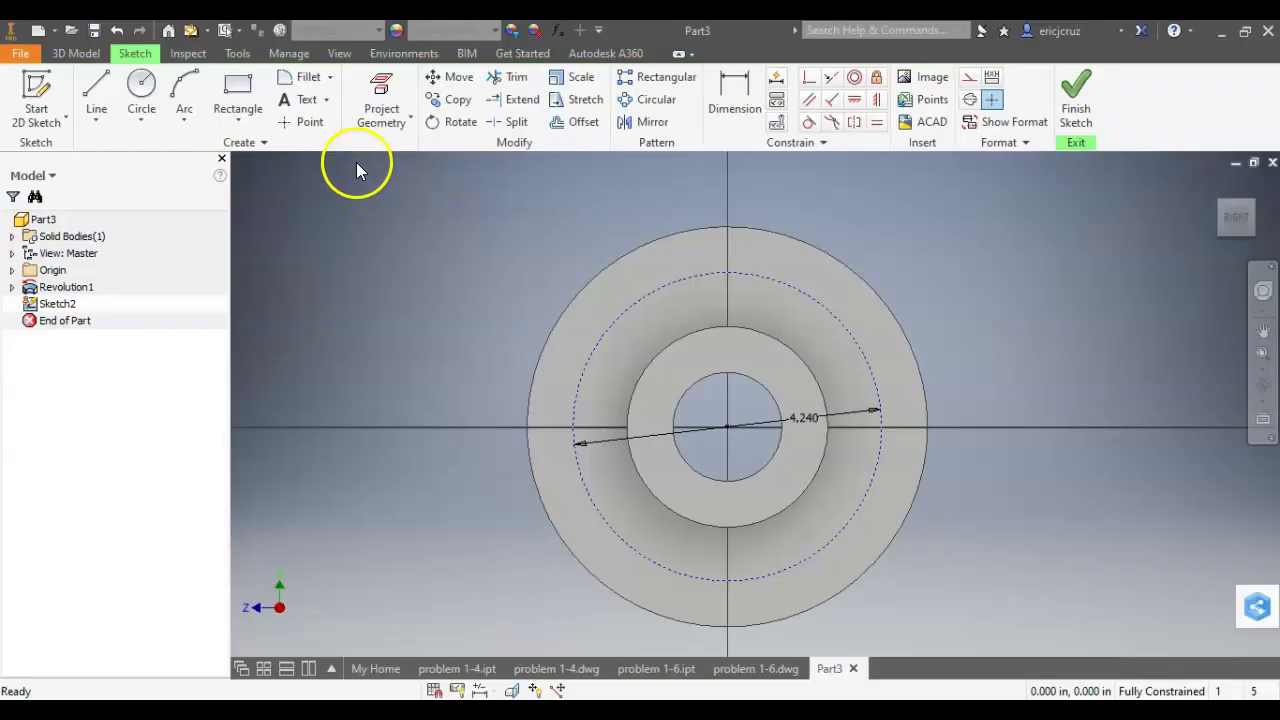
left_click(310, 122)
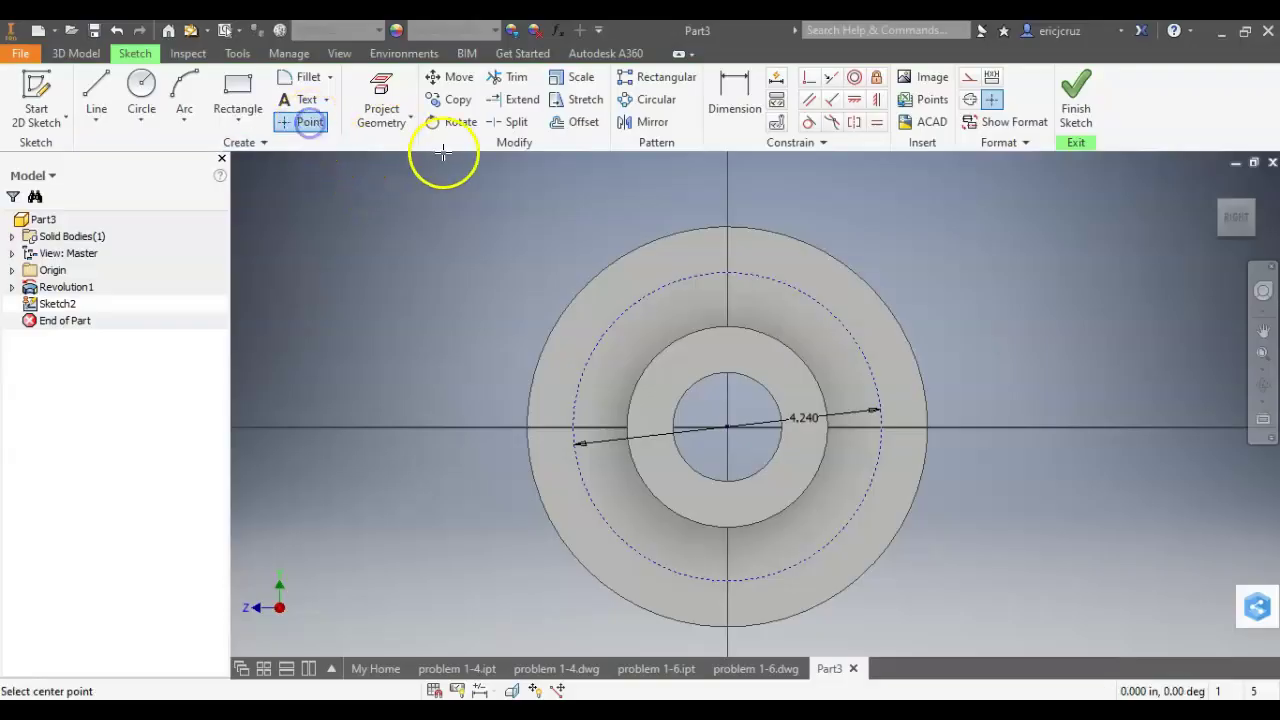
left_click(730, 275)
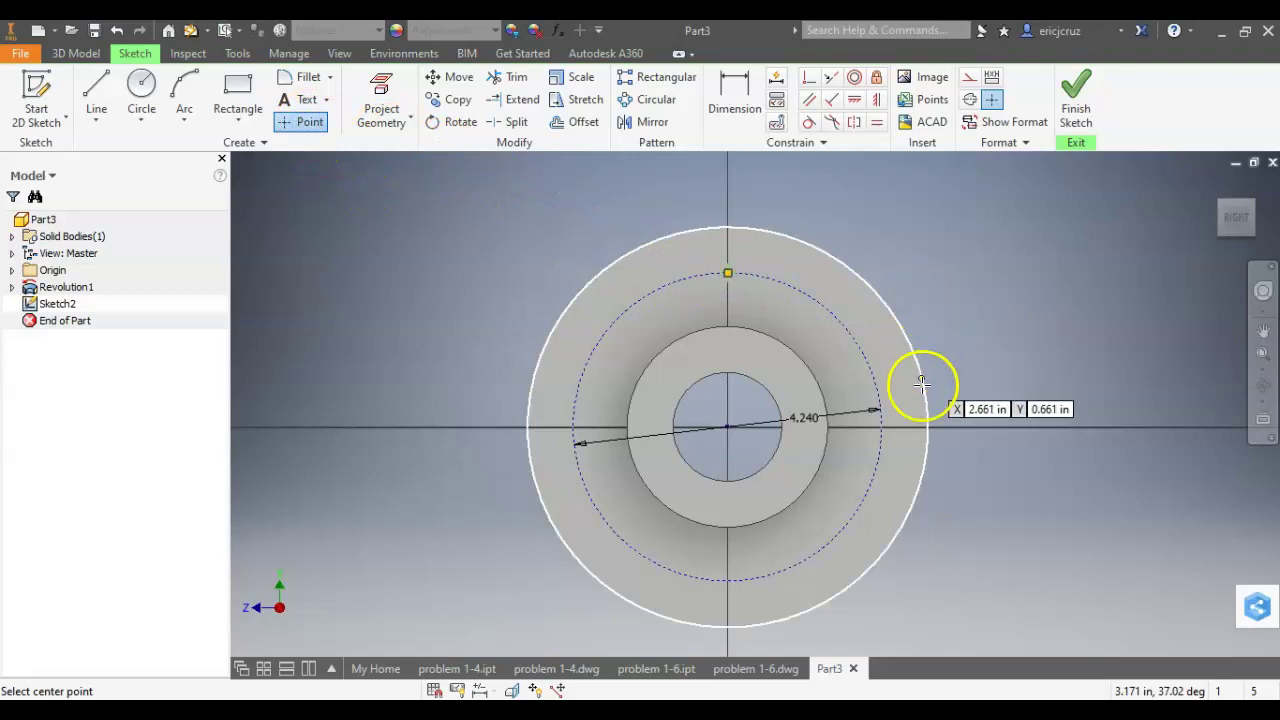
left_click(881, 427)
left_click(727, 581)
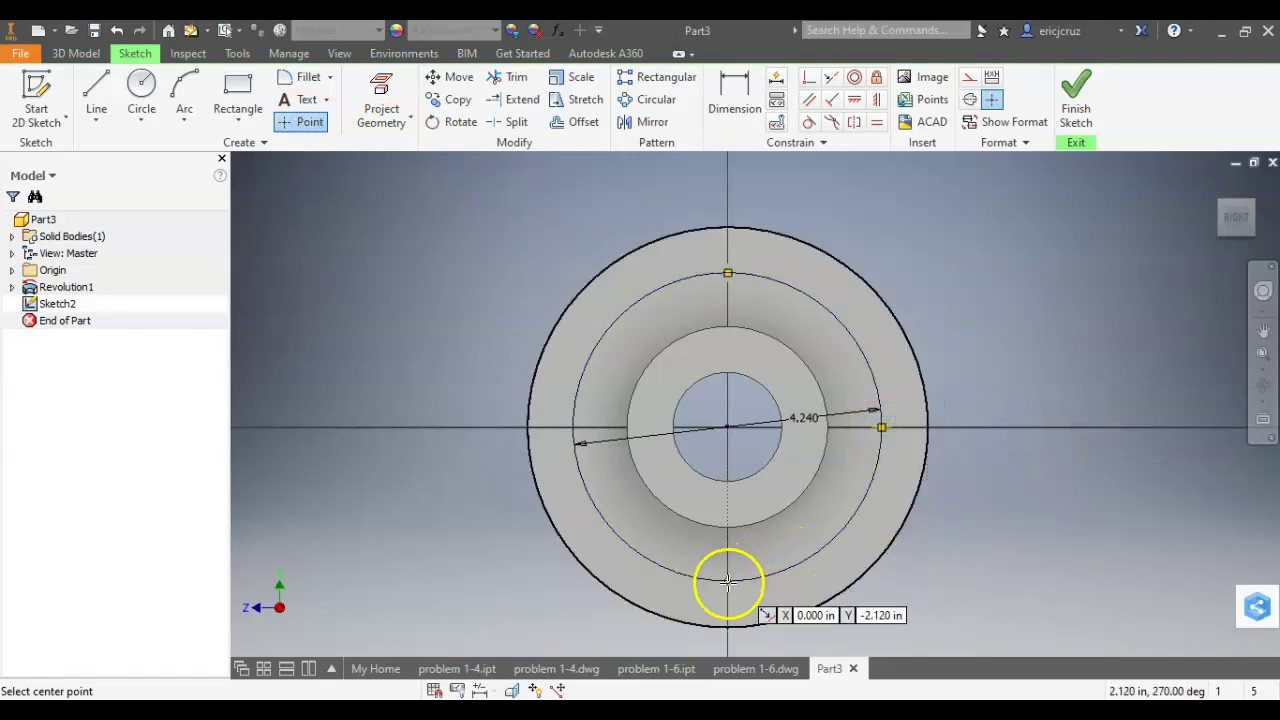
left_click(573, 427)
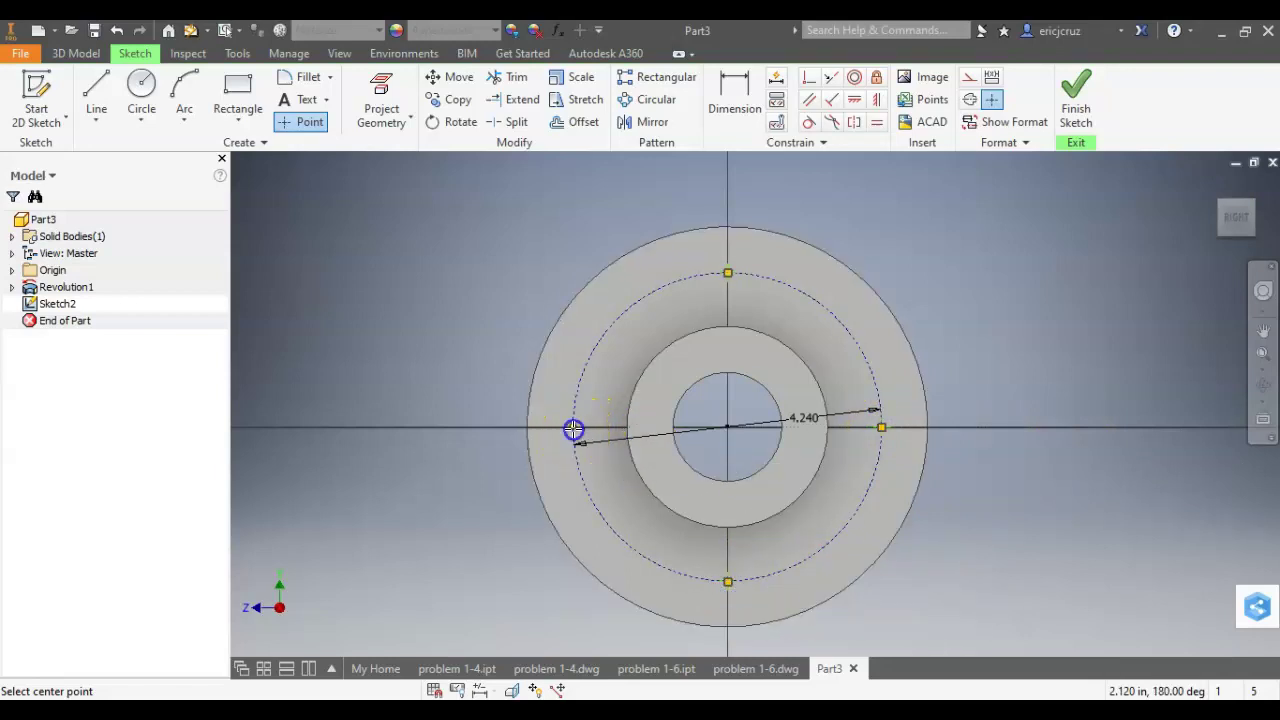
left_click(1082, 110)
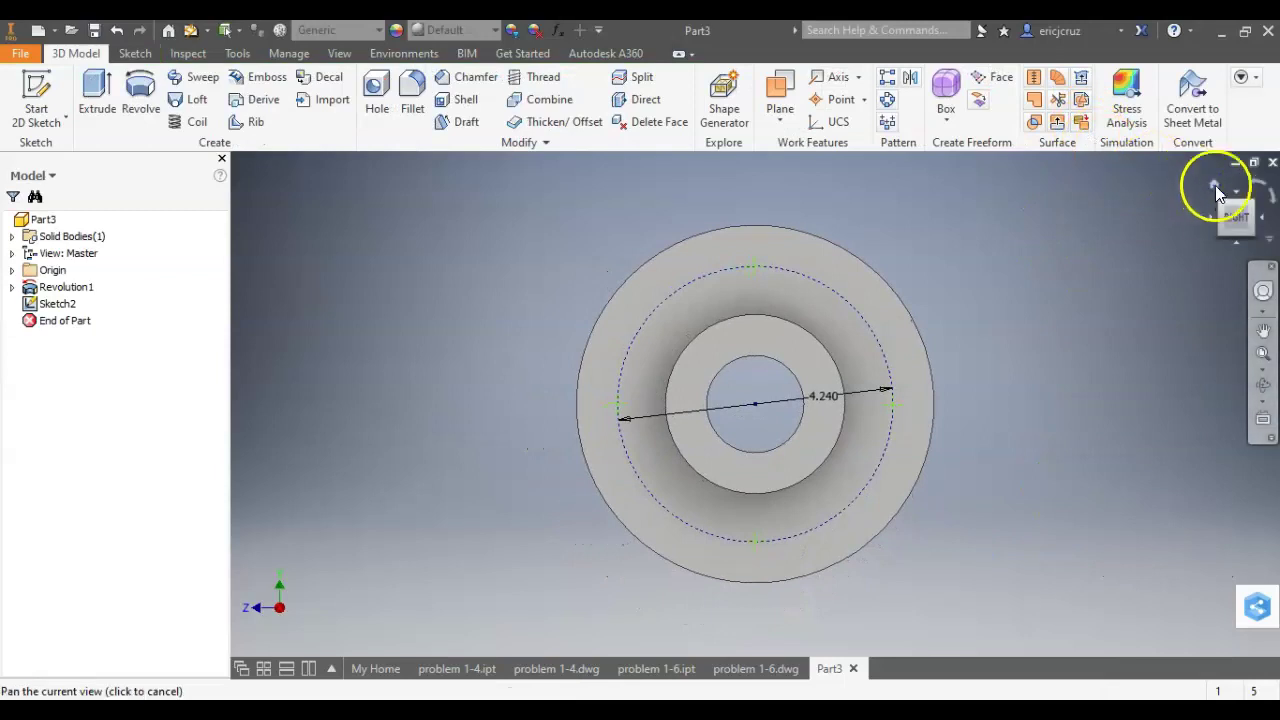
left_click(1215, 184)
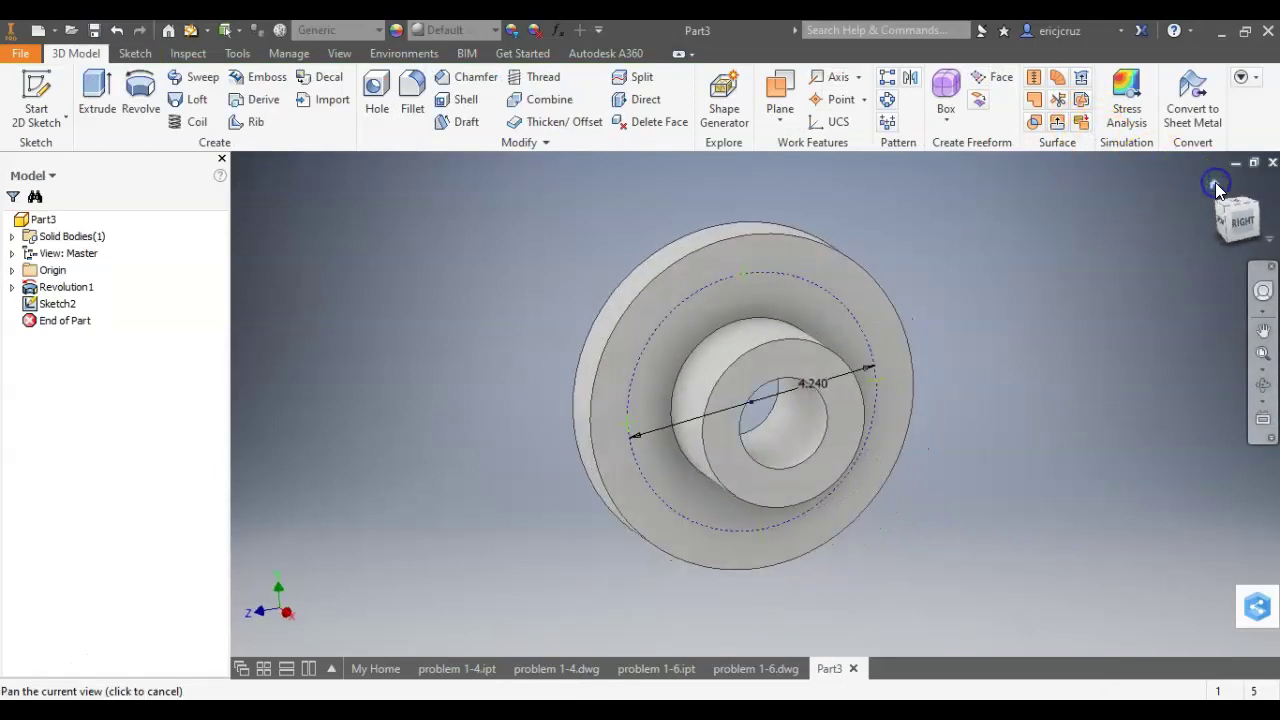
- Cut simple 0.5 in diameter holes through all at the four sketch points, using the bearing figure's hole size
left_click(380, 96)
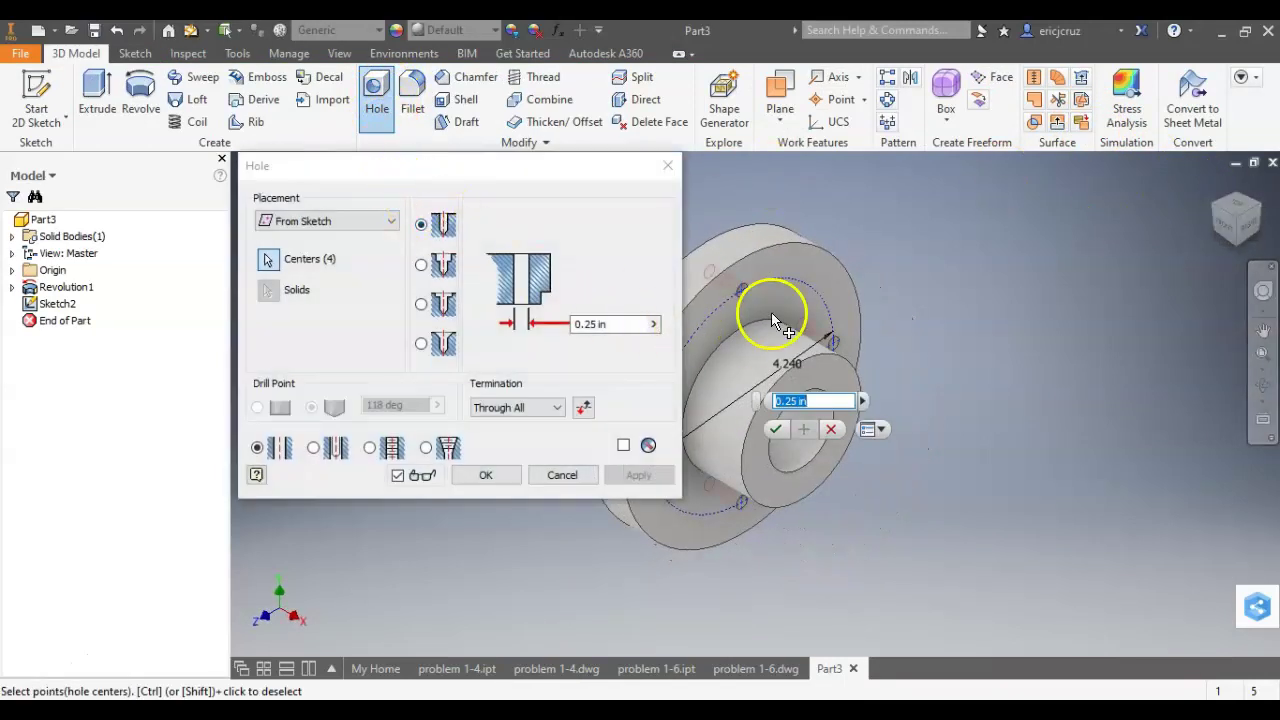
left_click_drag(529, 177, 369, 177)
key("alt+Tab")
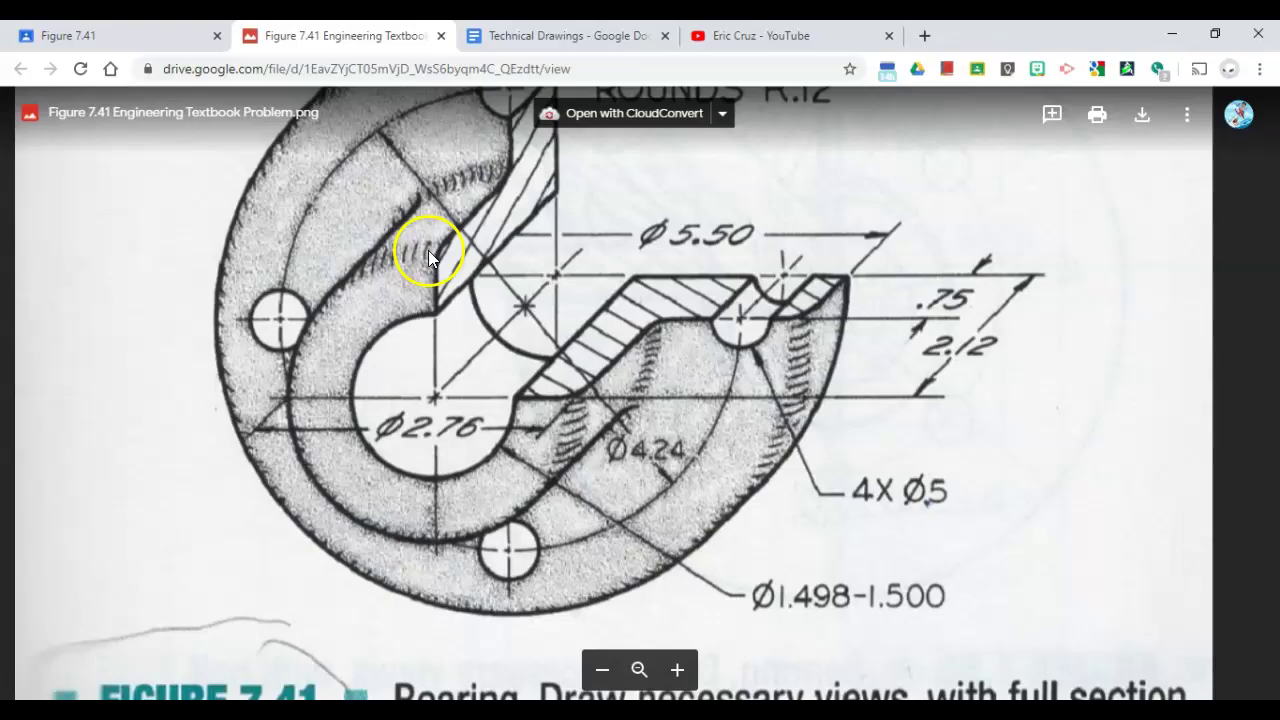
key("alt+Tab")
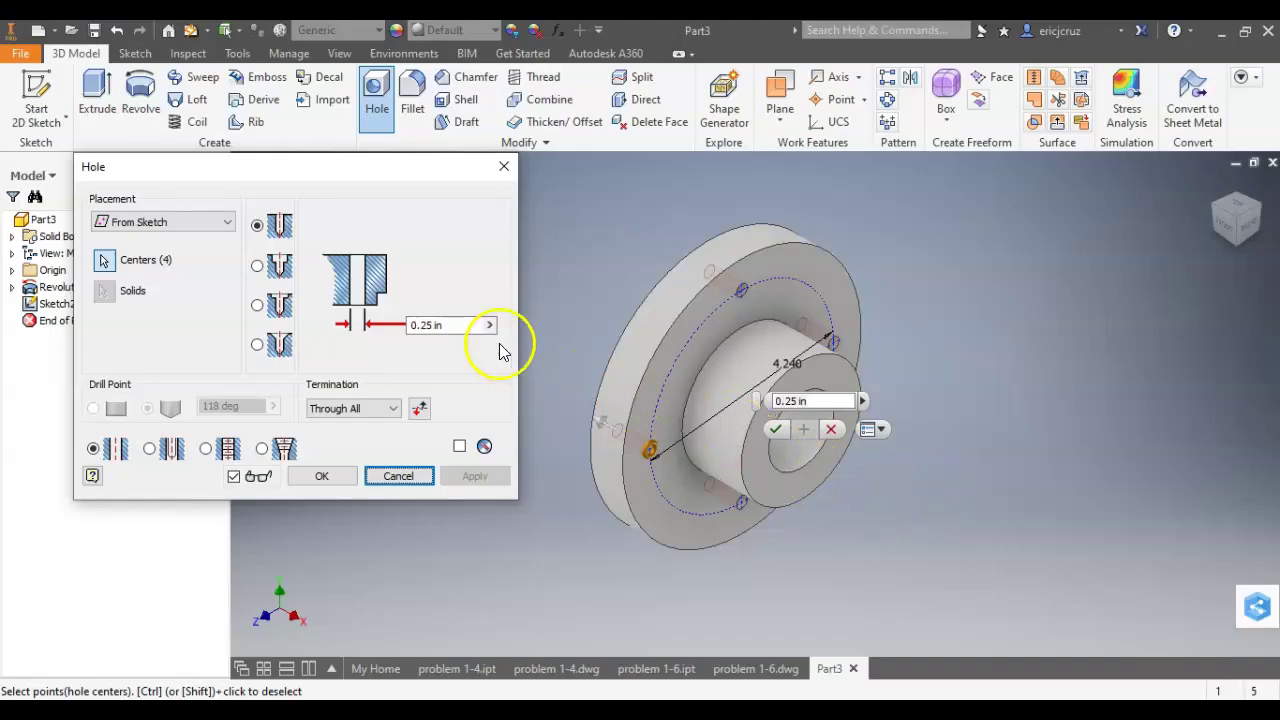
double_click(438, 325)
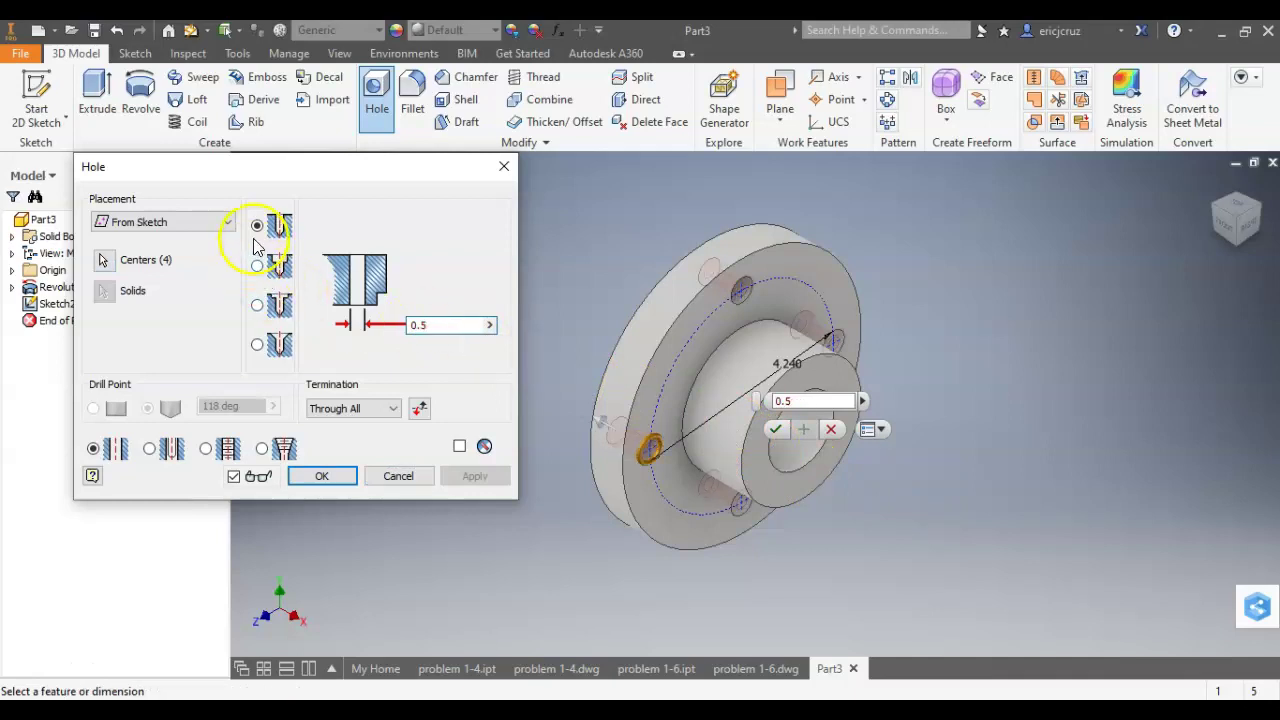
left_click(321, 476)
left_click(1245, 222)
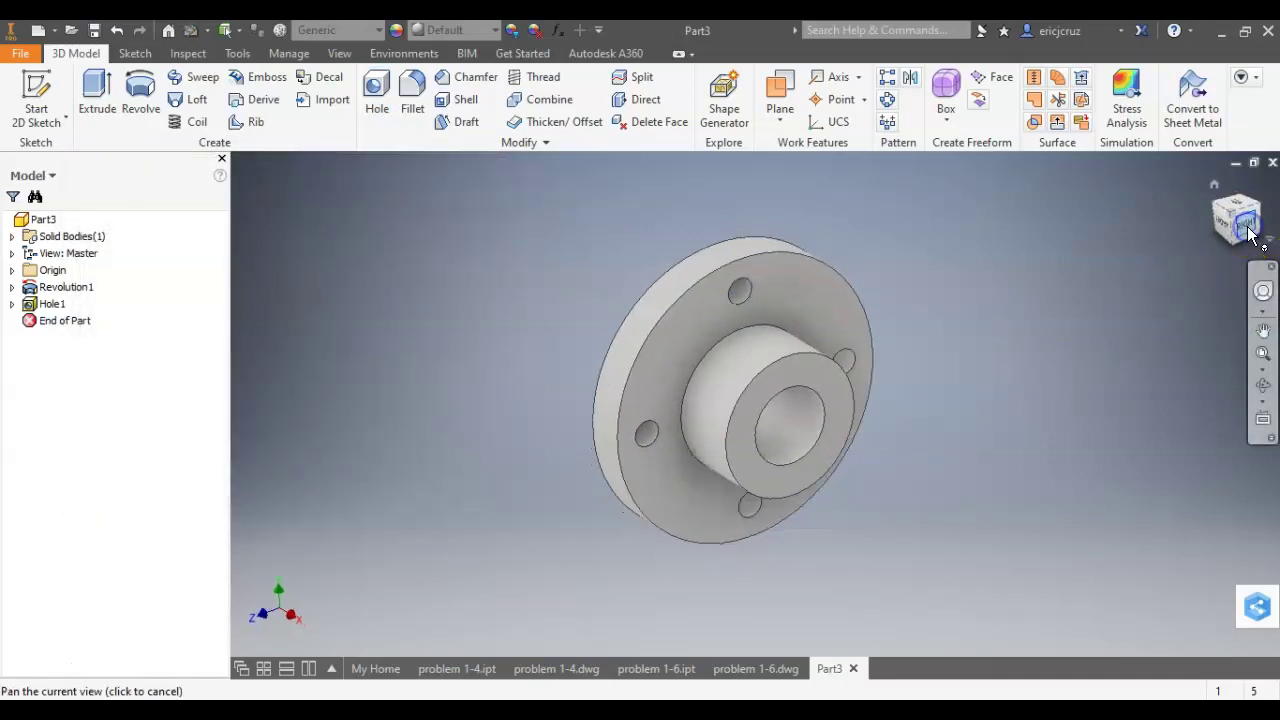
left_click(1216, 190)
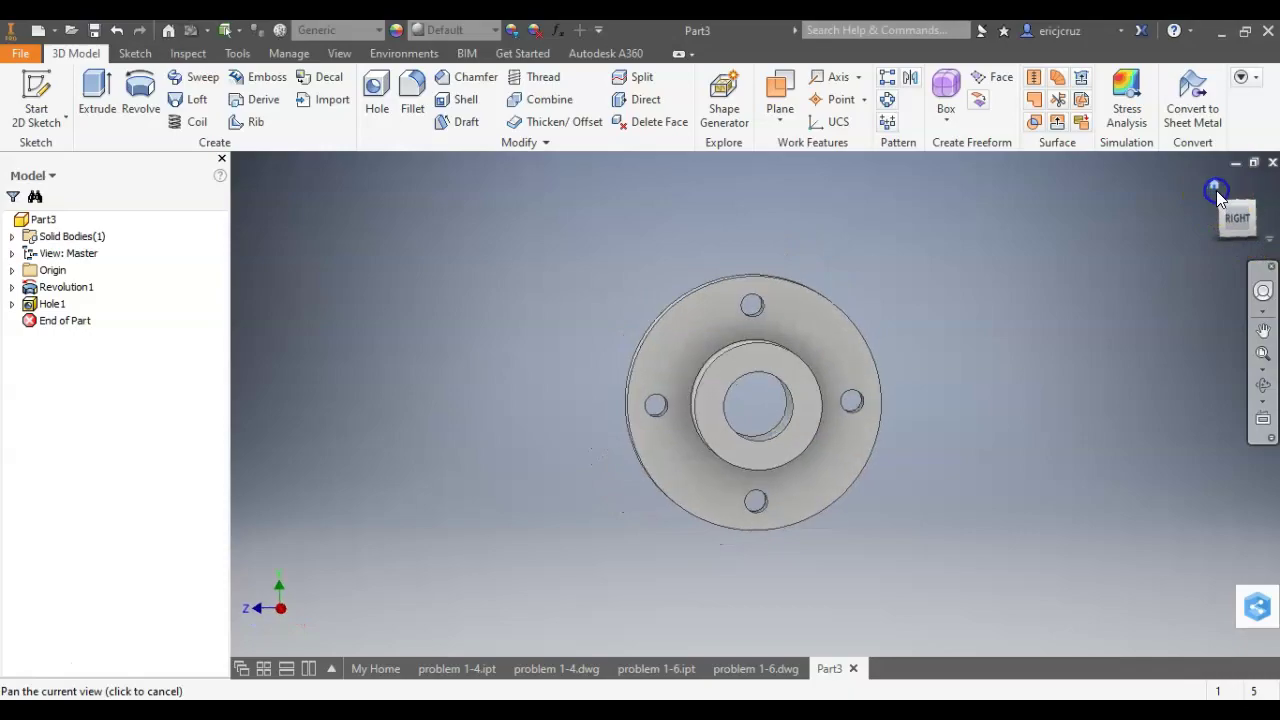
- Review the full bearing figure for its fillets and rounds note and compare it with the model
key("alt+Tab")
scroll(791, 291, "down", 3)
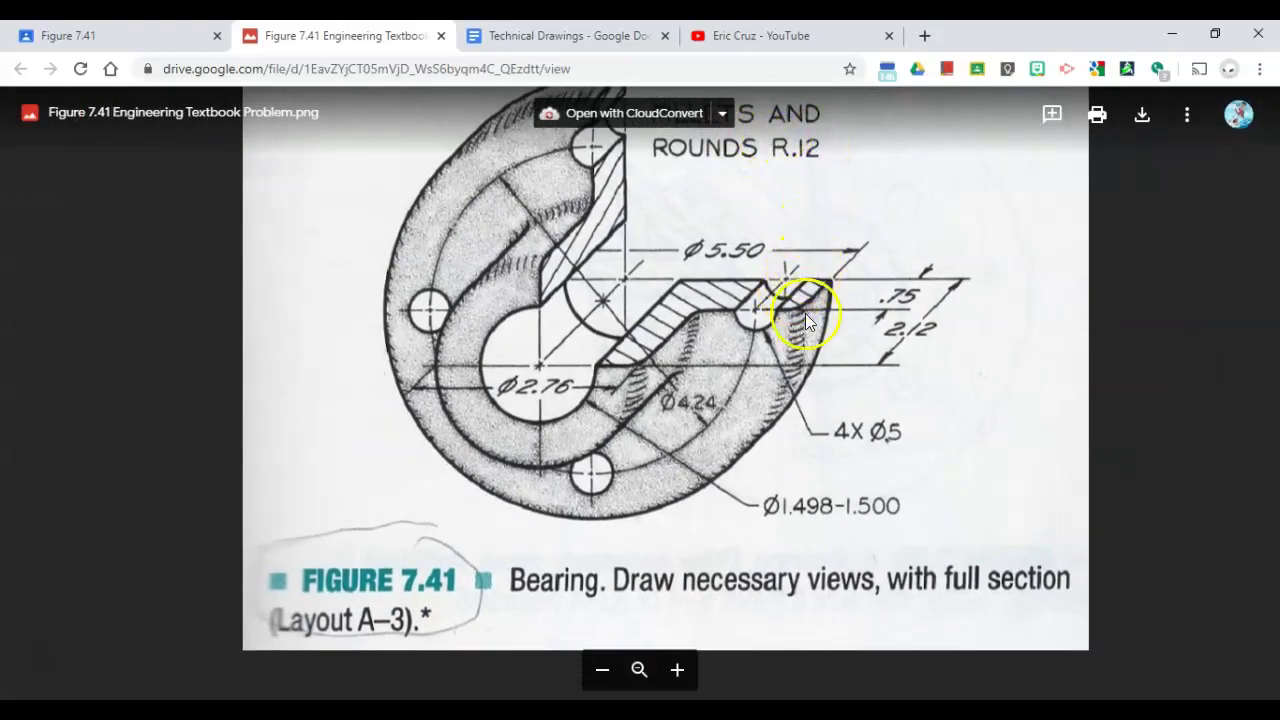
scroll(869, 330, "down", 3)
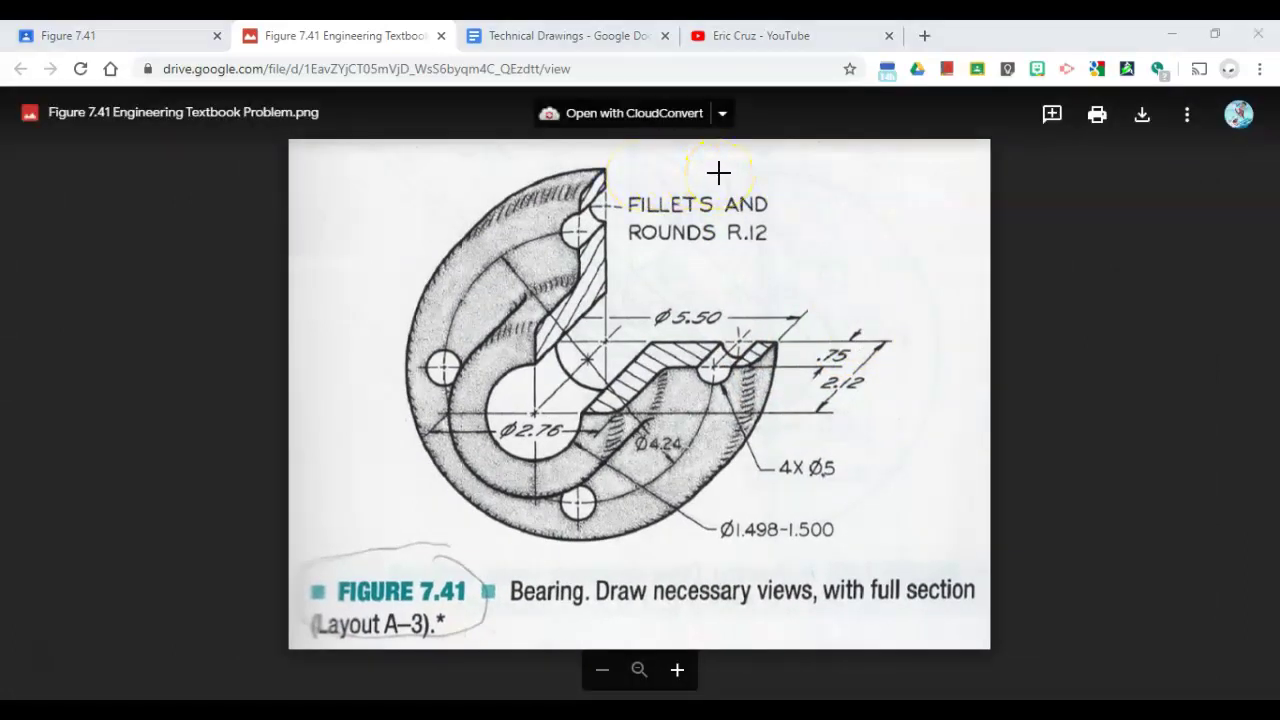
key("alt+Tab")
key("alt+Tab")
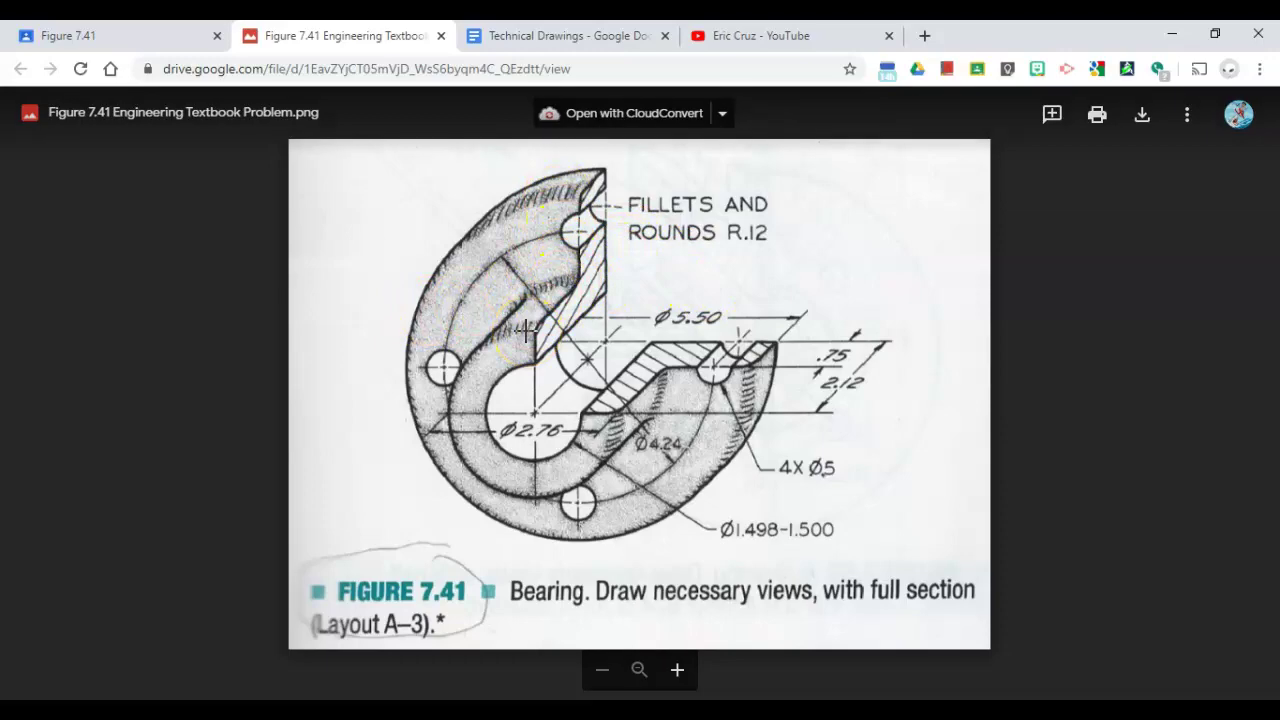
key("alt+Tab")
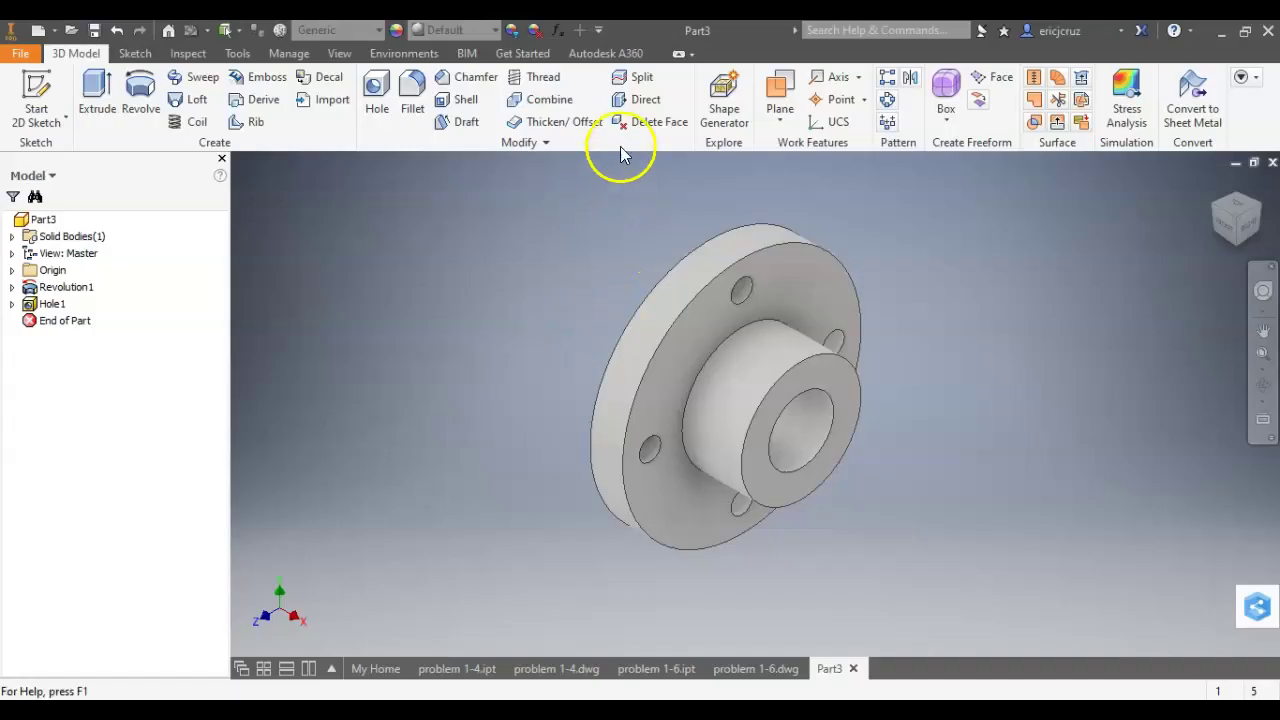
- Apply 0.12 in radius fillets to the flange's hub-side outer edge, the hub's base edge and the hub's outer end edge
left_click(420, 105)
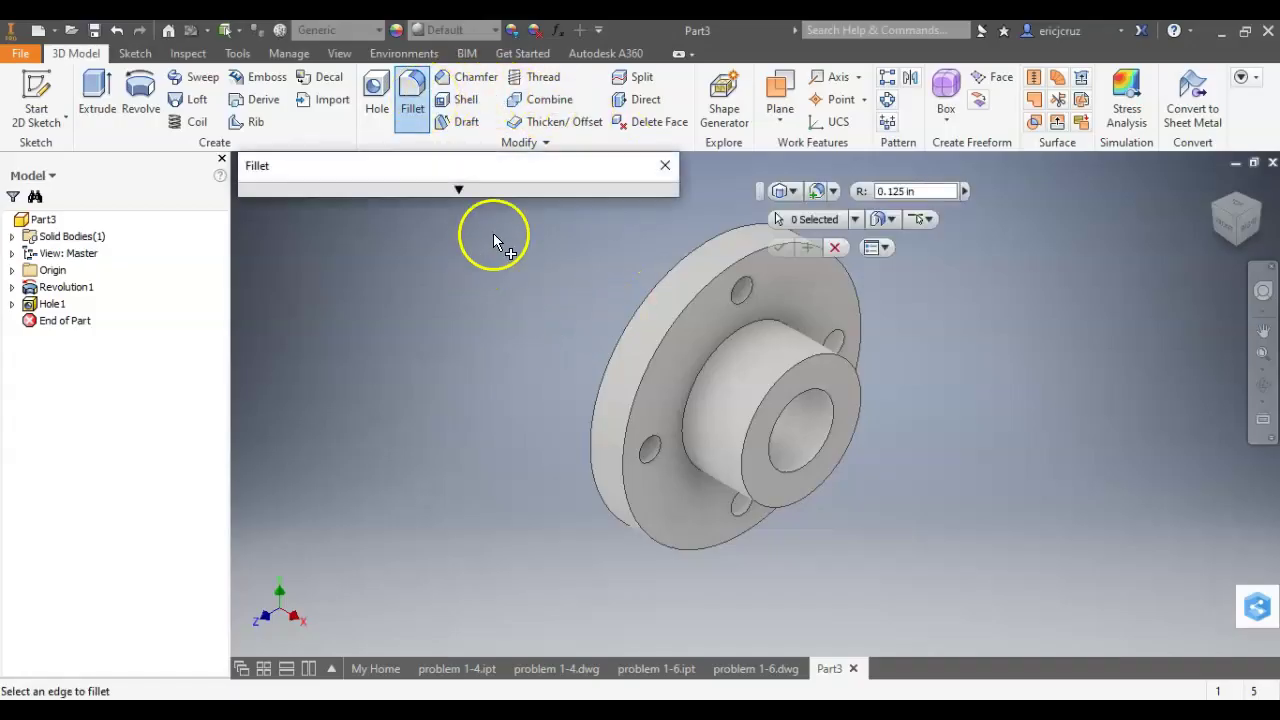
left_click(498, 195)
left_click_drag(503, 170, 323, 170)
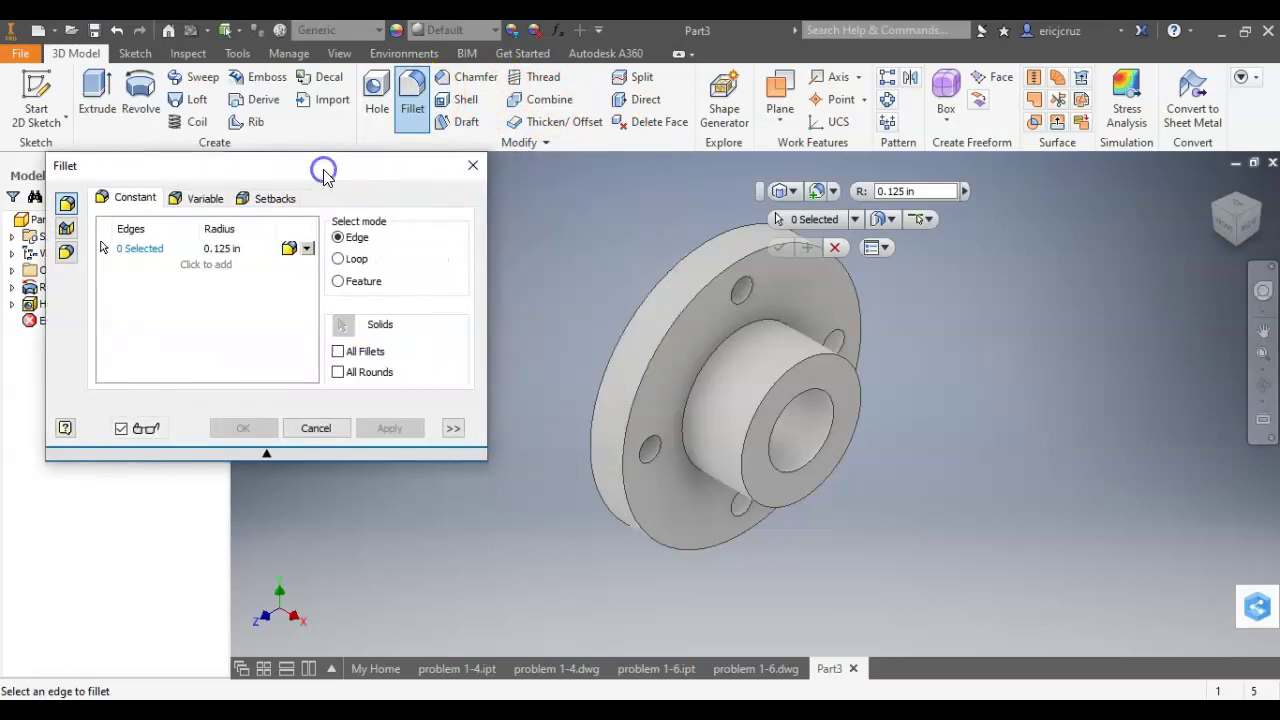
key("alt+Tab")
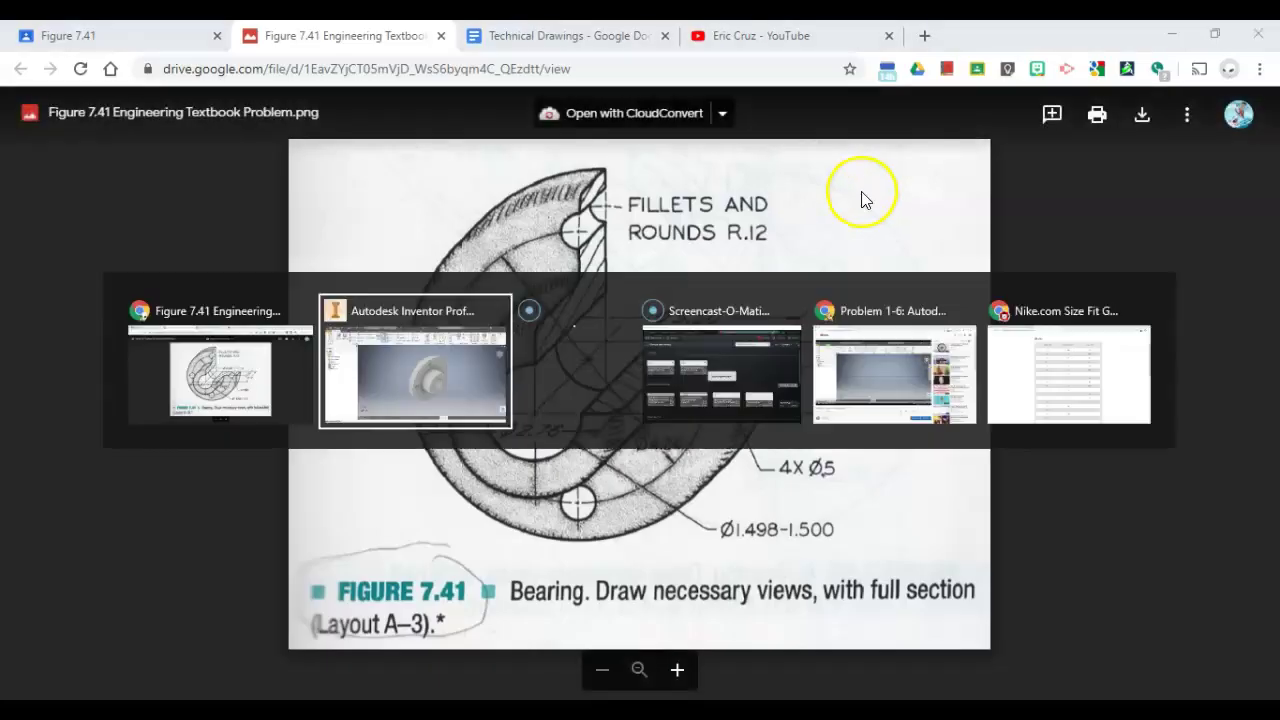
key("alt+Tab")
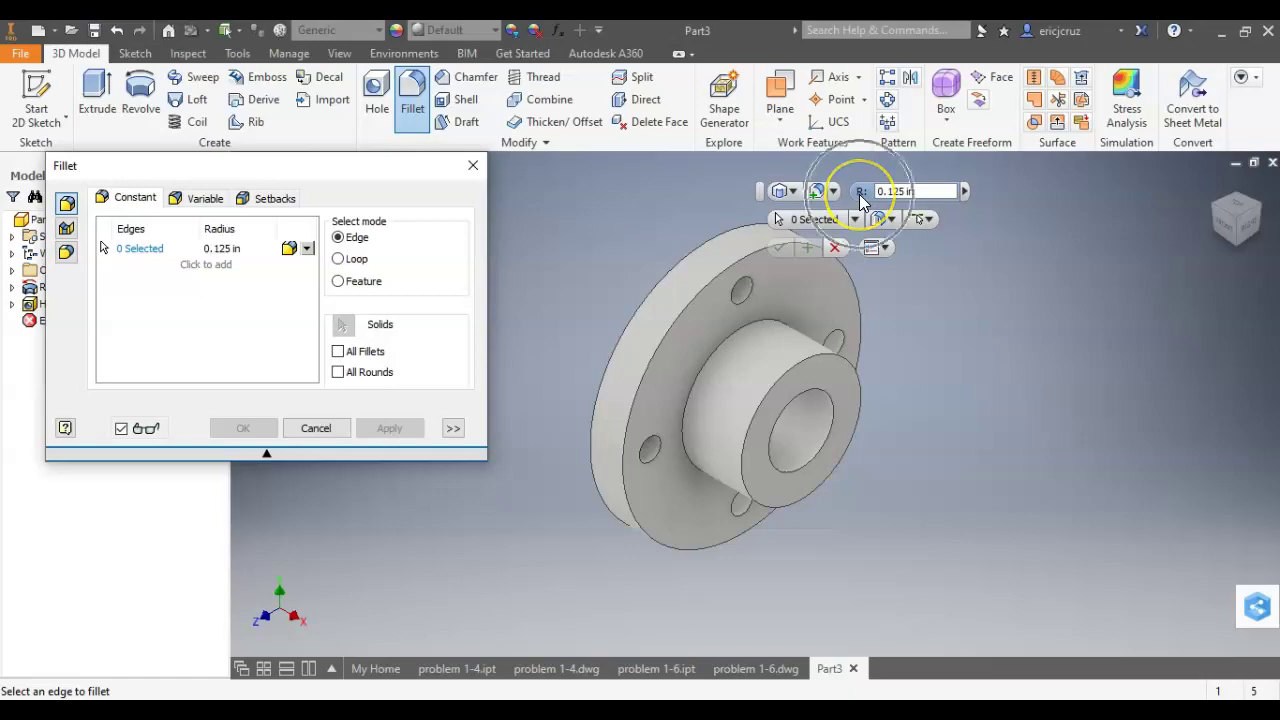
key("alt+Tab")
key("alt+Tab")
left_click(916, 191)
key("BackSpace")
key("BackSpace")
key("BackSpace")
key("BackSpace")
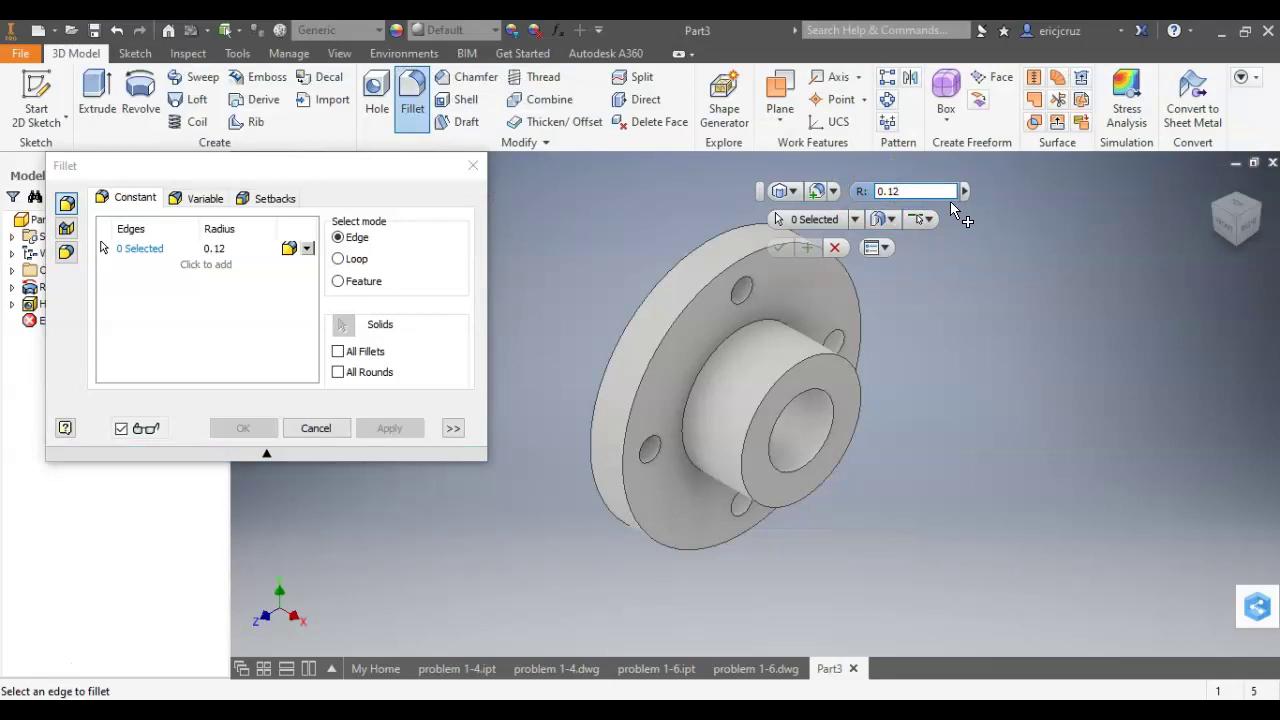
left_click(730, 271)
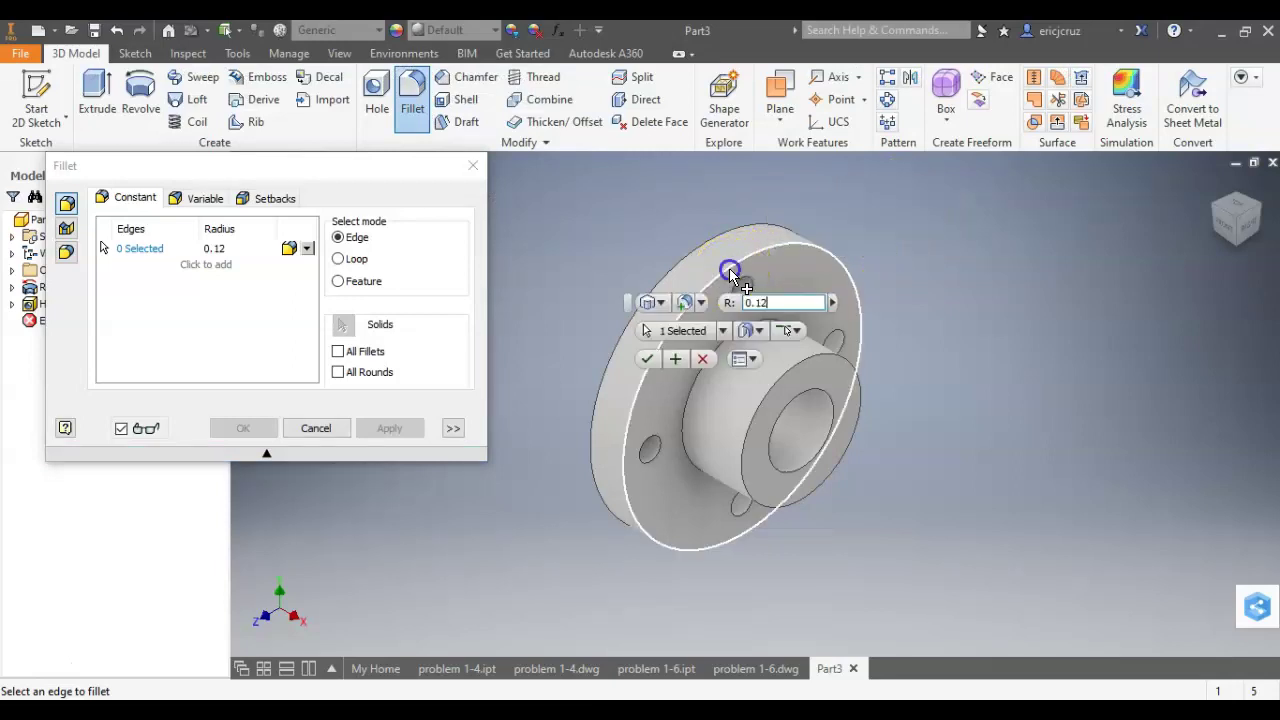
left_click(692, 393)
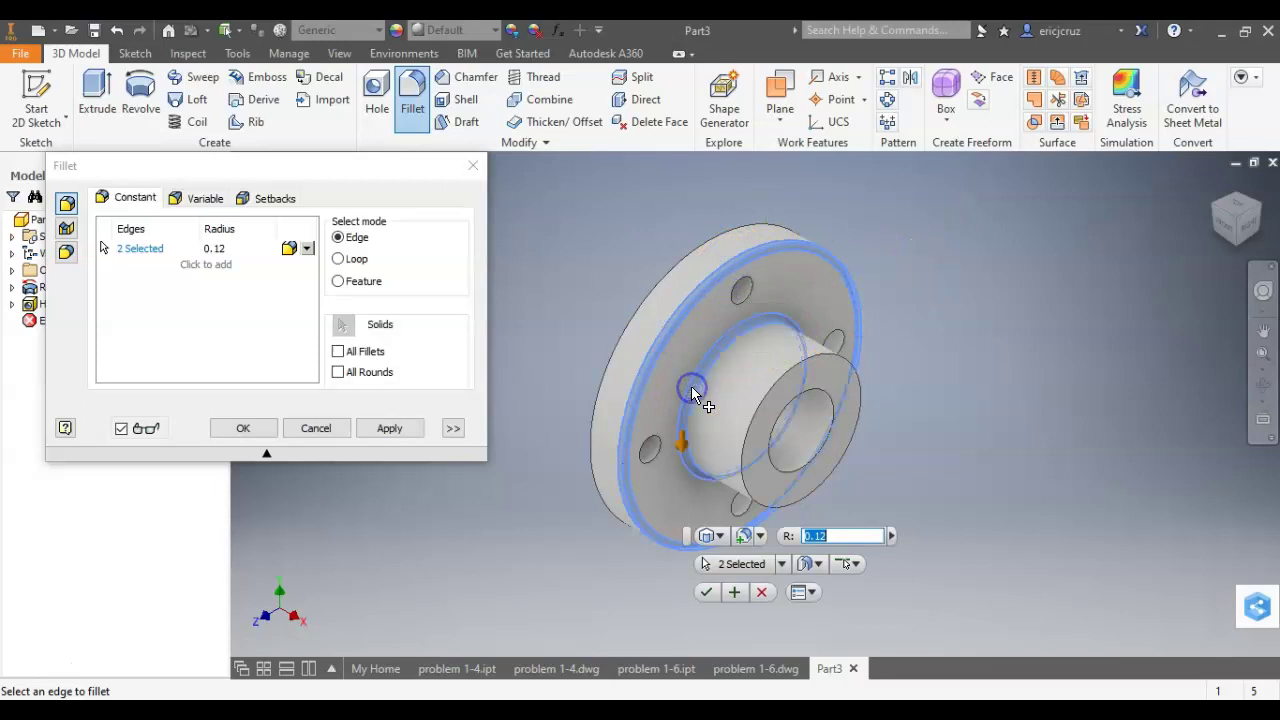
left_click(772, 367)
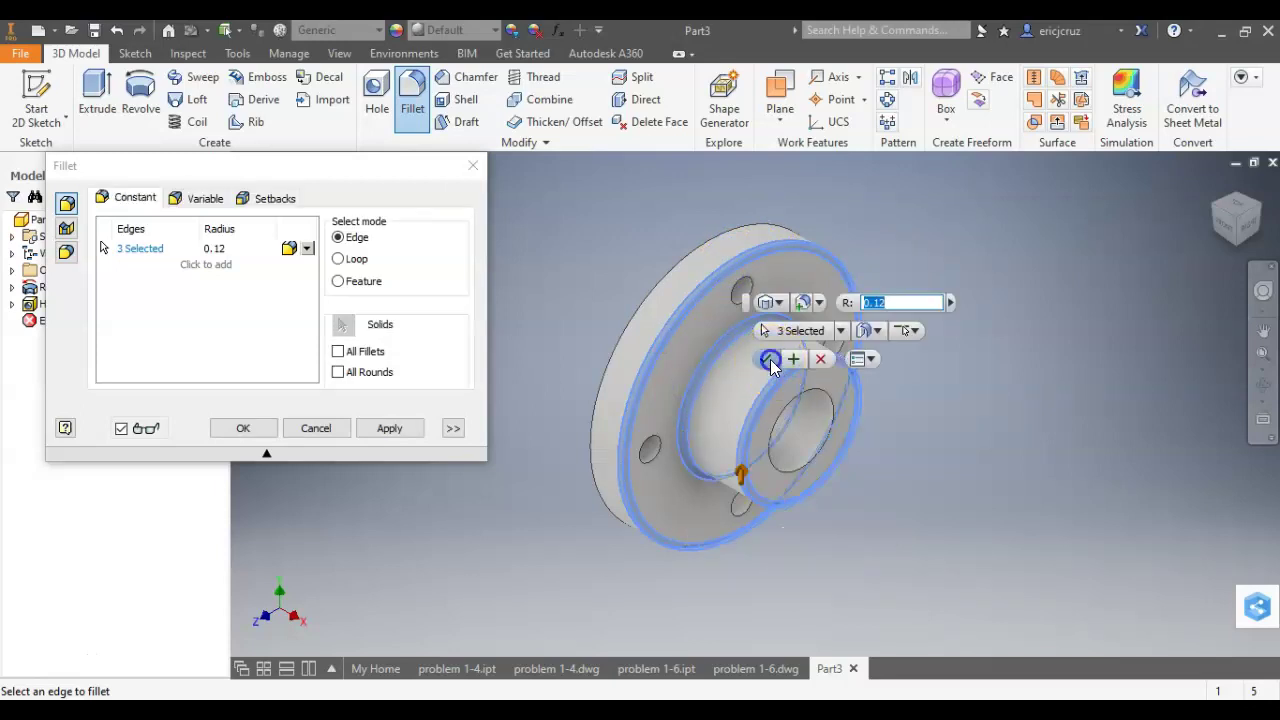
left_click(770, 360)
- Compare the filleted bearing with the figure and save the part as figure 7.41
left_click(1214, 185)
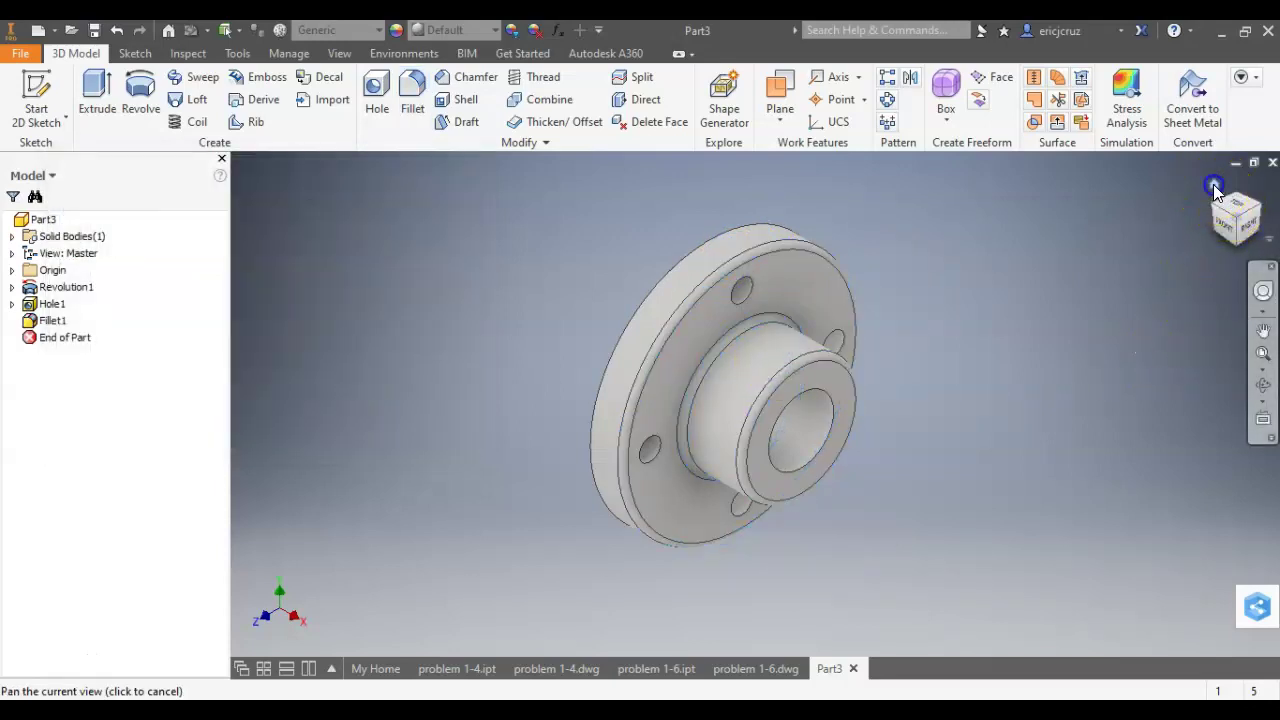
left_click(1250, 220)
left_click(1252, 231)
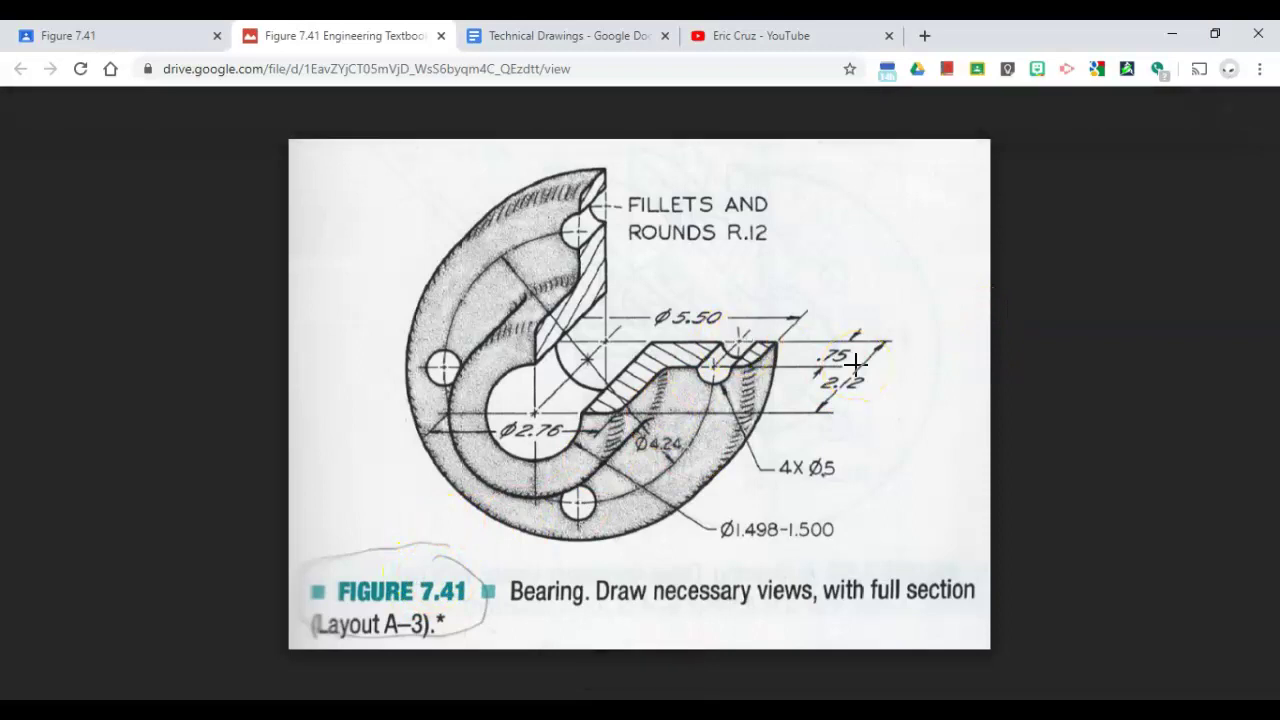
key("alt+Tab")
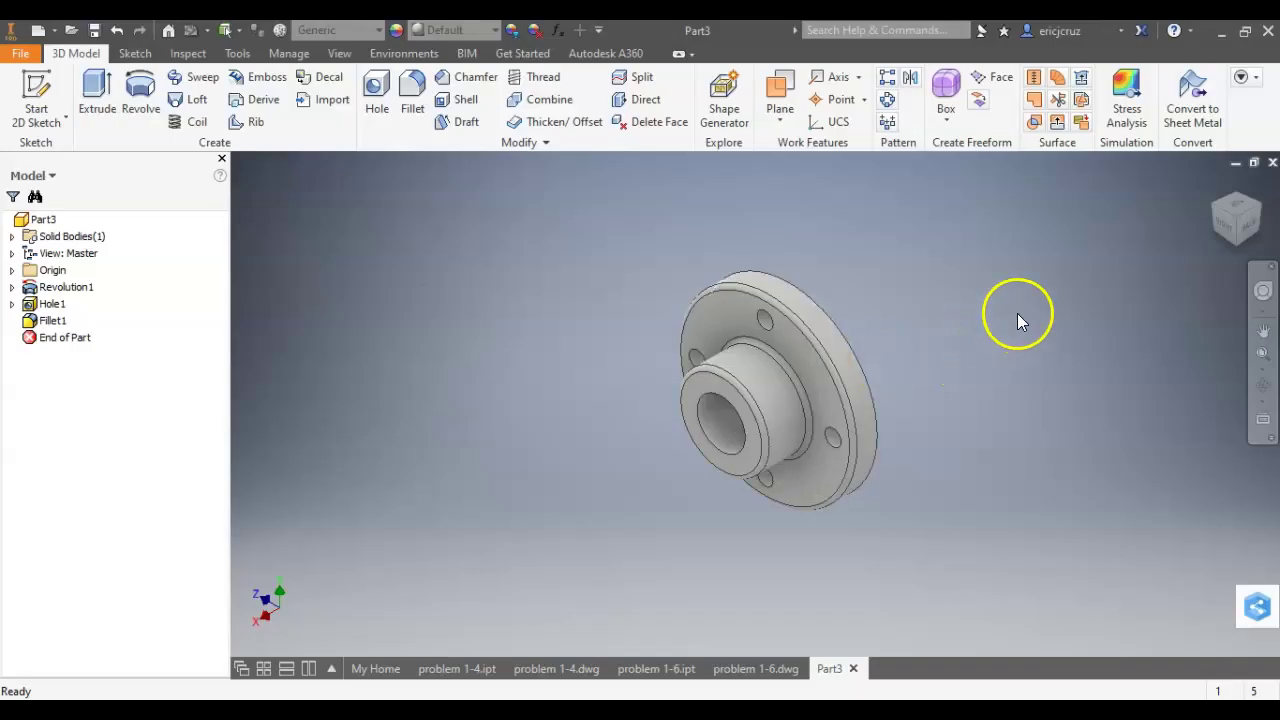
left_click(94, 30)
type("figure 7")
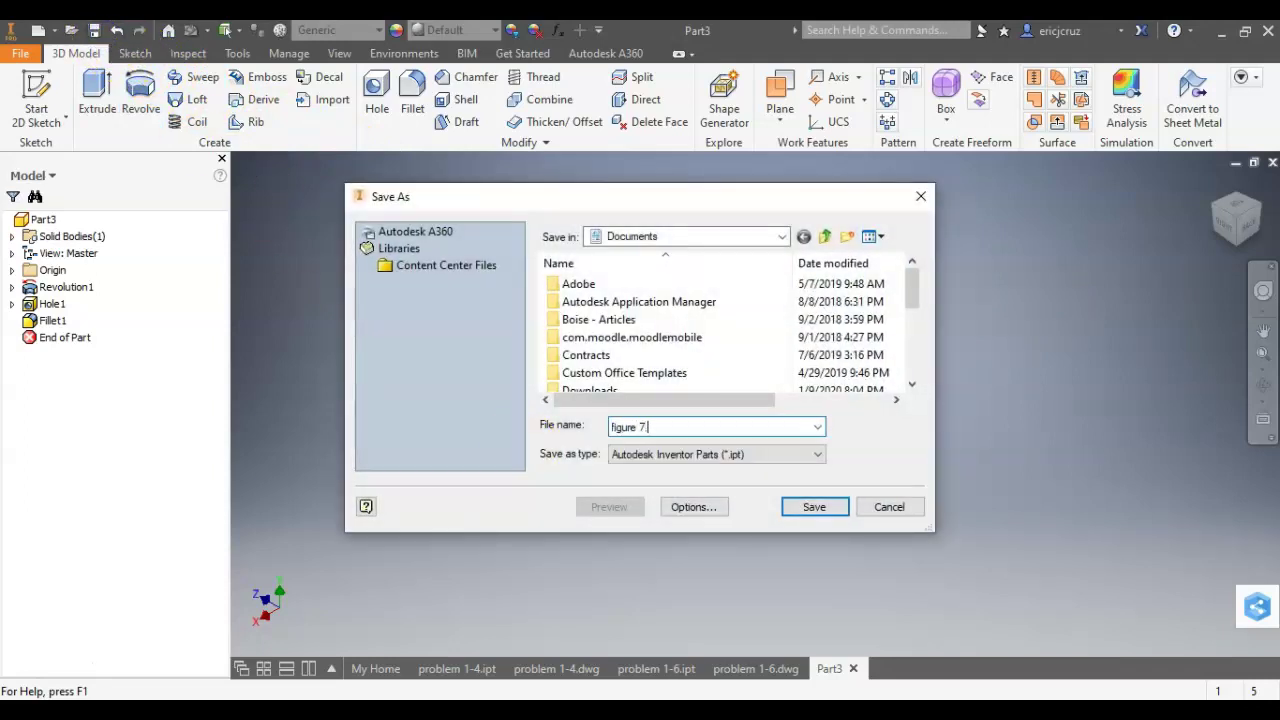
key("Return")
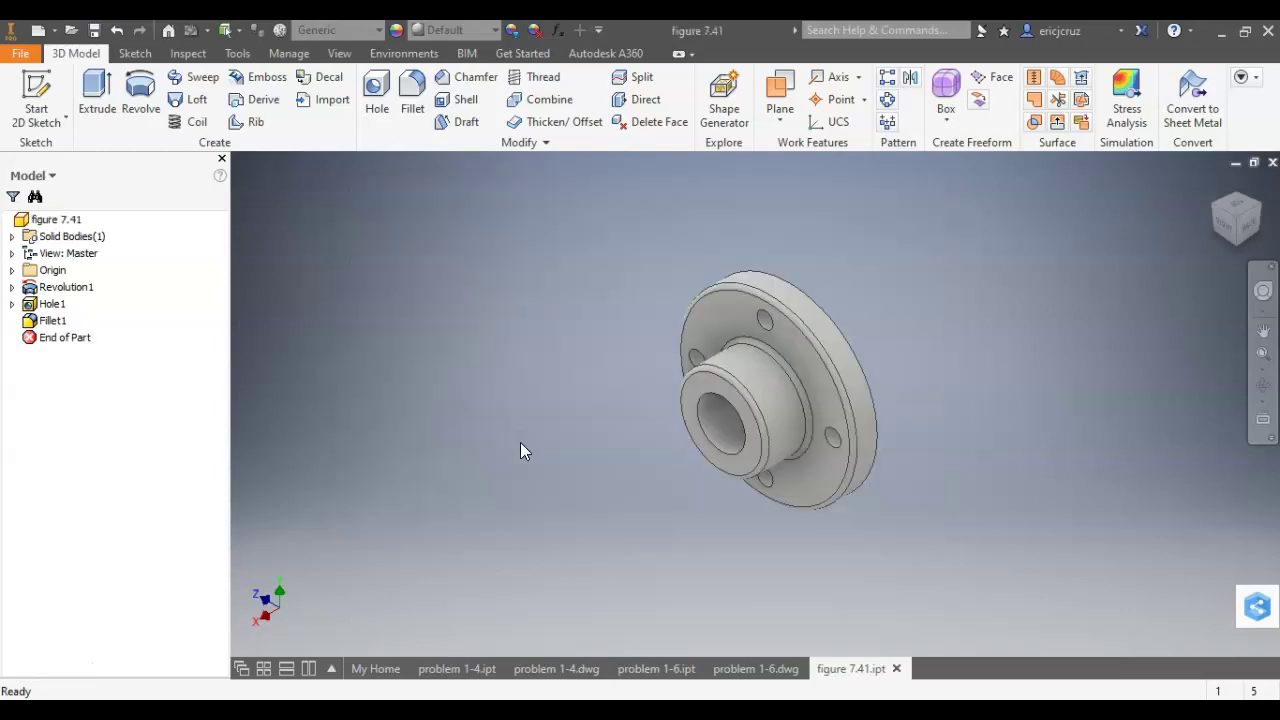
- Create a new drawing file for the bearing
left_click(46, 30)
left_click(80, 97)
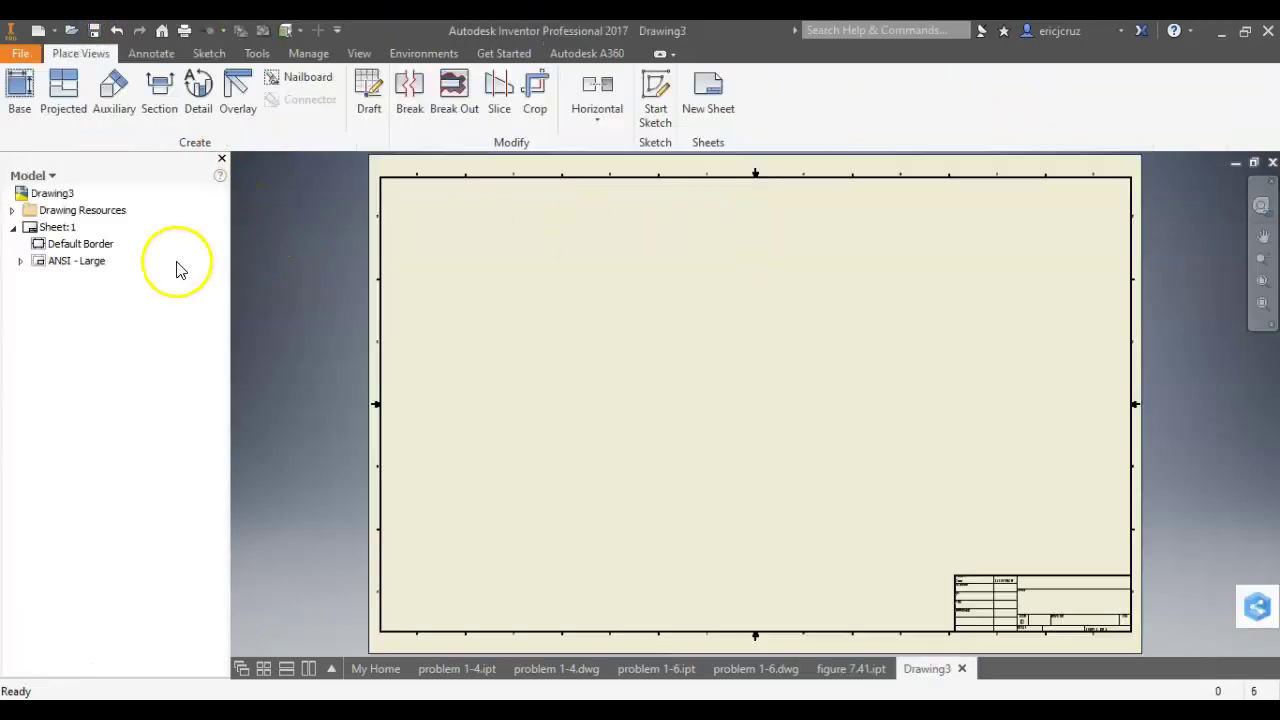
- Delete the ANSI - Large title block from the sheet and set the sheet size to A
right_click(98, 263)
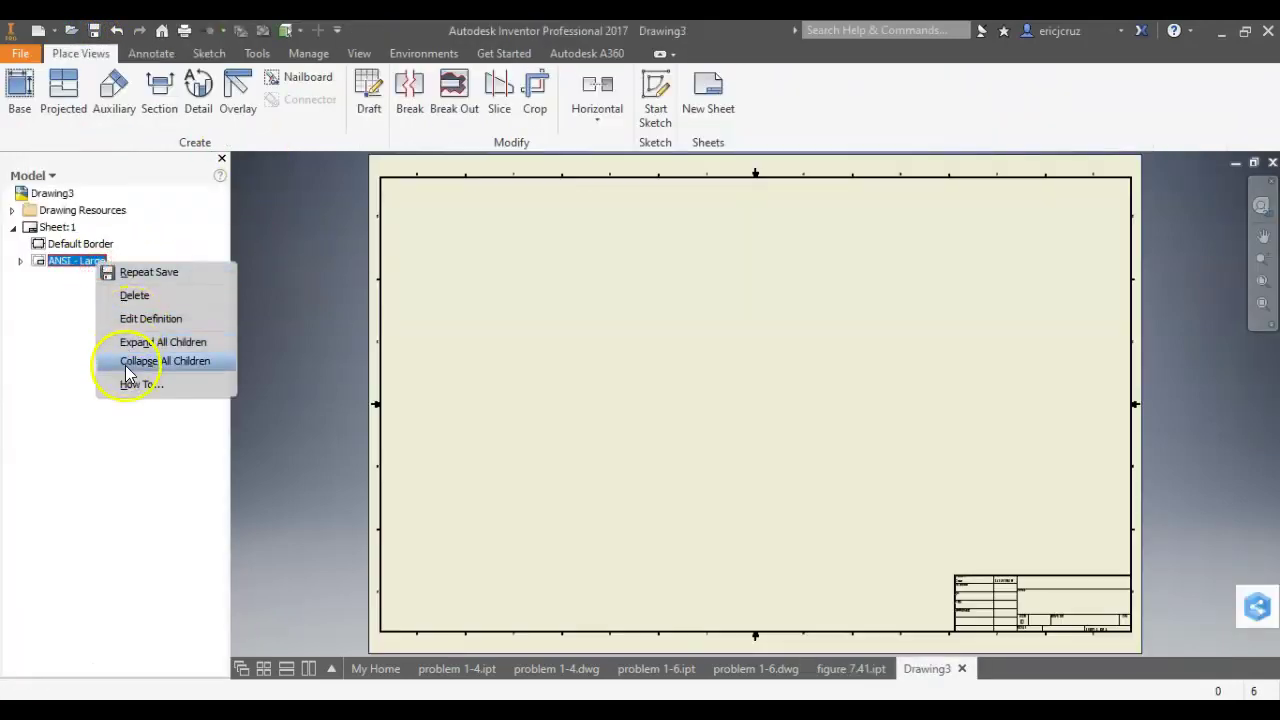
left_click(134, 295)
right_click(62, 227)
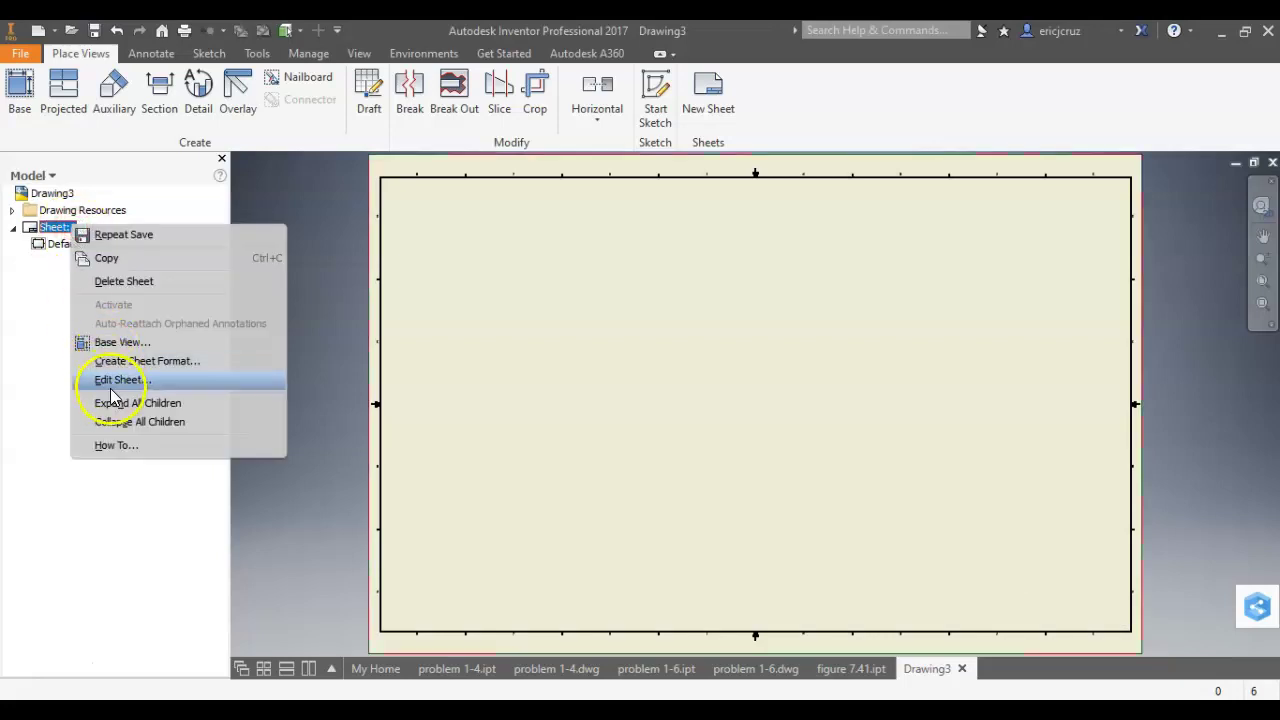
left_click(110, 379)
left_click(305, 287)
left_click(305, 300)
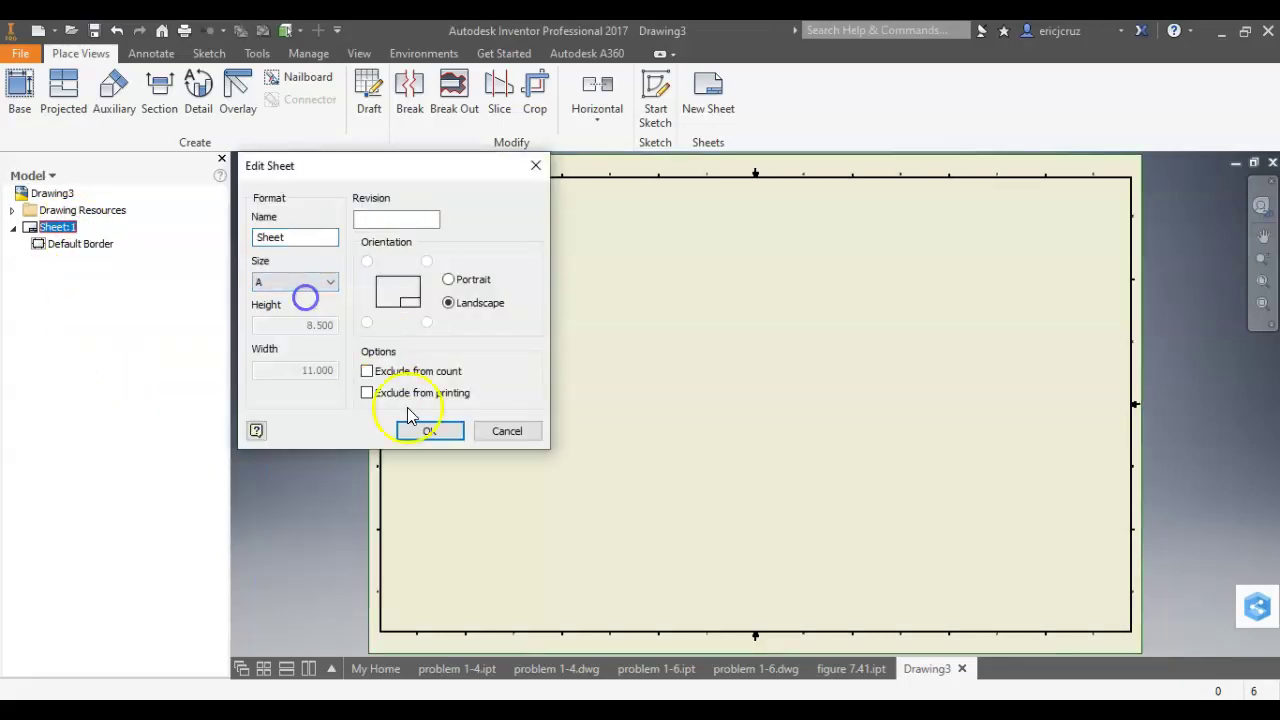
left_click(429, 431)
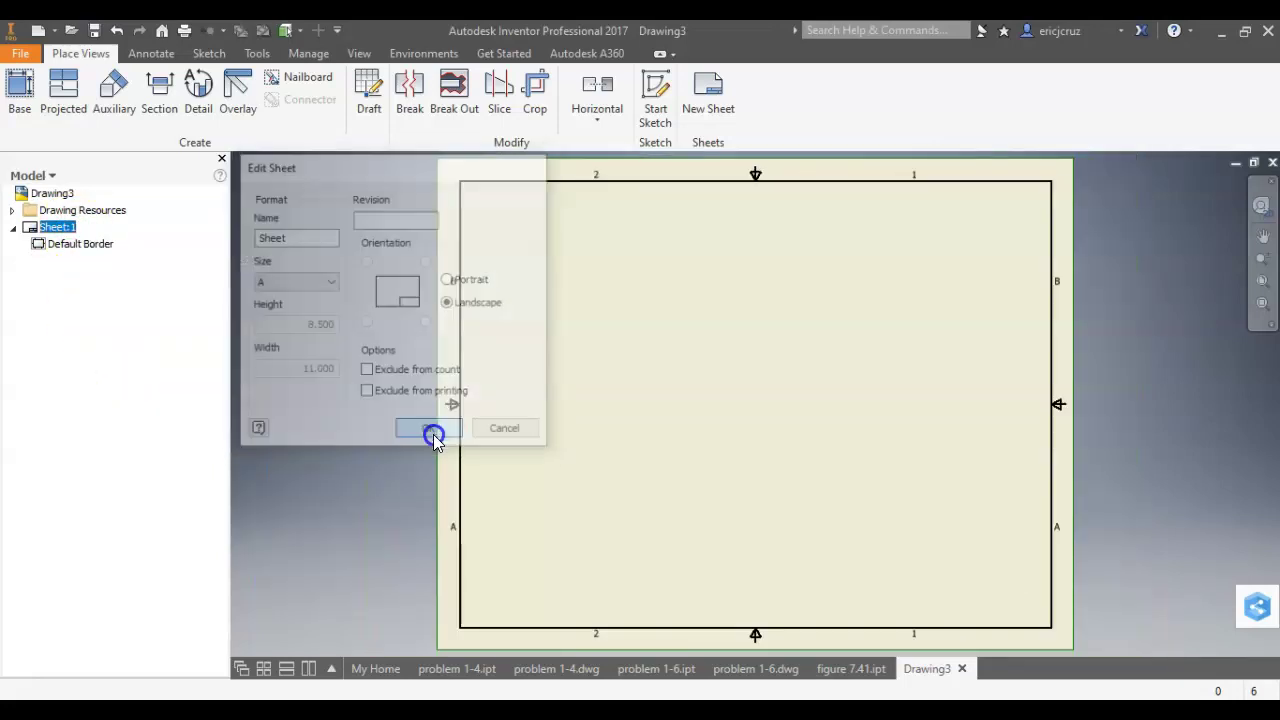
- Insert the ANSI A title block from the drawing resources onto the sheet
left_click(12, 210)
left_click(21, 260)
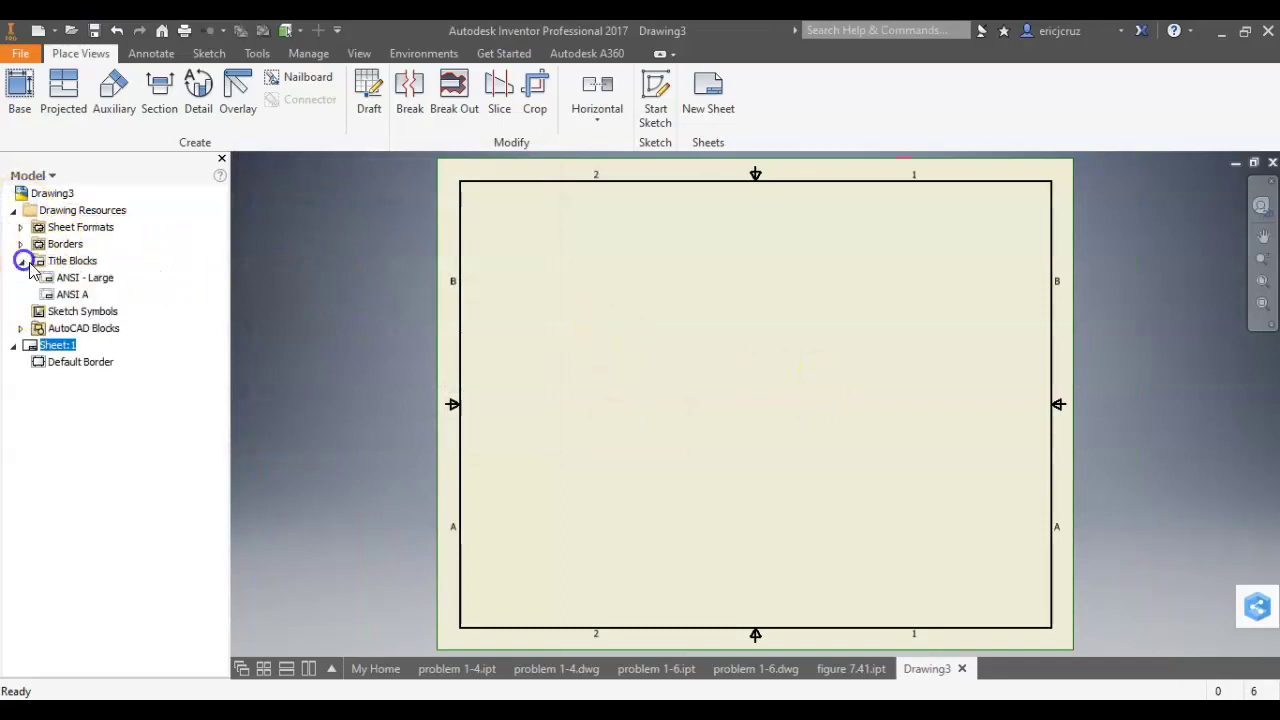
right_click(85, 295)
left_click(137, 360)
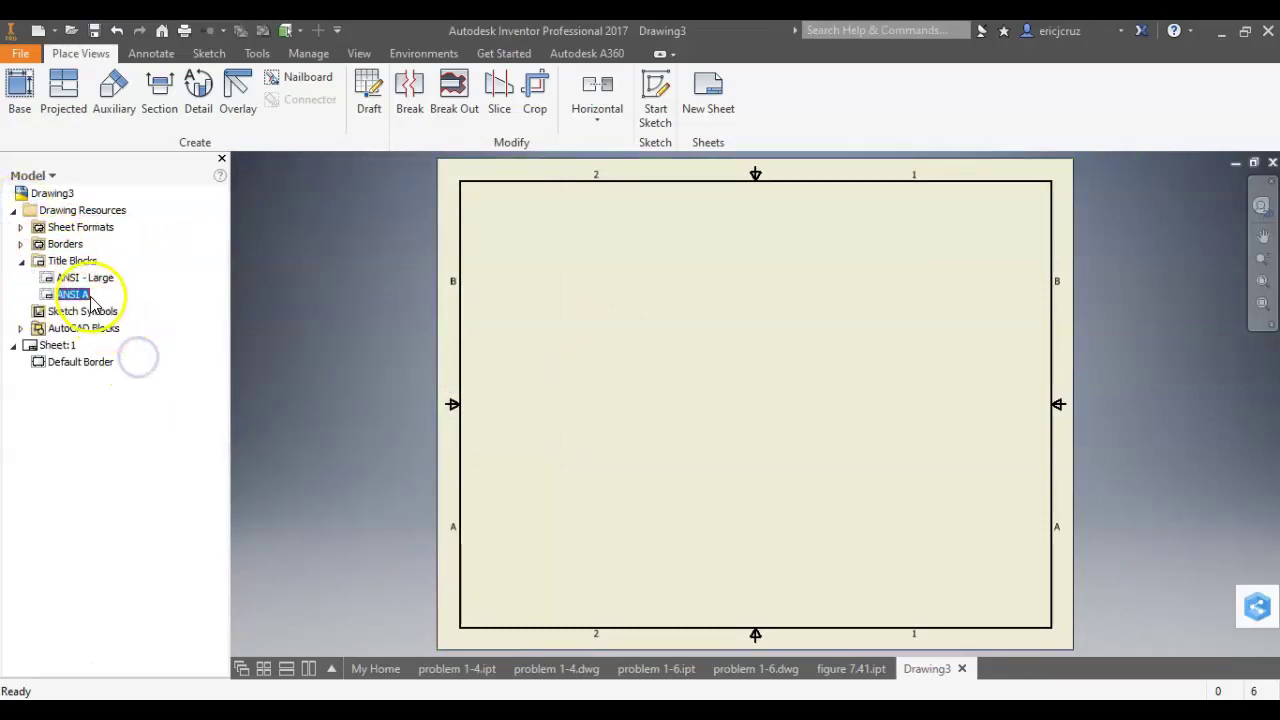
right_click(85, 298)
left_click(130, 369)
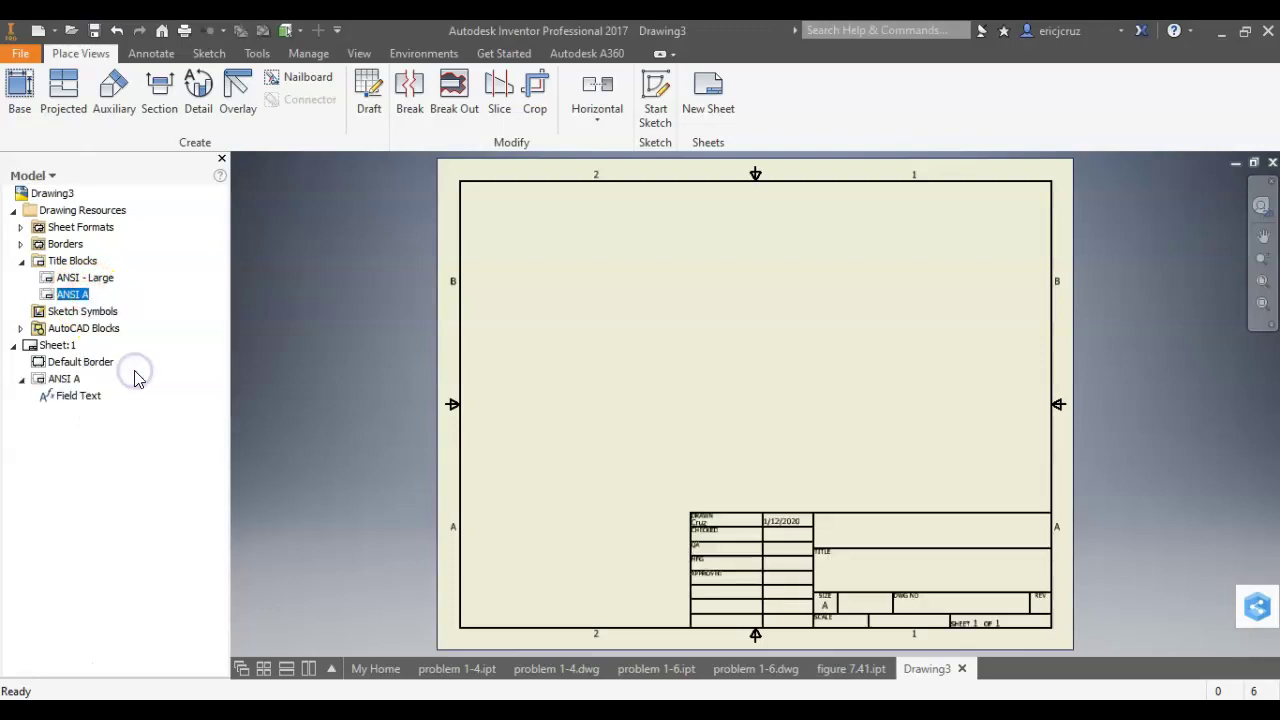
- Fill in the drawing's iProperties with title FIGURE 7.41, subject ENGINEERING, and the author's and manager's surnames
right_click(52, 193)
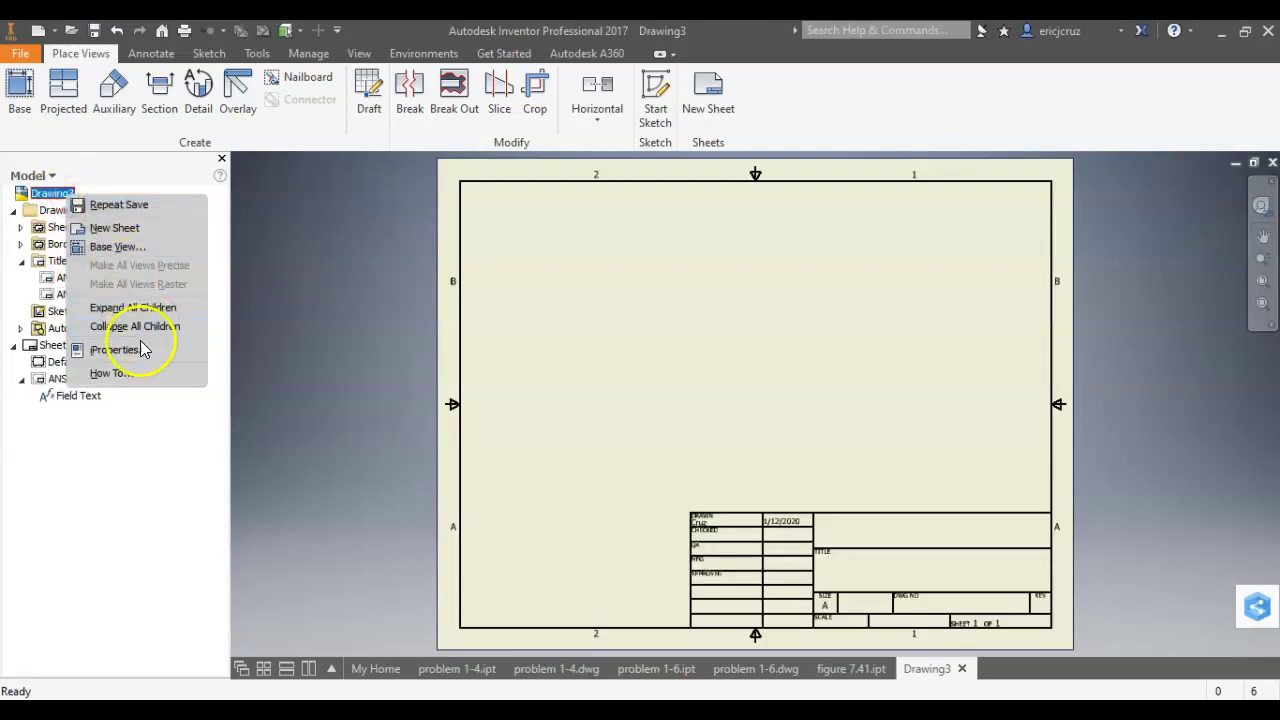
left_click(150, 350)
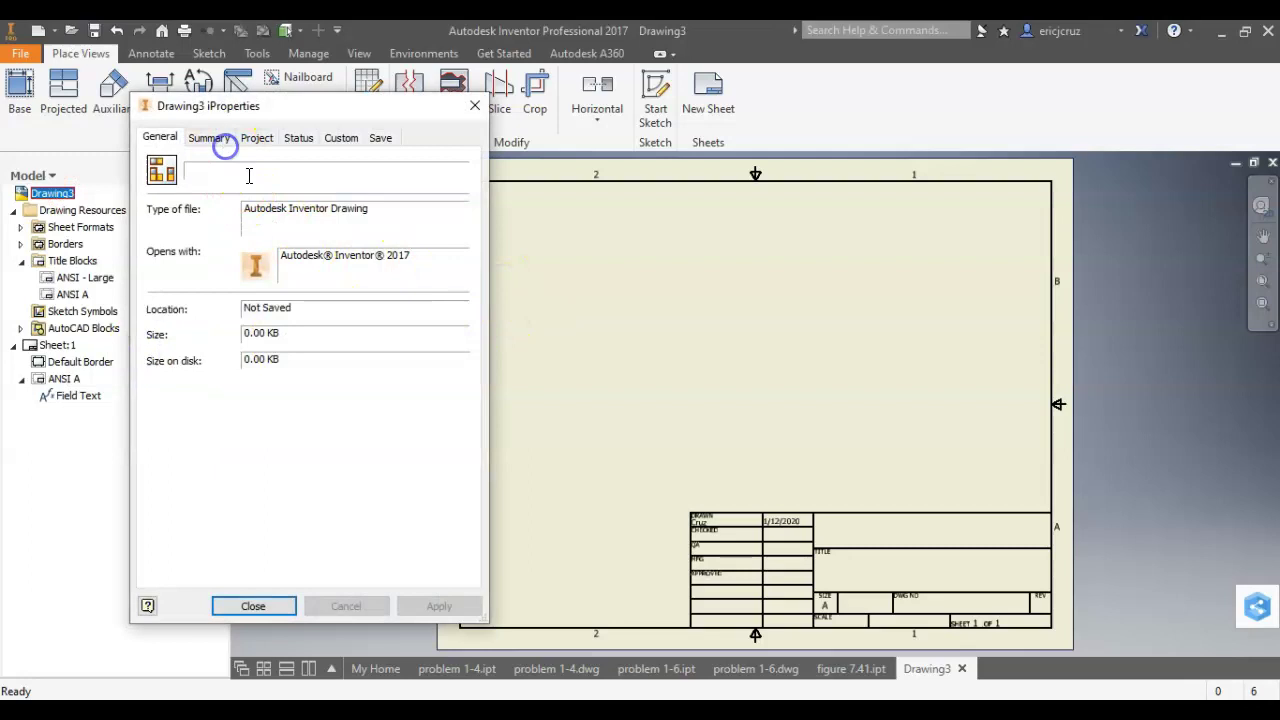
left_click(210, 138)
left_click(258, 165)
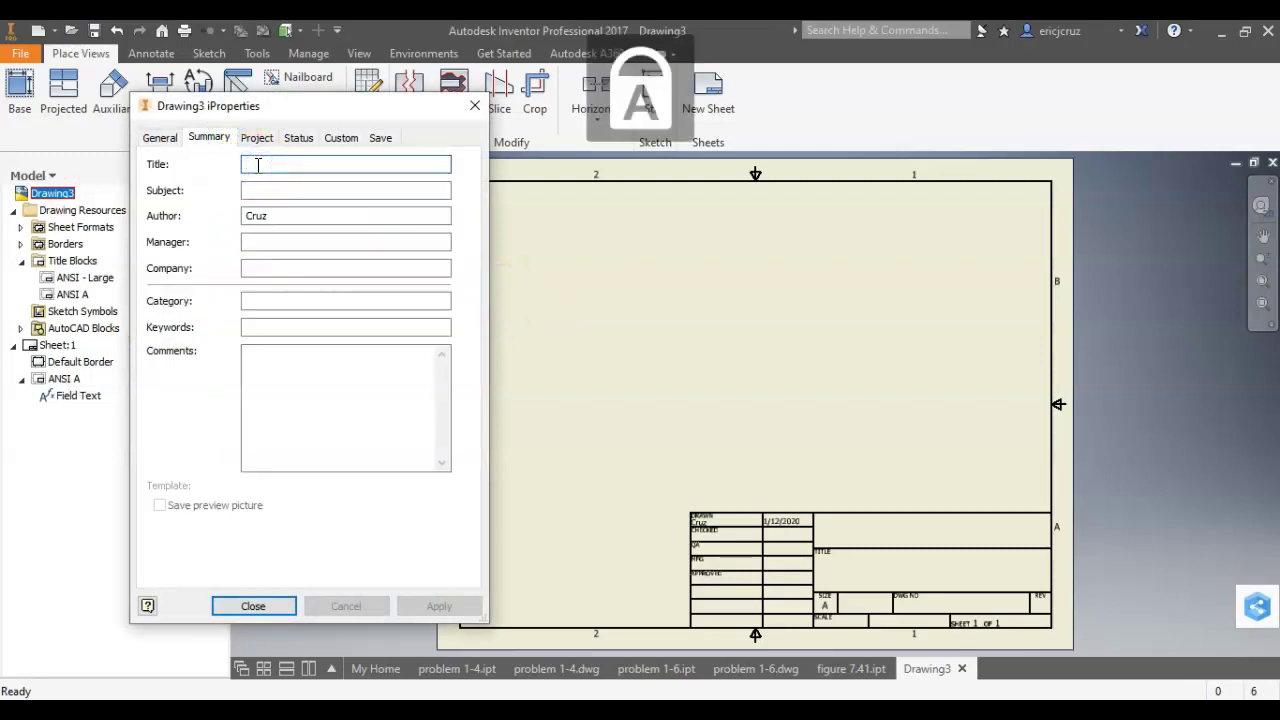
type("FIGURE 7.41")
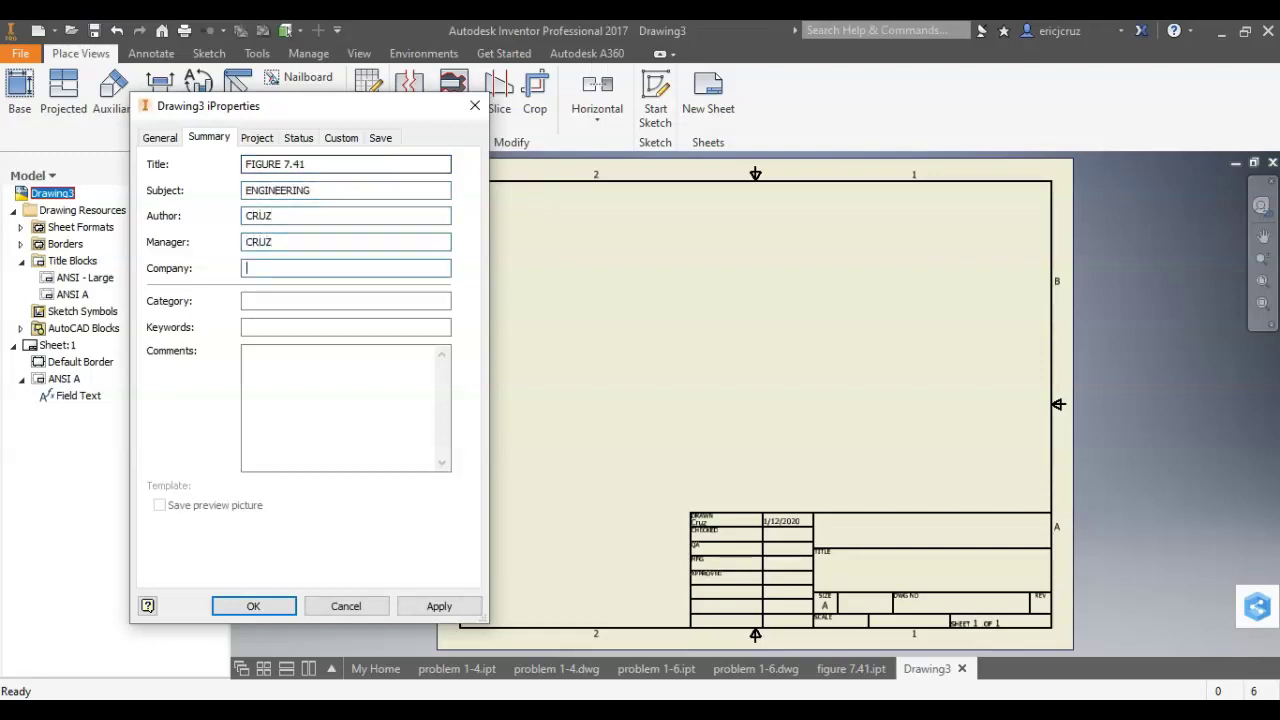
left_click(445, 606)
left_click(247, 607)
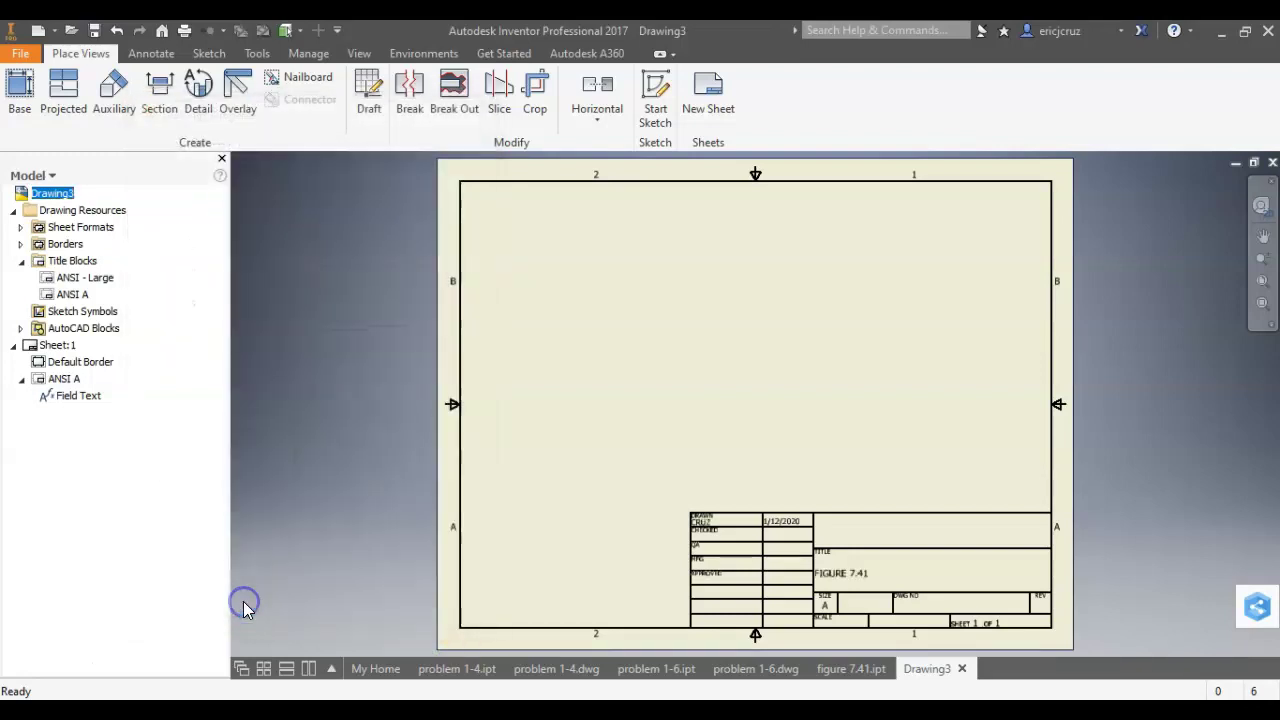
- Place a RIGHT-oriented base view of figure 7.41.ipt at scale 1/2 with a projected side view and an isometric view
left_click(20, 86)
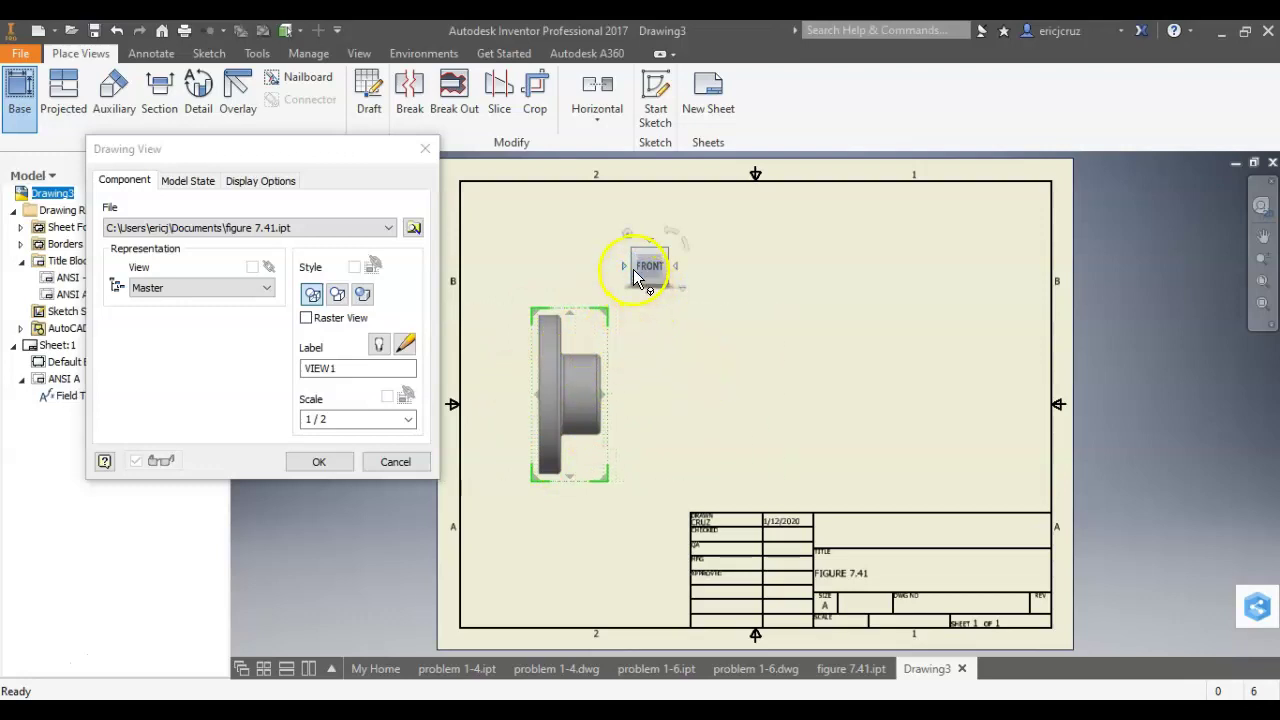
left_click(673, 267)
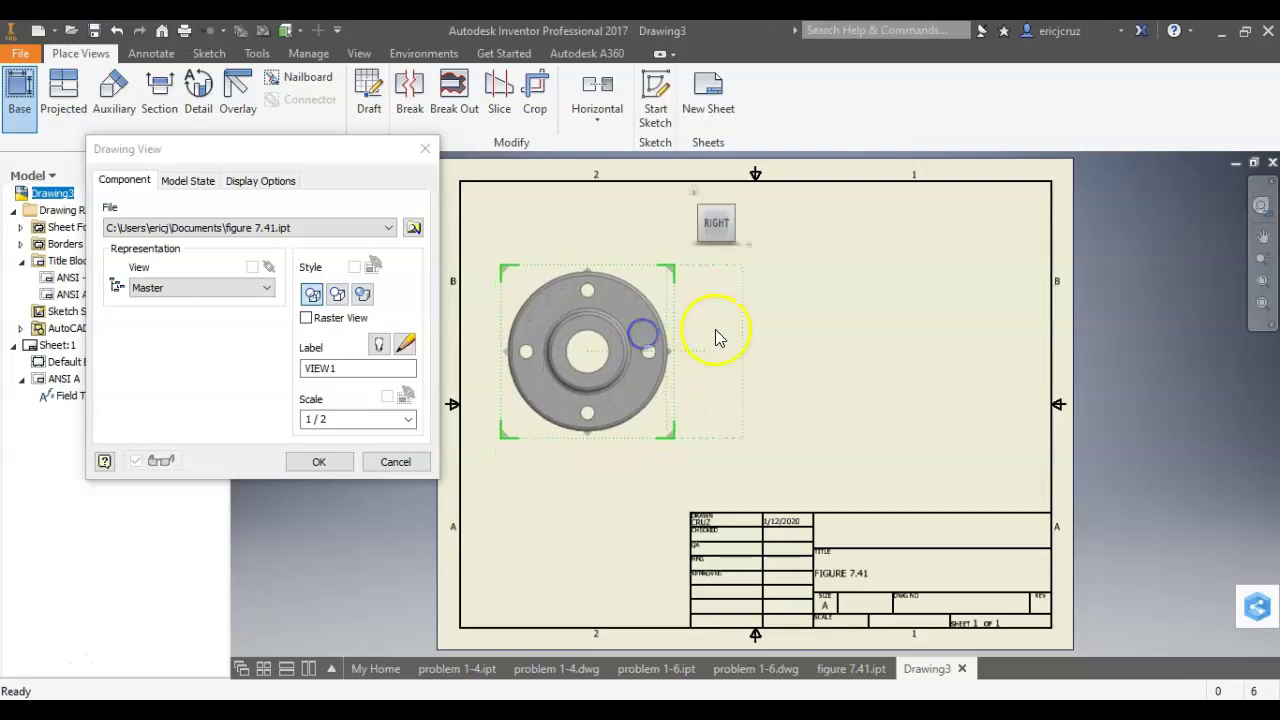
left_click_drag(765, 340, 652, 325)
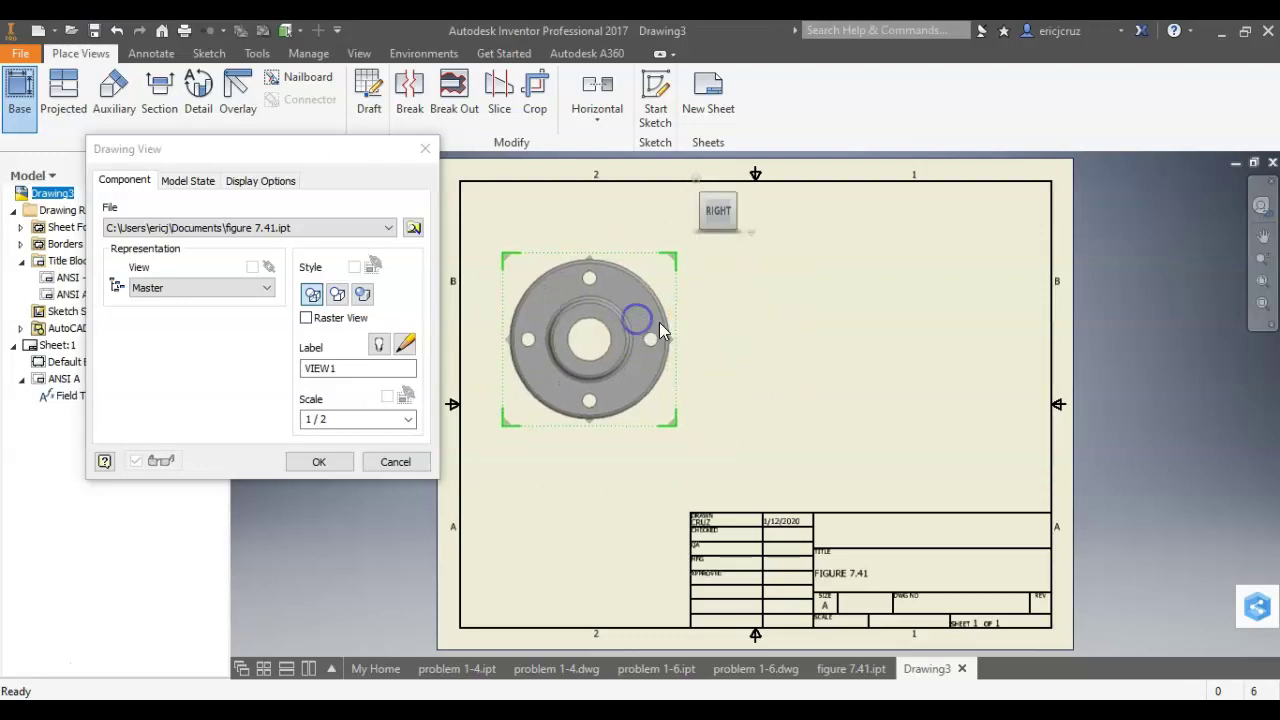
left_click(771, 335)
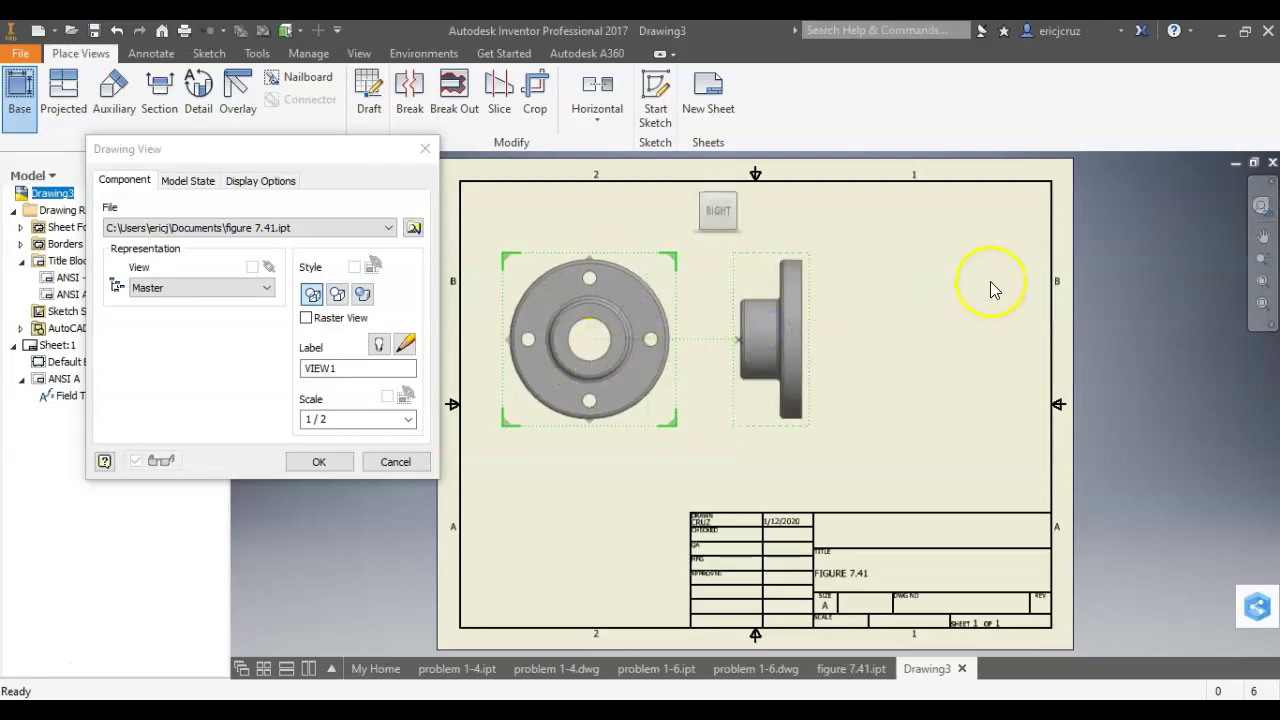
left_click(966, 246)
left_click(289, 465)
- Move the isometric view and the circular base view slightly lower on the sheet
left_click(950, 322)
left_click_drag(950, 335, 940, 379)
left_click(651, 430)
left_click_drag(638, 453, 633, 457)
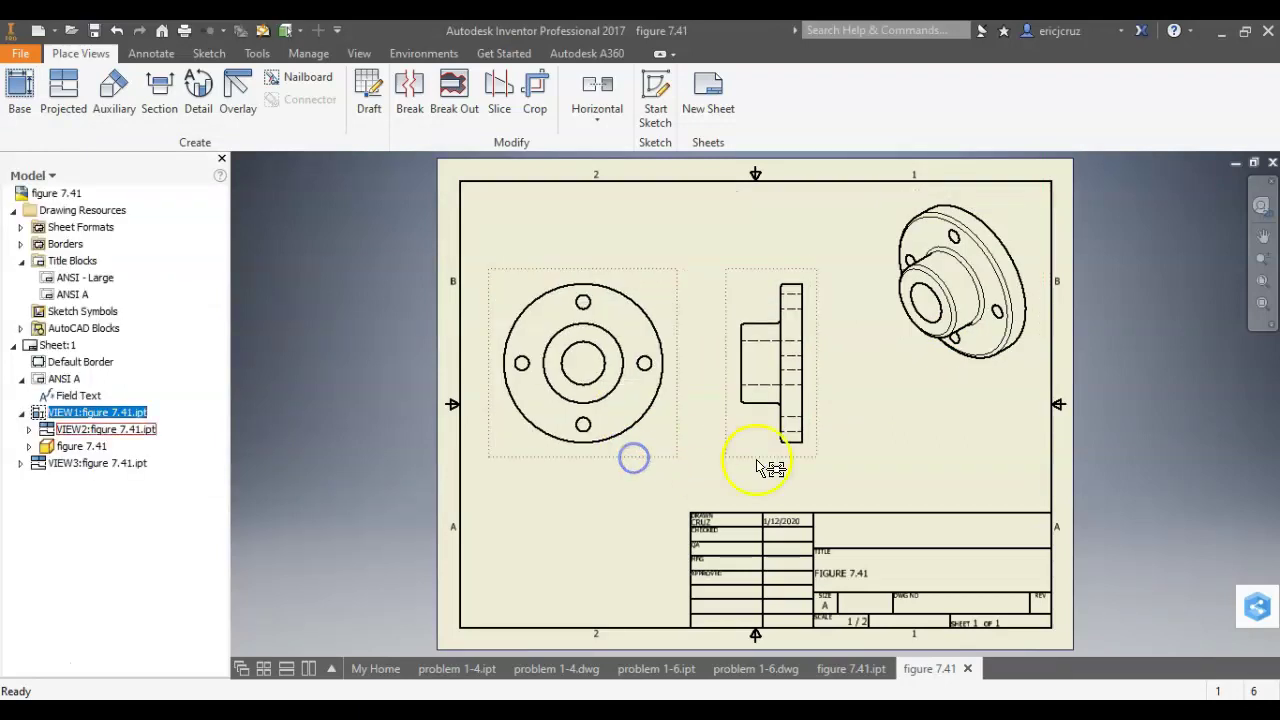
- Add center marks to the outer circle and the four flange holes in the circular view
left_click(879, 454)
scroll(878, 453, "up", 3)
middle_click_drag(878, 453, 1034, 591)
left_click(543, 287)
key("Escape")
left_click(150, 53)
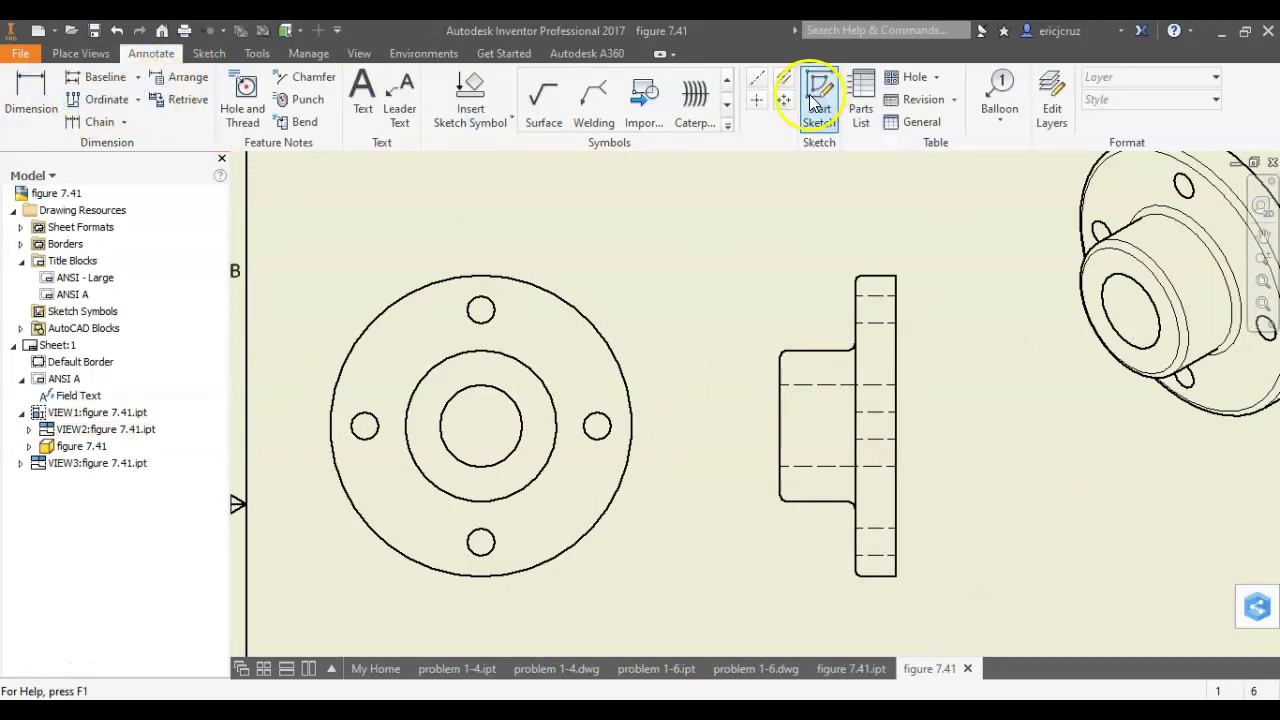
left_click(762, 99)
left_click(615, 356)
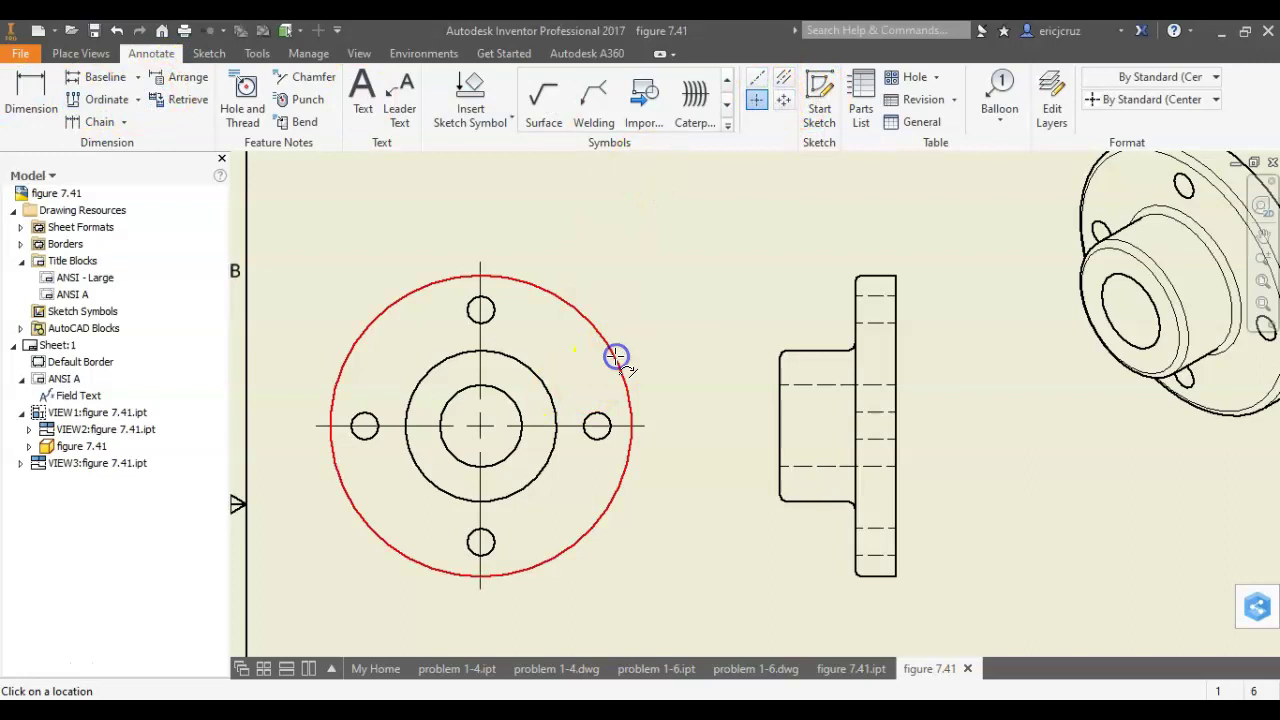
left_click(481, 310)
left_click(598, 426)
left_click(491, 533)
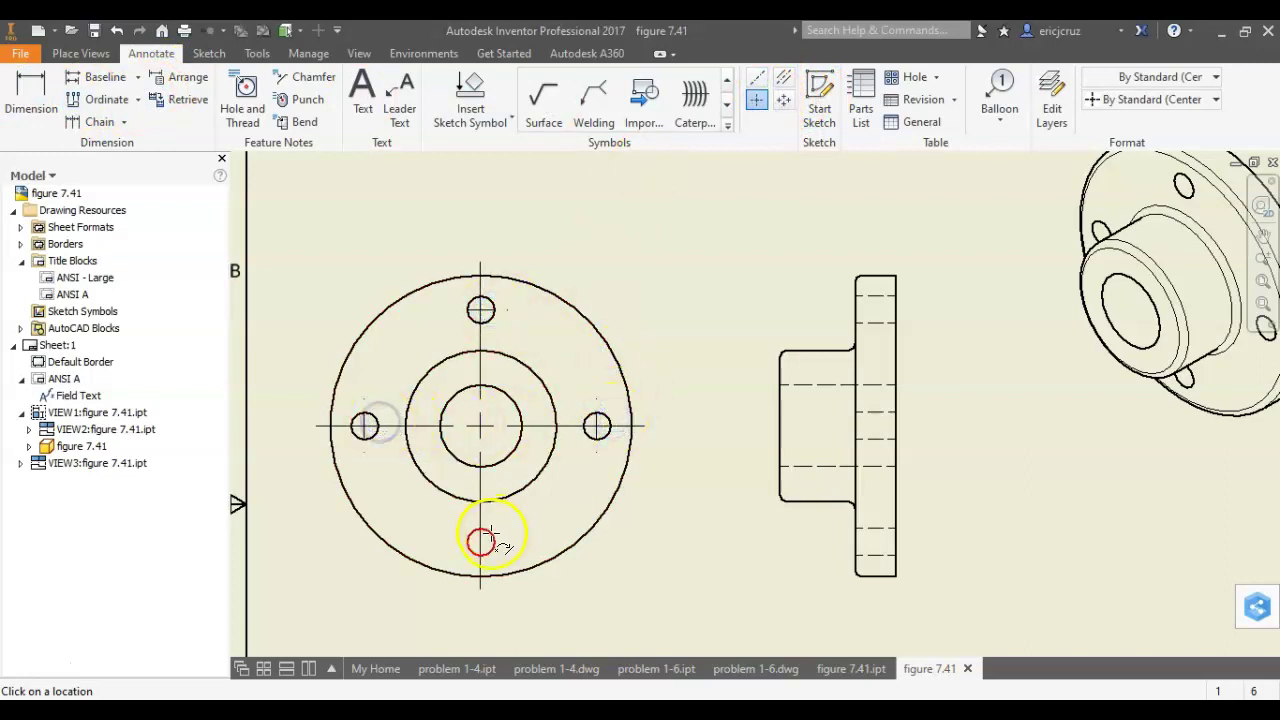
- Add bisector centerlines for the flange holes and bore in the side view and check the figure's callouts
left_click(781, 76)
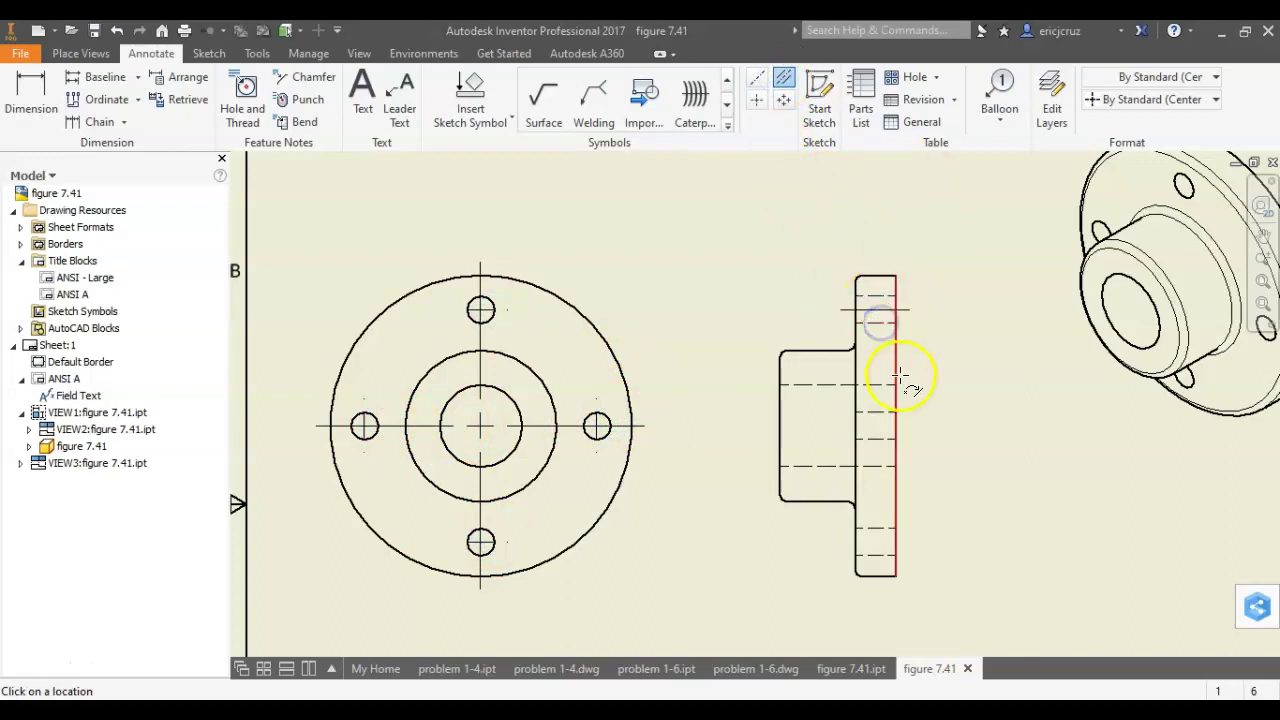
left_click(837, 465)
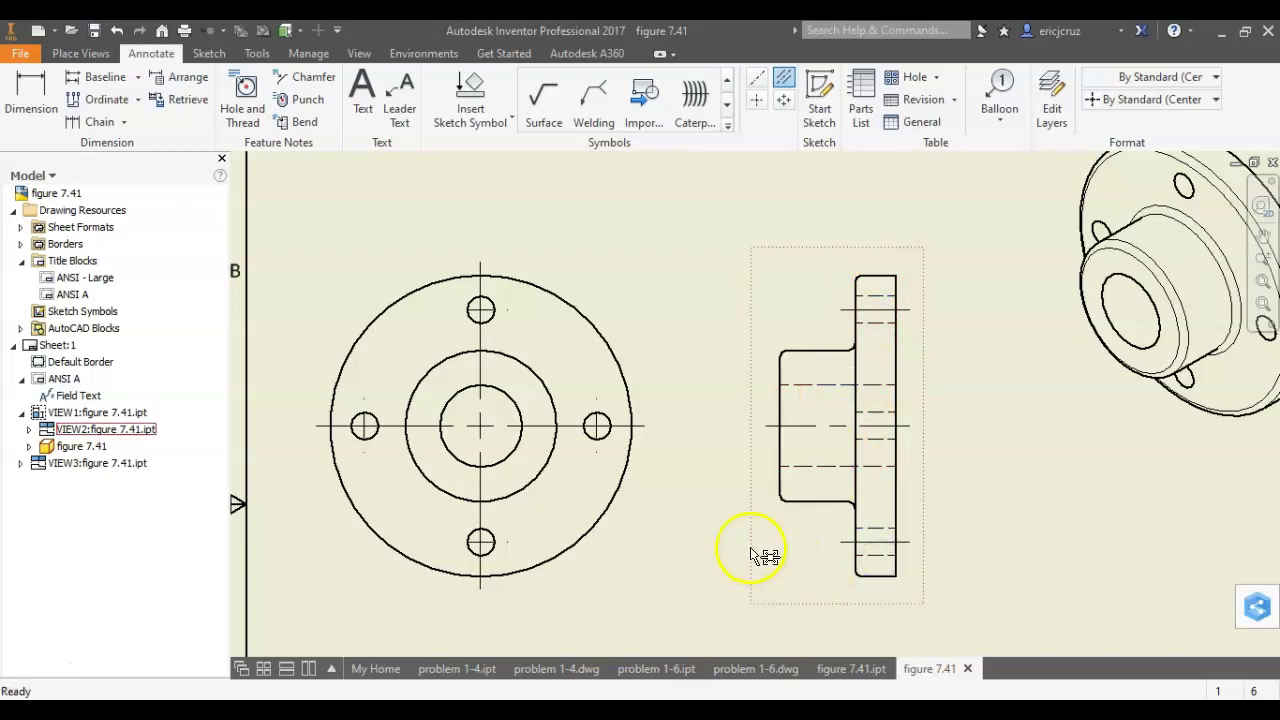
key("alt+Tab")
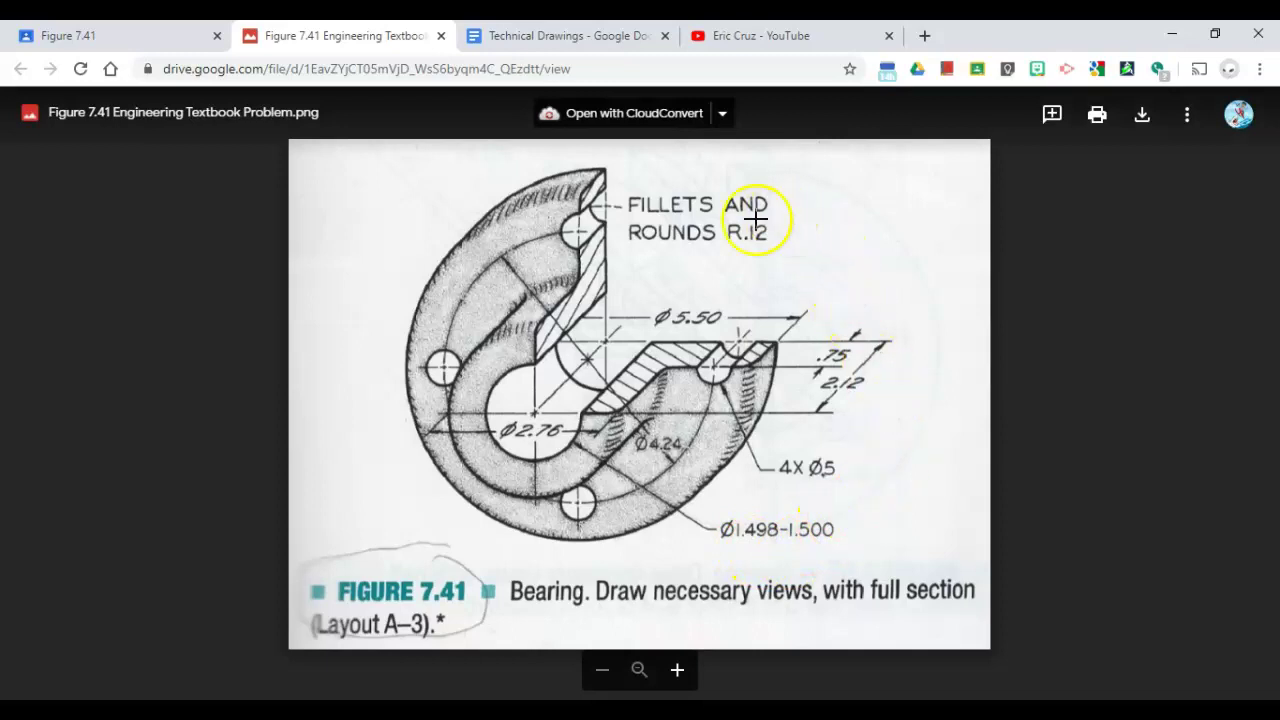
key("alt+Tab")
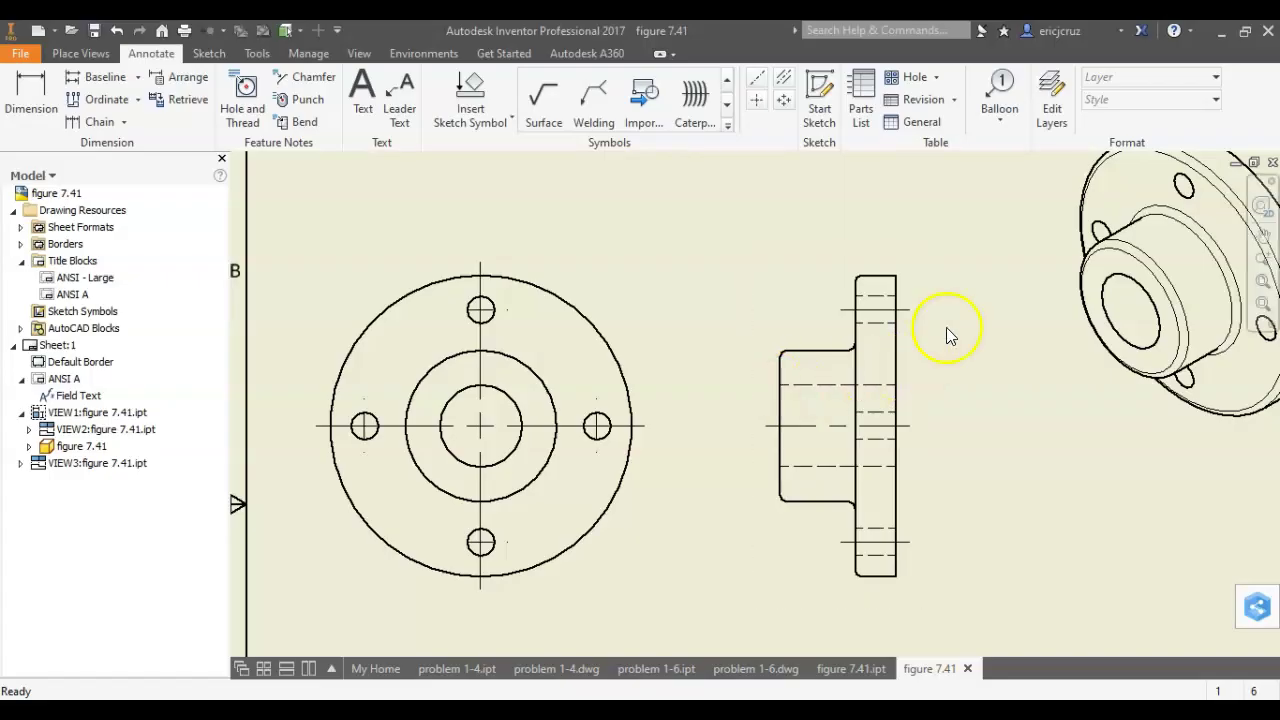
- Dimension the diameters of the flange, the hub and the bore in the circular view
left_click(20, 101)
left_click(556, 287)
left_click(594, 208)
left_click(538, 375)
left_click(628, 262)
left_click(530, 428)
left_click(643, 313)
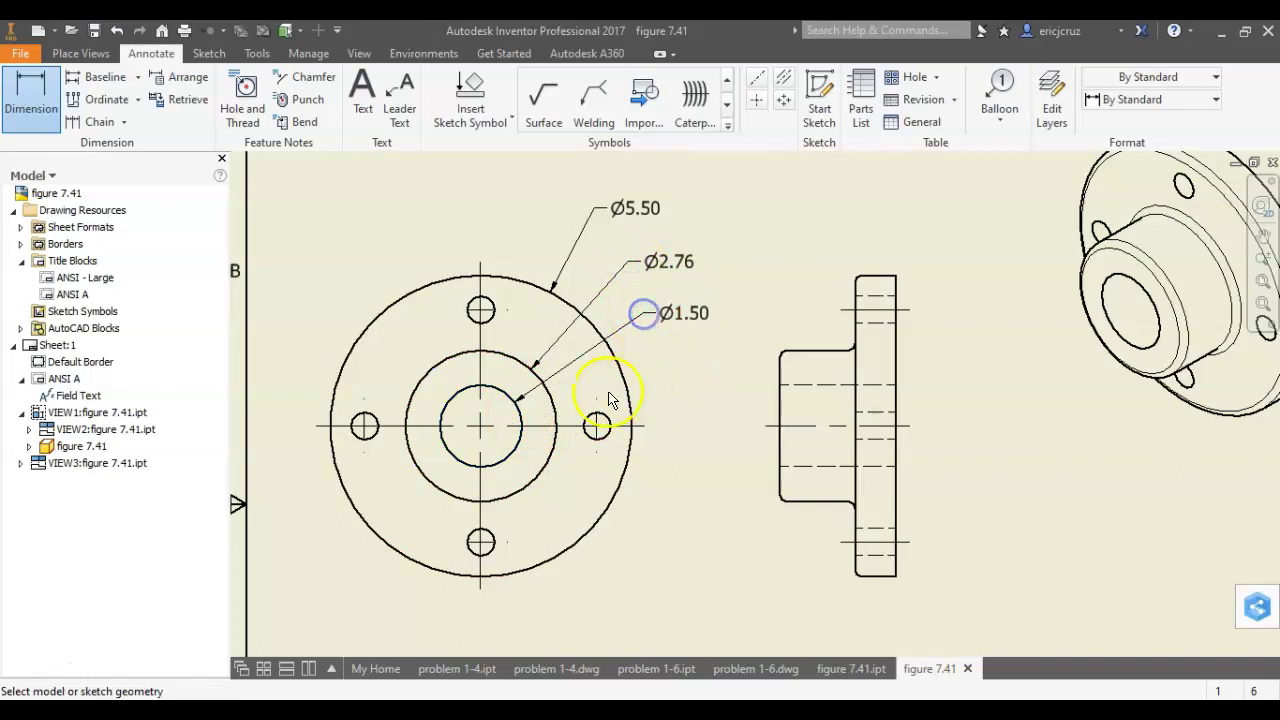
- Dimension a flange hole's diameter, add a 4X prefix and a depth symbol after it, and check the figure's hole callout
left_click(606, 422)
left_click(652, 371)
double_click(678, 385)
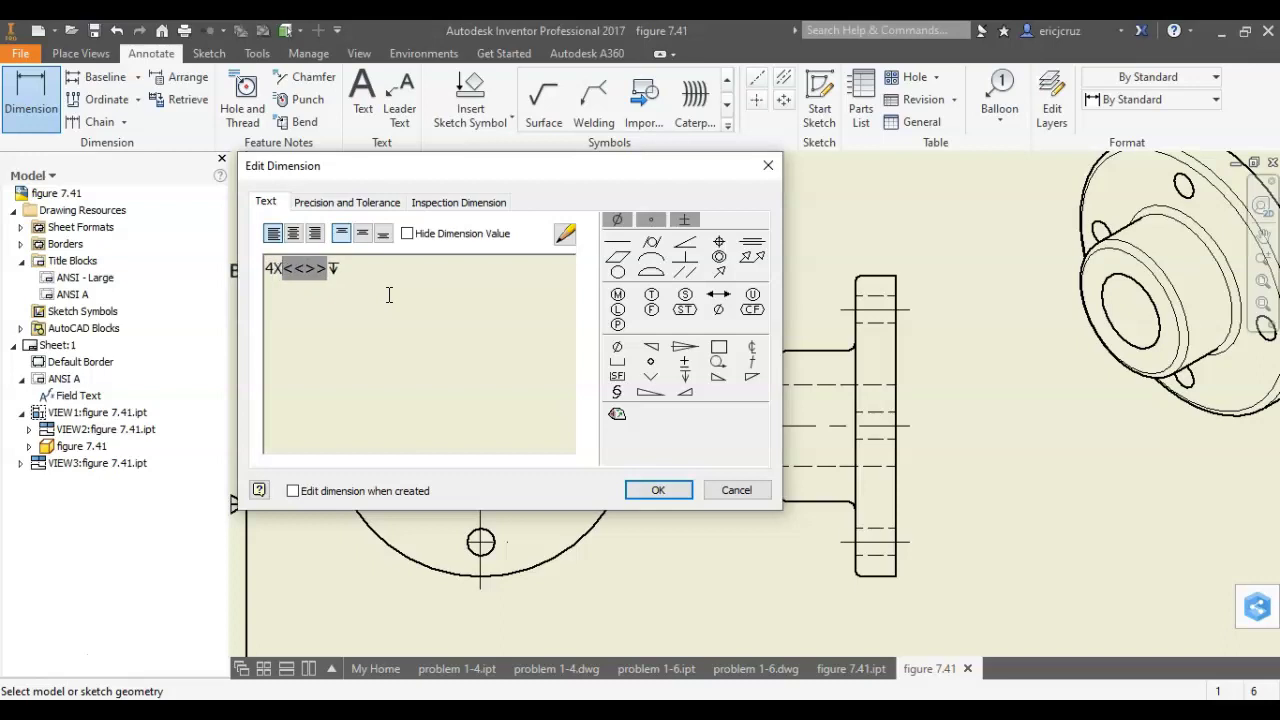
left_click(651, 497)
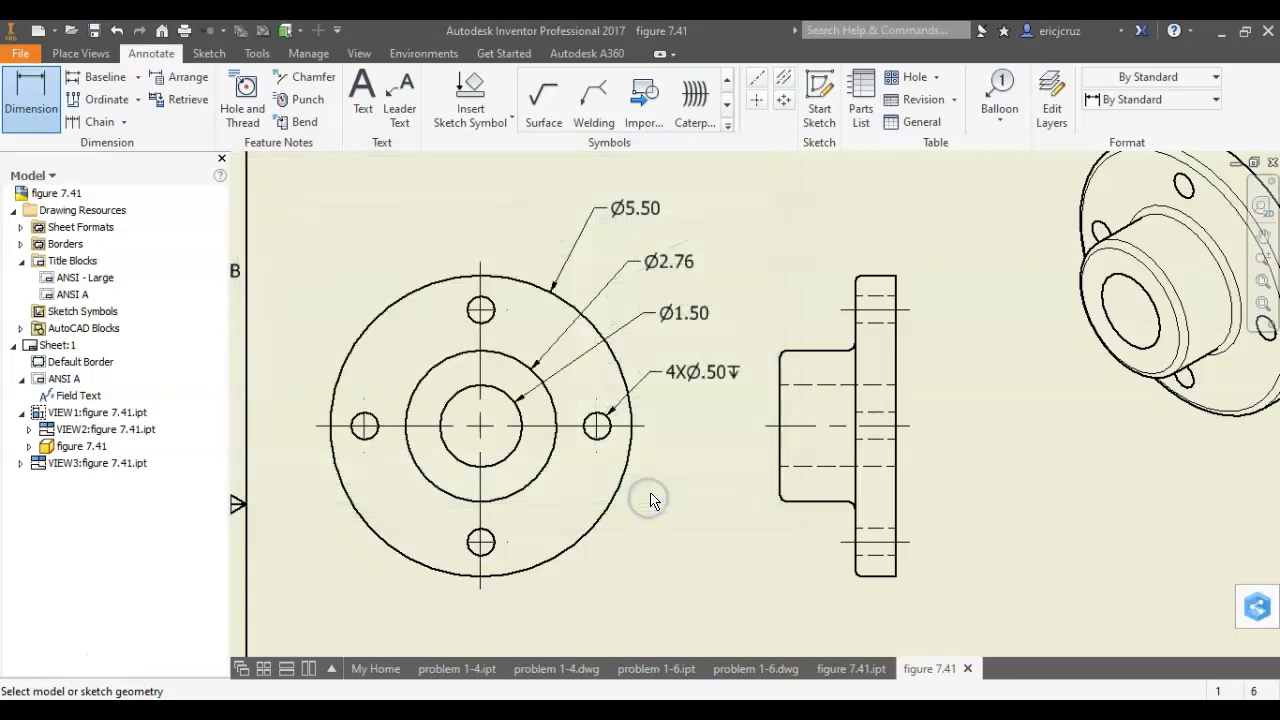
key("alt+Tab")
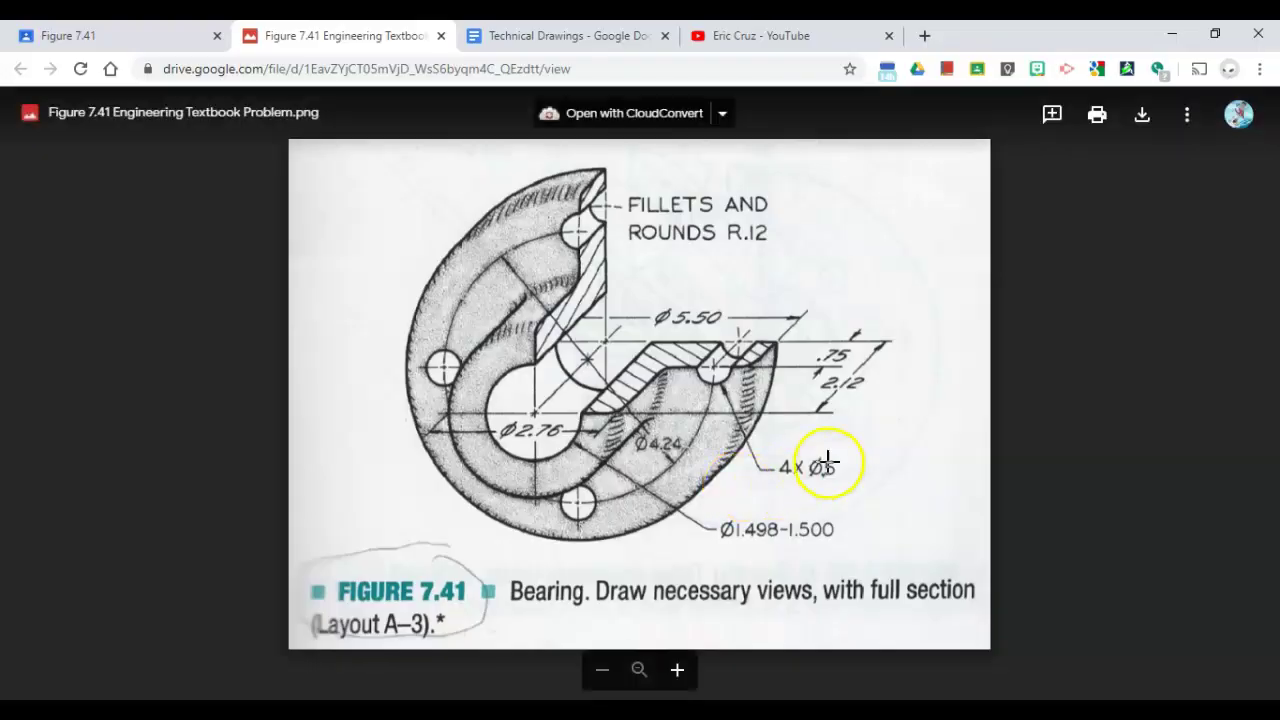
key("alt+Tab")
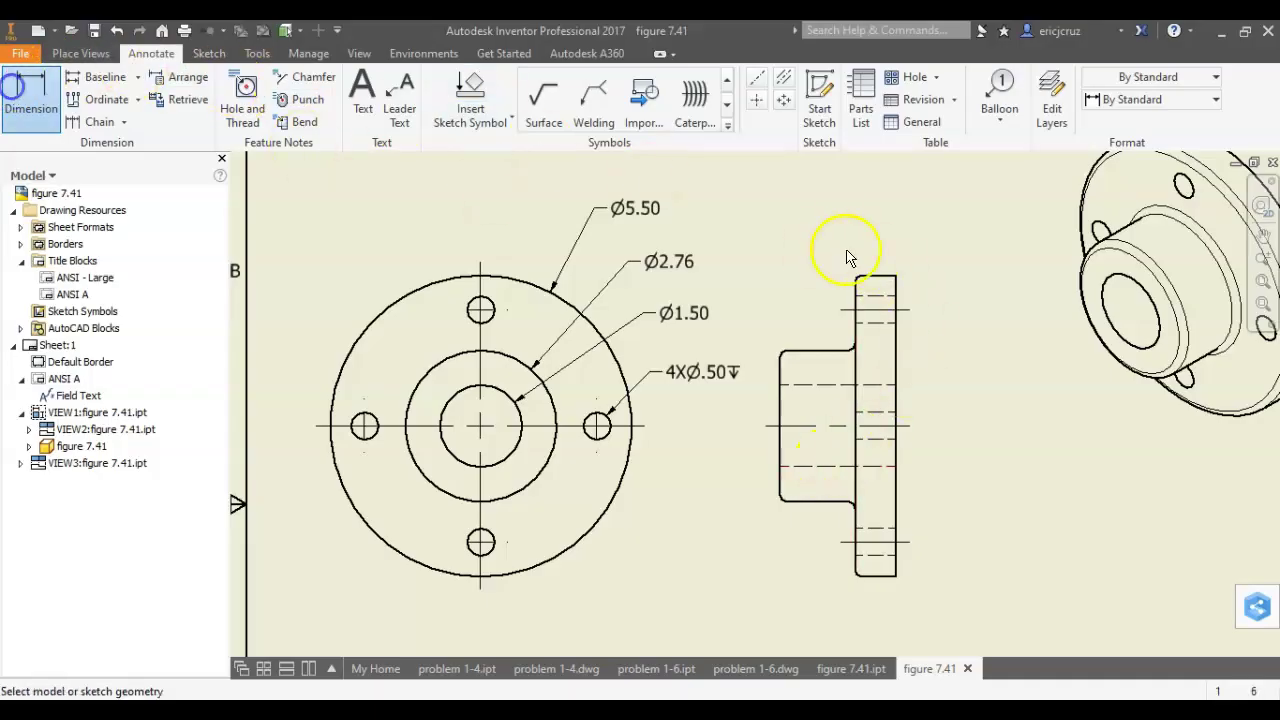
- Dimension the flange thickness and the bearing's overall length above the side view
left_click(857, 298)
left_click(896, 285)
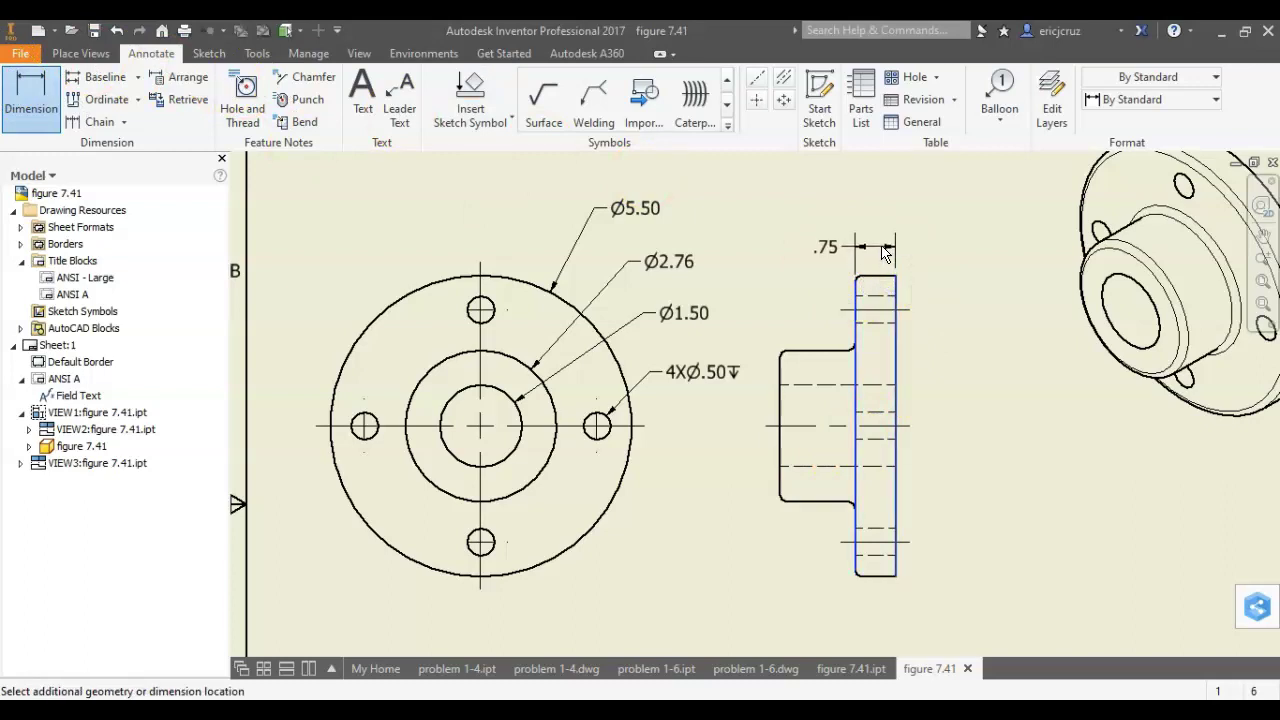
left_click(882, 243)
left_click(897, 285)
left_click(783, 361)
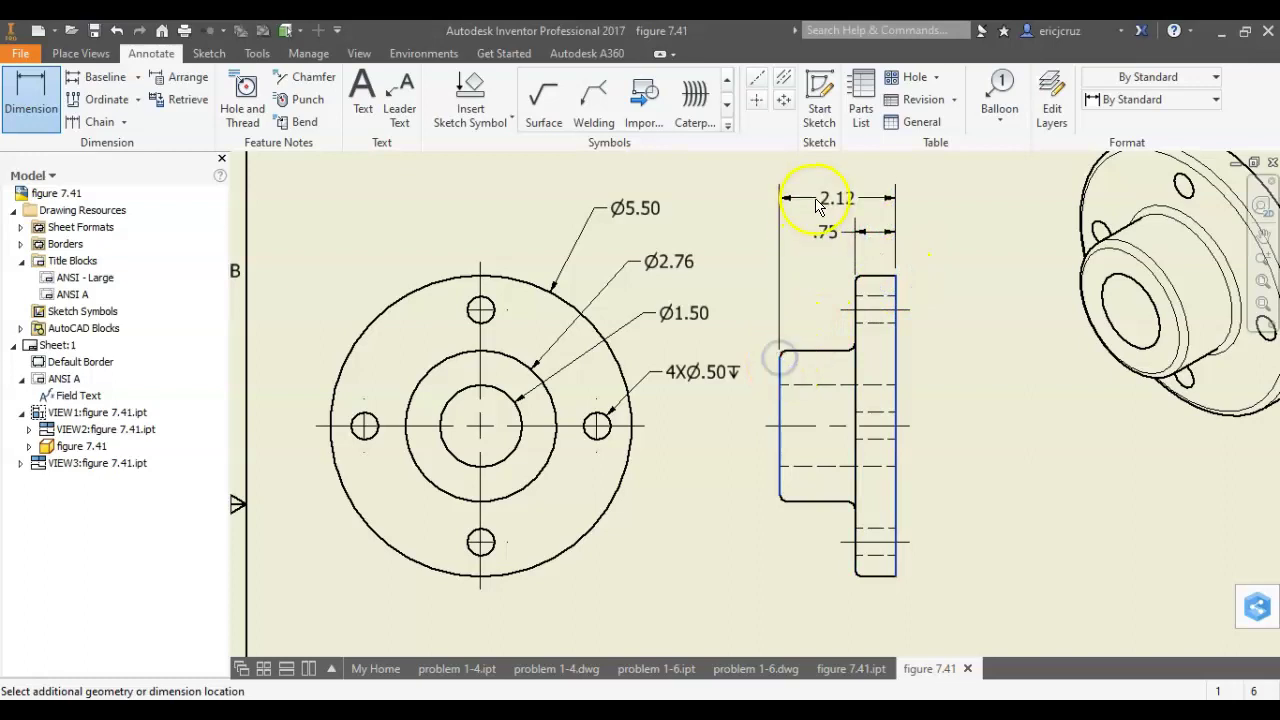
left_click(778, 178)
- Compare the dimensioned views with the textbook figure and review the sheet layout
key("alt+Tab")
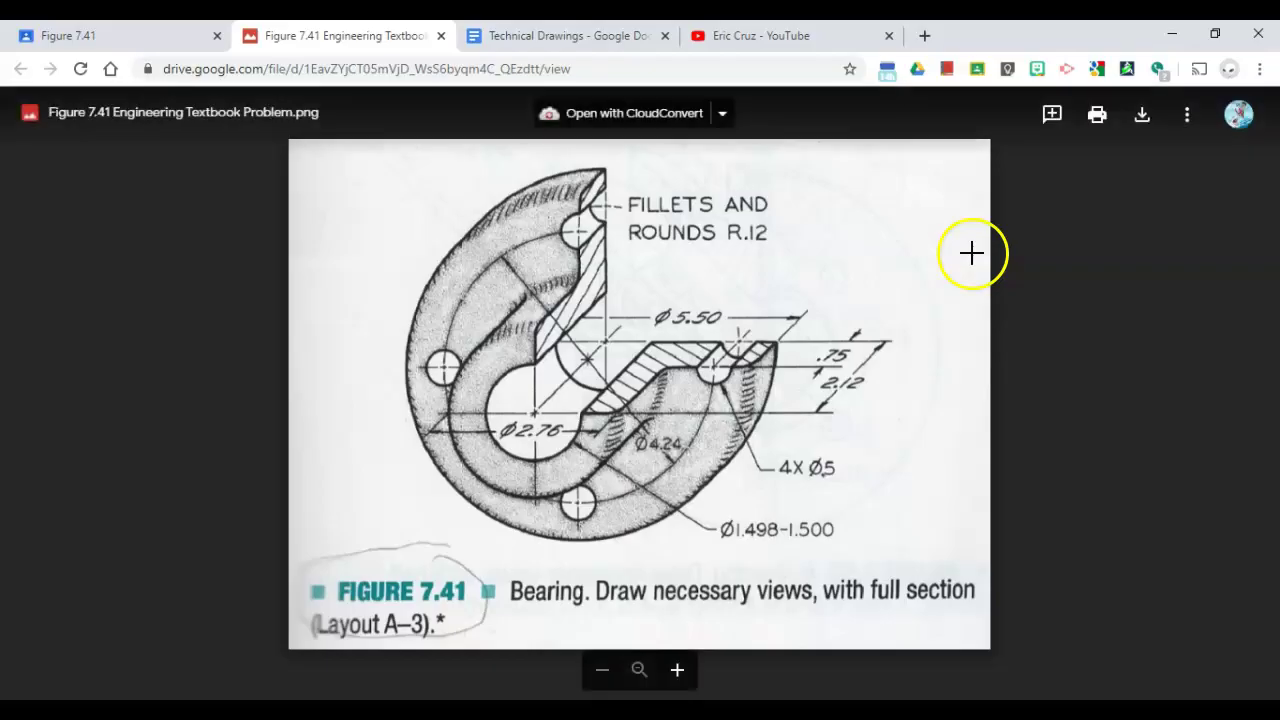
key("alt+Tab")
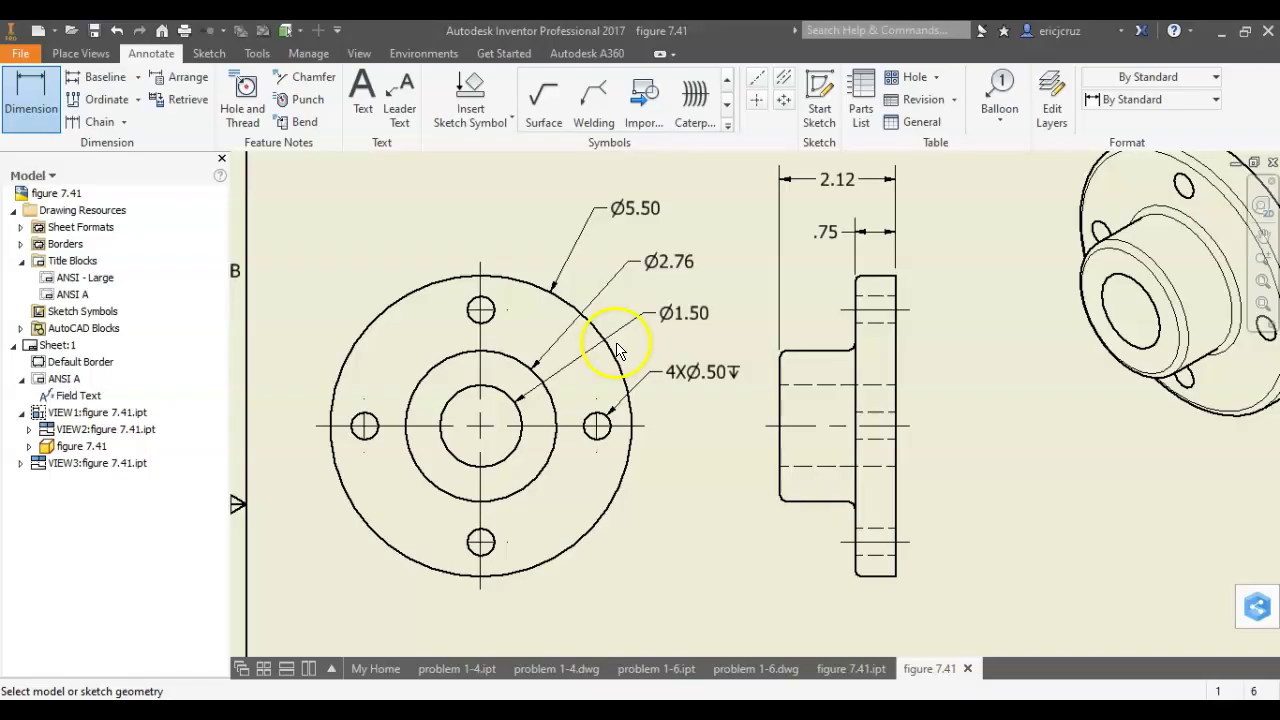
key("alt+Tab")
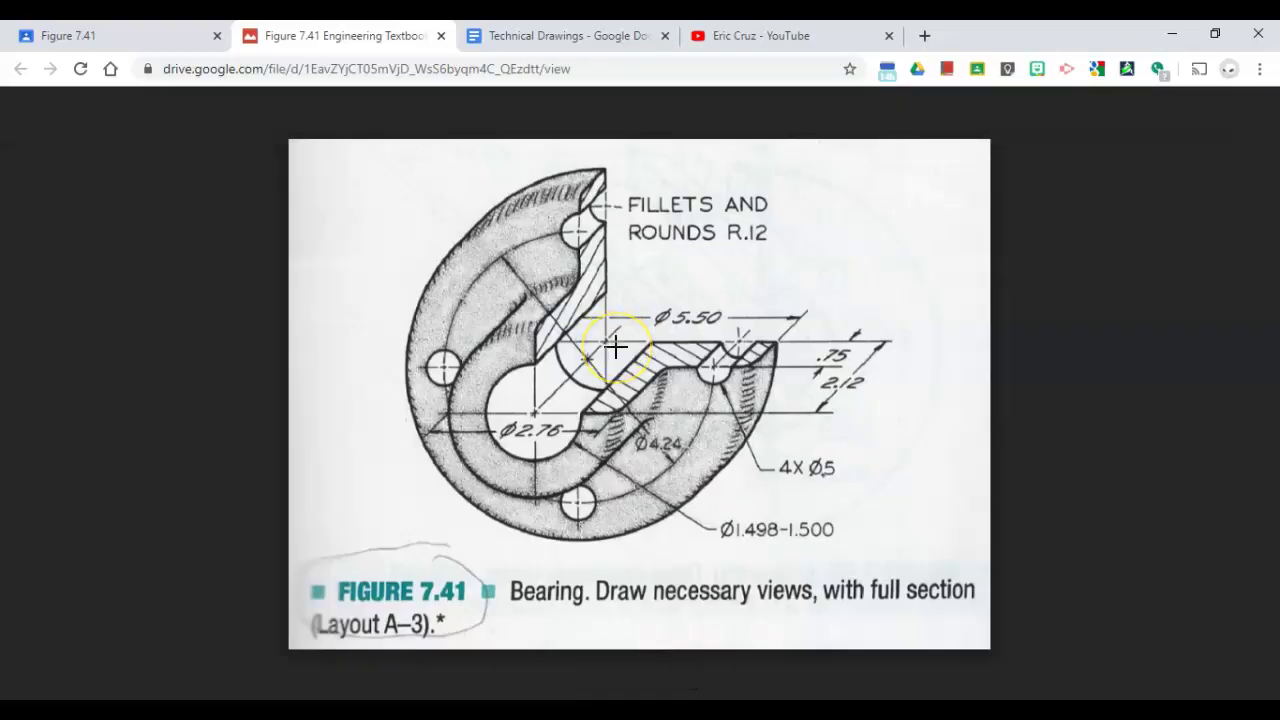
key("alt+Tab")
scroll(757, 371, "up", 2)
scroll(755, 370, "down", 3)
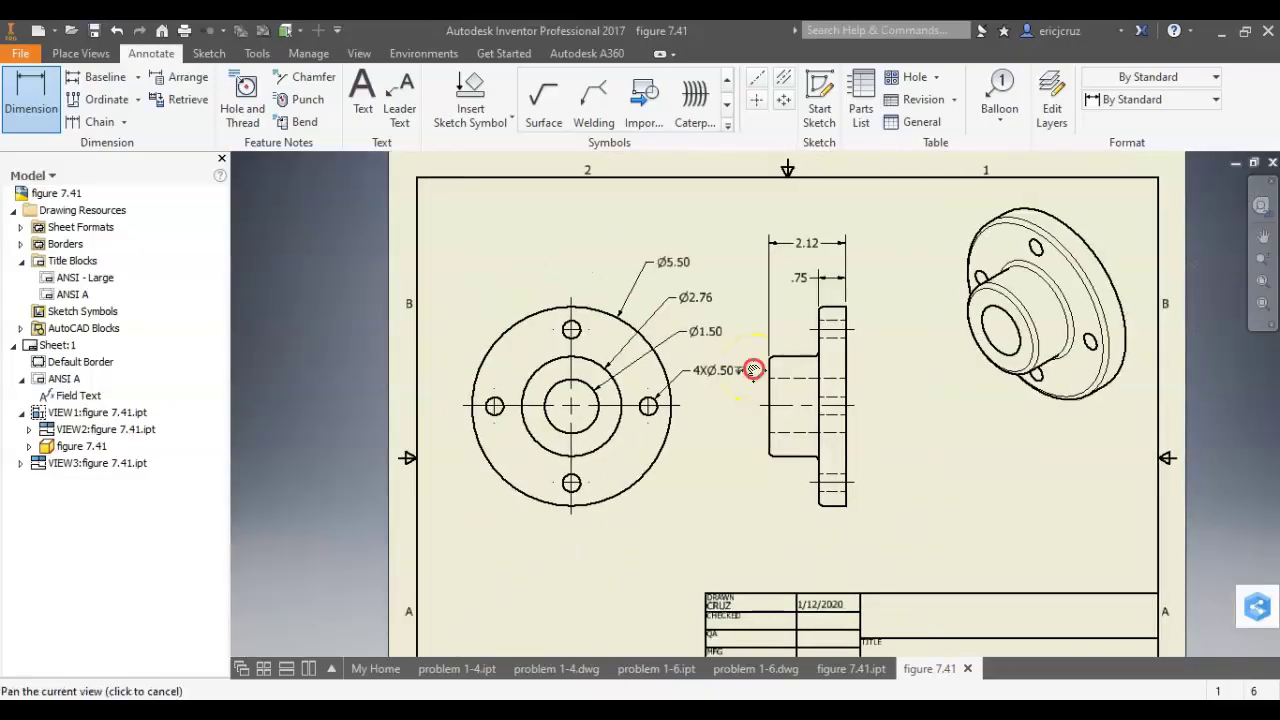
middle_click_drag(754, 370, 652, 348)
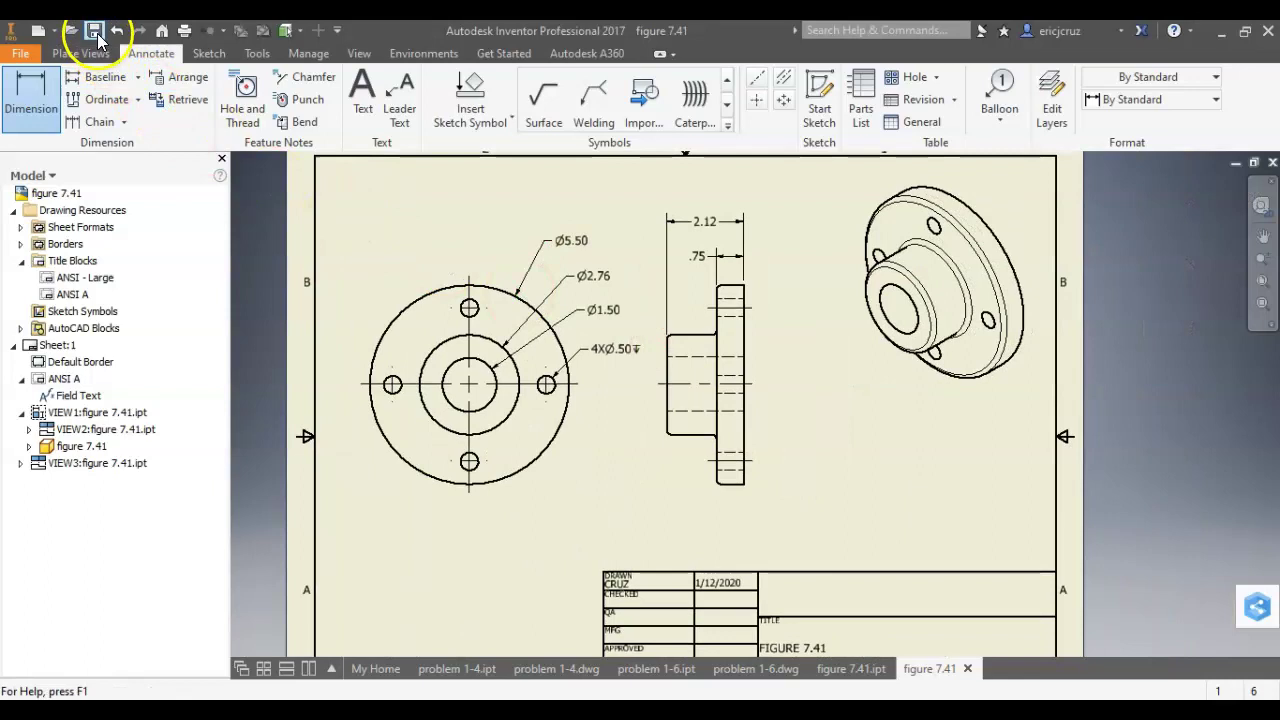
- Print the current sheet on the HP Photosmart 5520 series at Best fit scale and save the drawing as figure 7.41.dwg
key("ctrl+p")
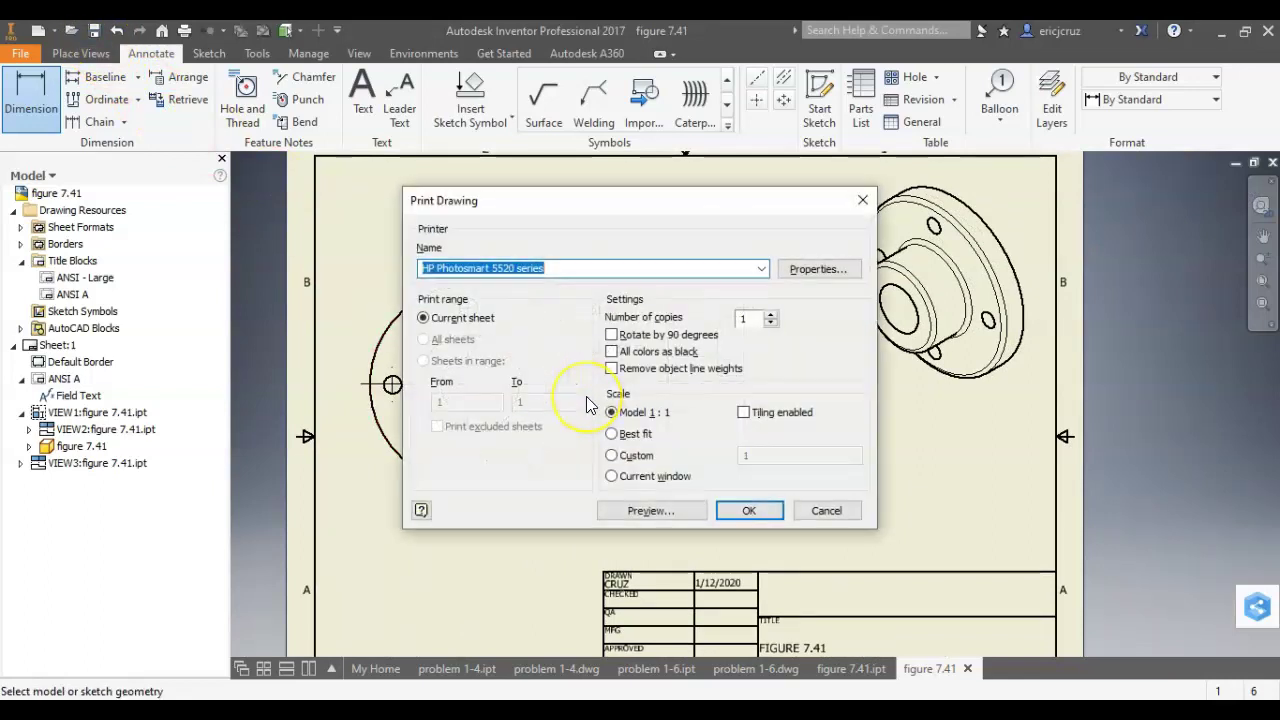
left_click(634, 434)
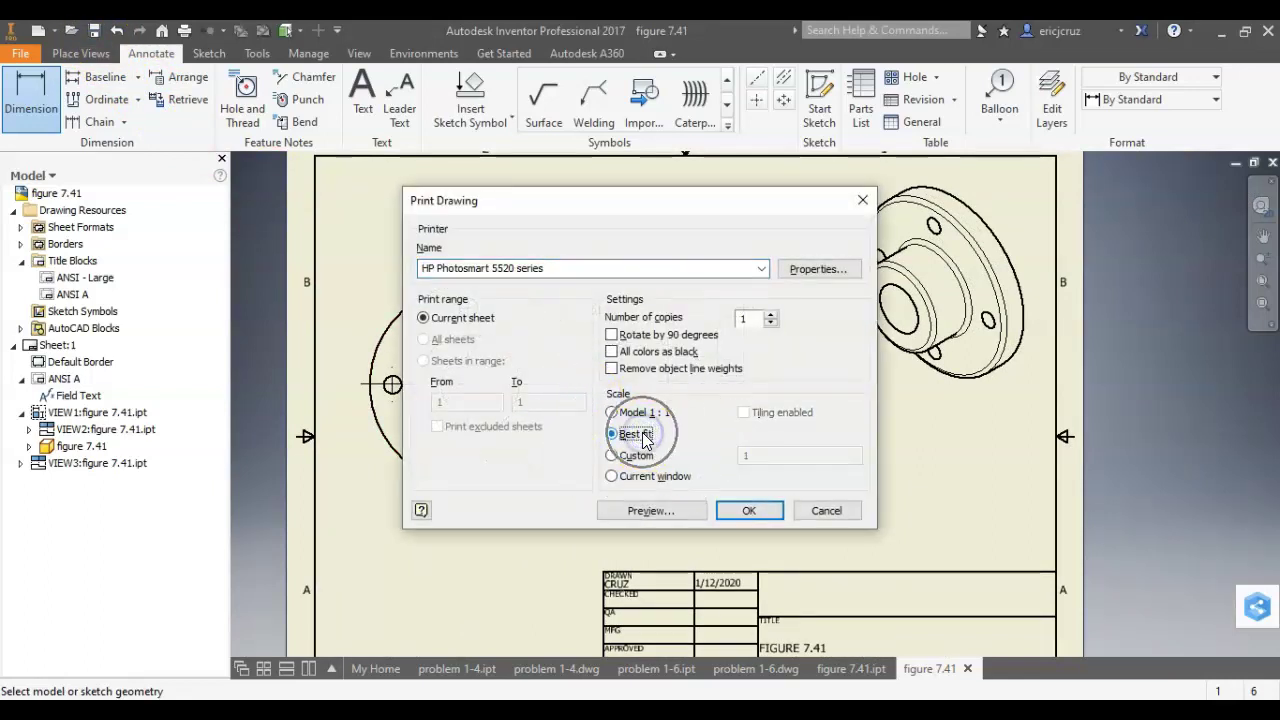
left_click(749, 511)
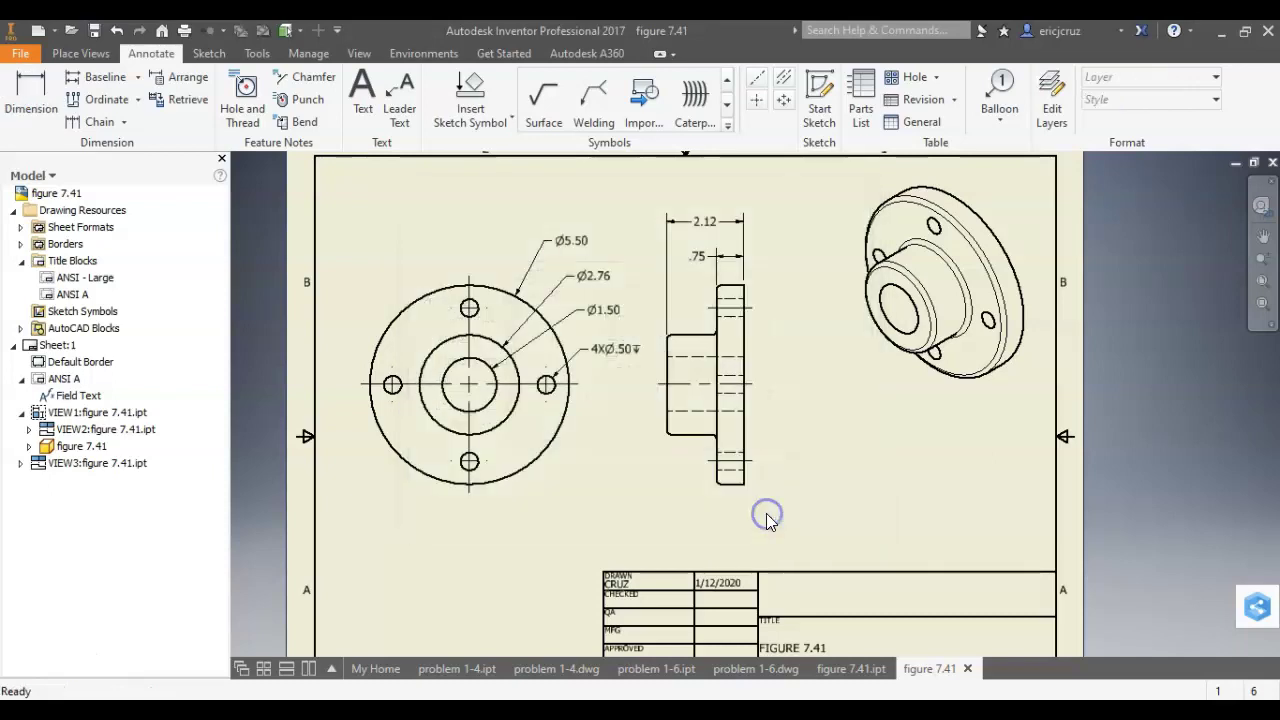
key("ctrl+s")
left_click(820, 508)
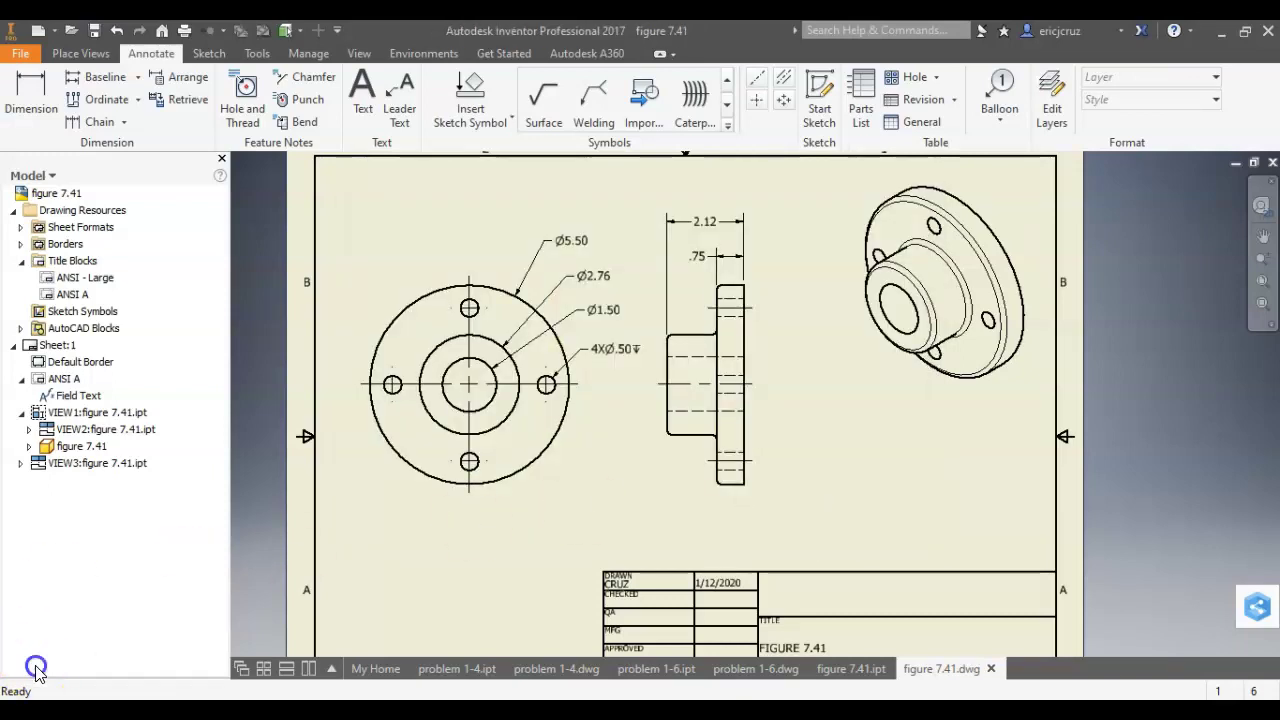